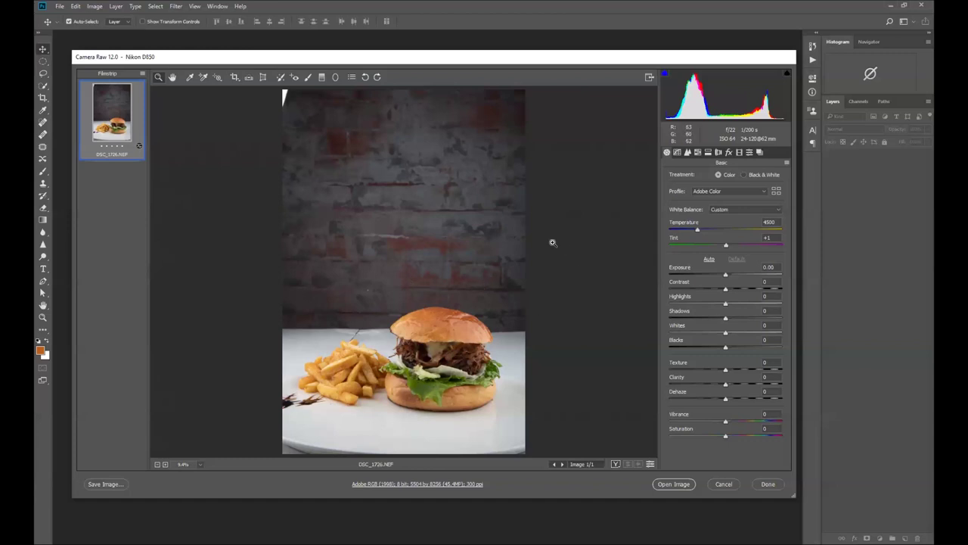
Set the white balance temperature to 4700 and the exposure to +0.45
{"action": "left_click_drag", "start_coordinate": [112, 56], "coordinate": [115, 58]}
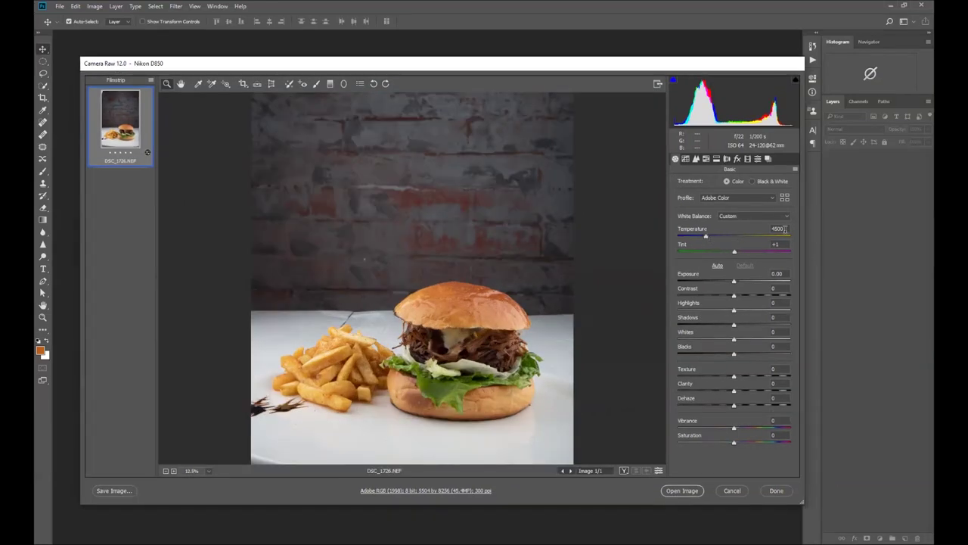
{"action": "left_click", "coordinate": [784, 228]}
{"action": "type", "text": "4700"}
{"action": "left_click", "coordinate": [735, 280]}
{"action": "left_click_drag", "start_coordinate": [734, 283], "coordinate": [738, 283]}
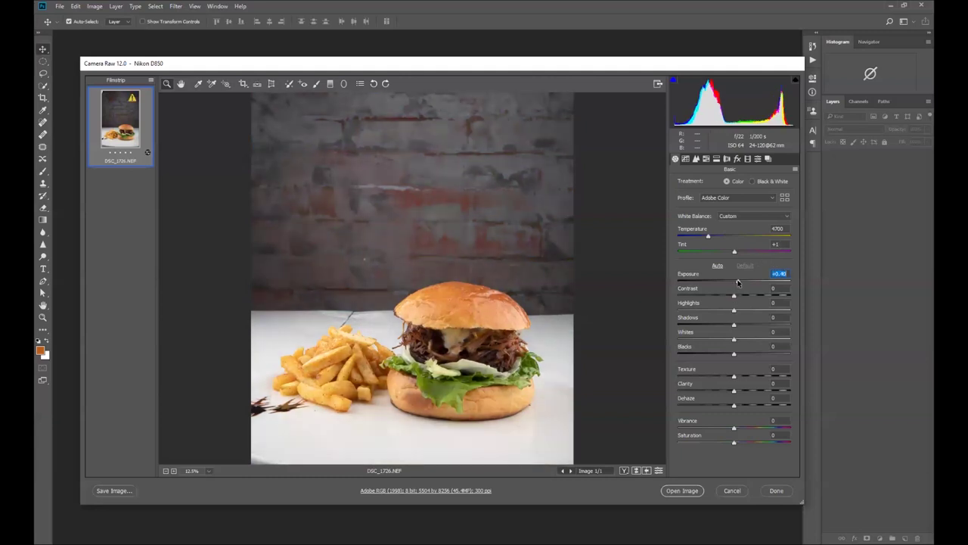
{"action": "type", "text": ".45"}
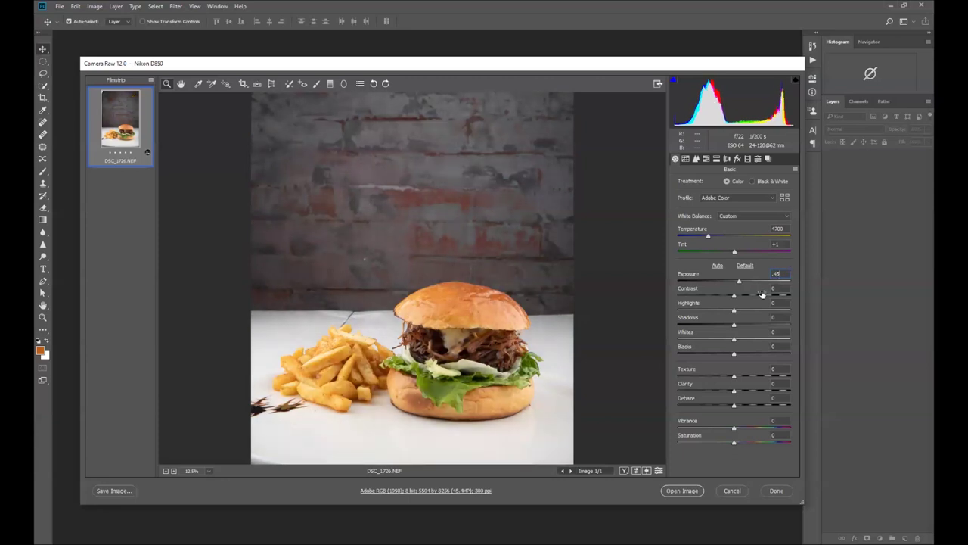
Set the contrast to +5 and the highlights to -15
{"action": "left_click", "coordinate": [734, 296]}
{"action": "left_click_drag", "start_coordinate": [735, 299], "coordinate": [736, 300]}
{"action": "key", "text": "Up"}
{"action": "key", "text": "Up"}
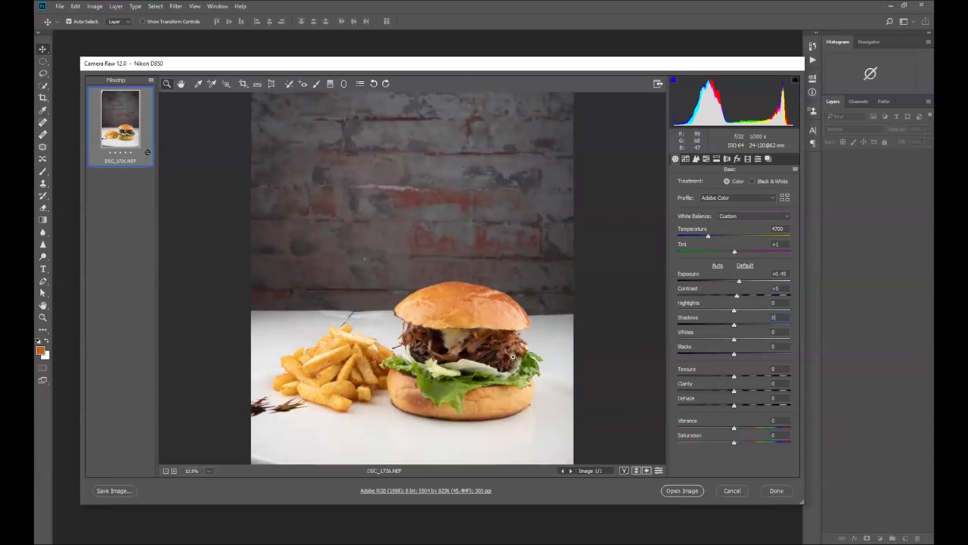
{"action": "left_click", "coordinate": [734, 324]}
{"action": "left_click_drag", "start_coordinate": [734, 310], "coordinate": [726, 314]}
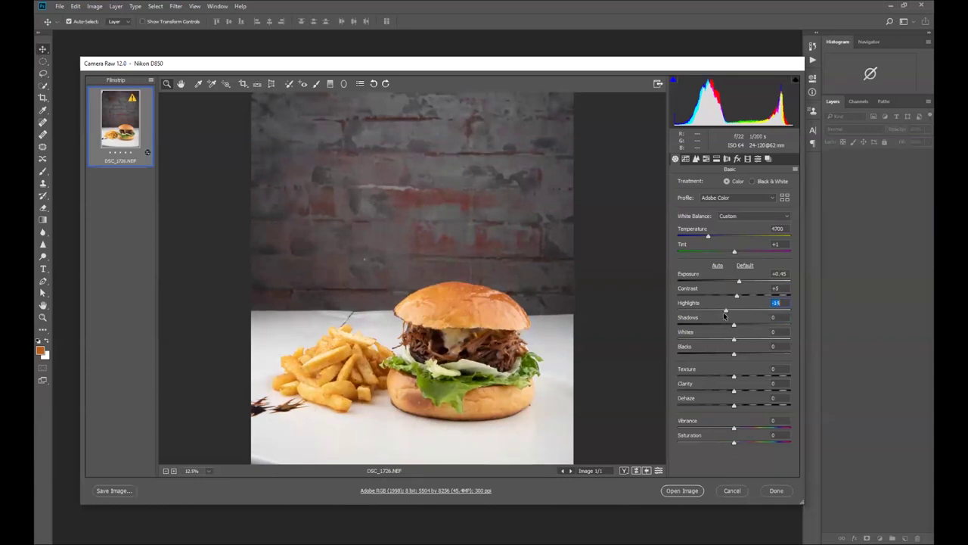
Set the shadows to +35, the whites to -10 and the blacks to +10
{"action": "left_click_drag", "start_coordinate": [743, 328], "coordinate": [754, 327]}
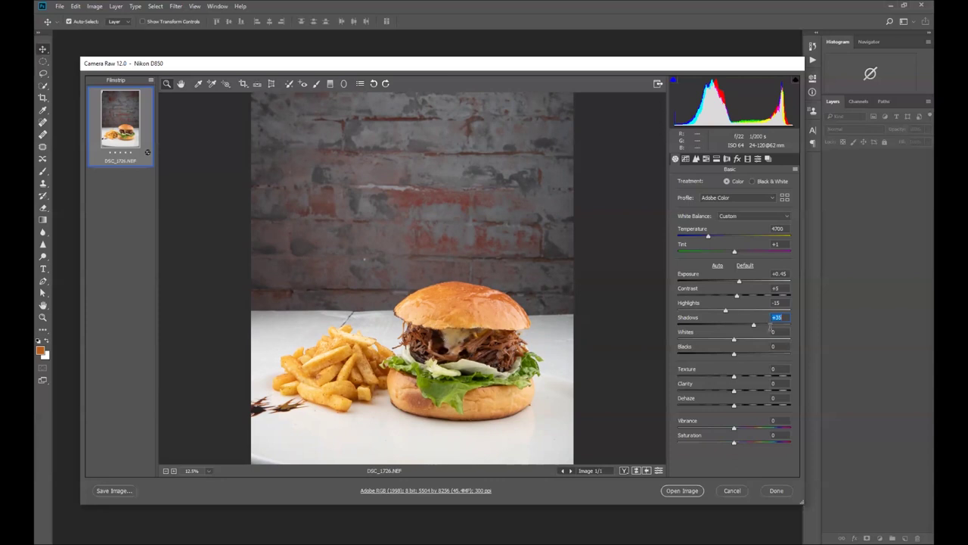
{"action": "left_click_drag", "start_coordinate": [733, 338], "coordinate": [727, 339]}
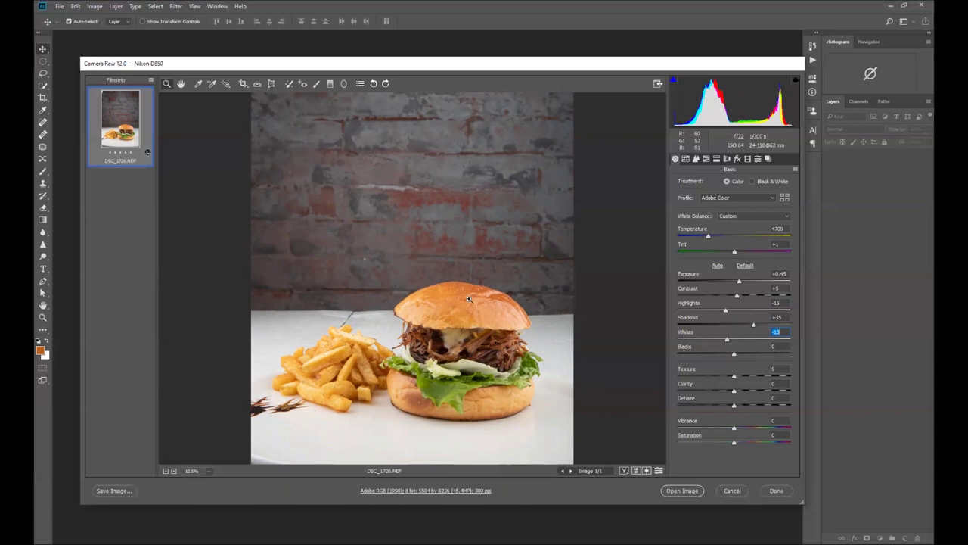
{"action": "left_click_drag", "start_coordinate": [728, 342], "coordinate": [741, 358]}
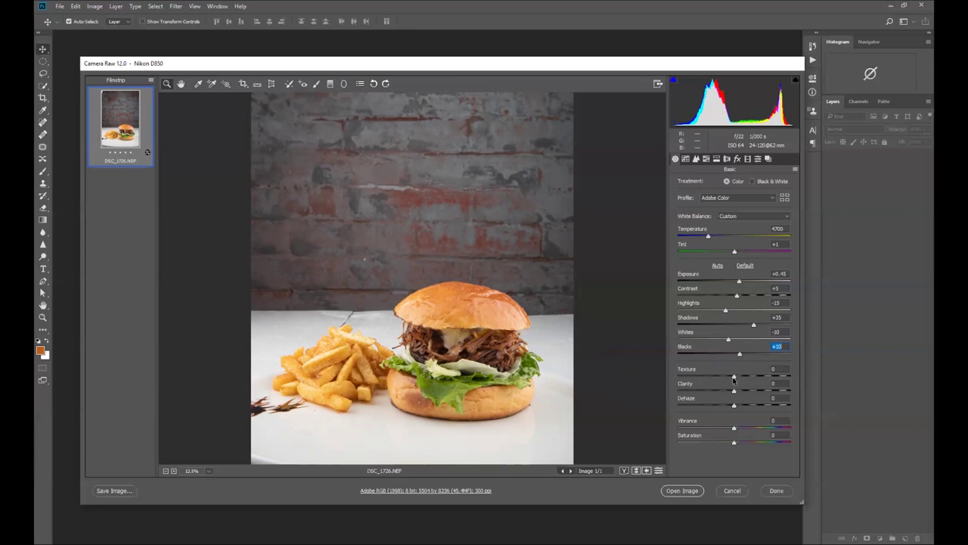
Set the texture to +35
{"action": "left_click_drag", "start_coordinate": [733, 381], "coordinate": [751, 386]}
{"action": "mouse_move", "coordinate": [754, 387]}
{"action": "left_mouse_down"}
{"action": "mouse_move", "coordinate": [743, 387]}
{"action": "mouse_move", "coordinate": [752, 385]}
{"action": "left_mouse_up"}
{"action": "type", "text": "35"}
Inspect the burger's surface detail up close and set the texture to +25
{"action": "left_click", "coordinate": [451, 309]}
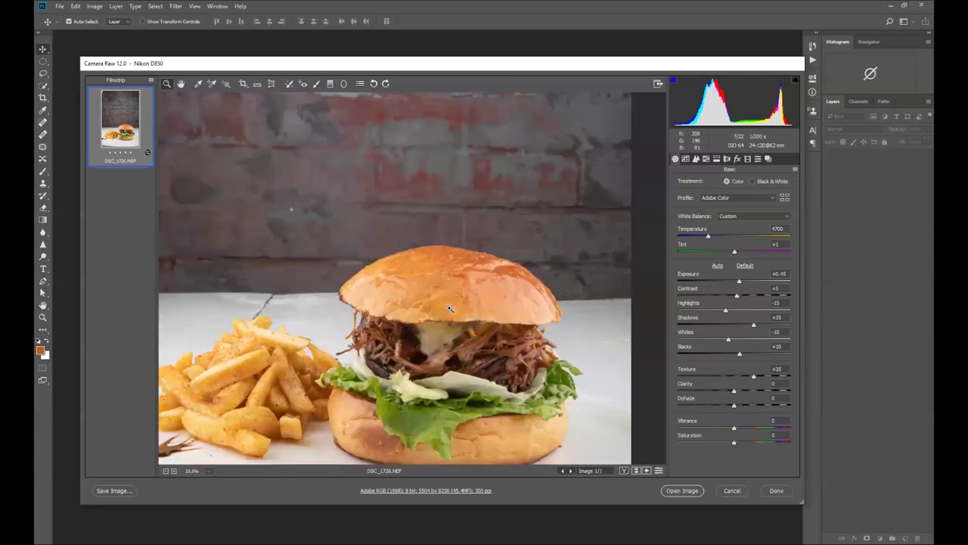
{"action": "left_click", "coordinate": [451, 309]}
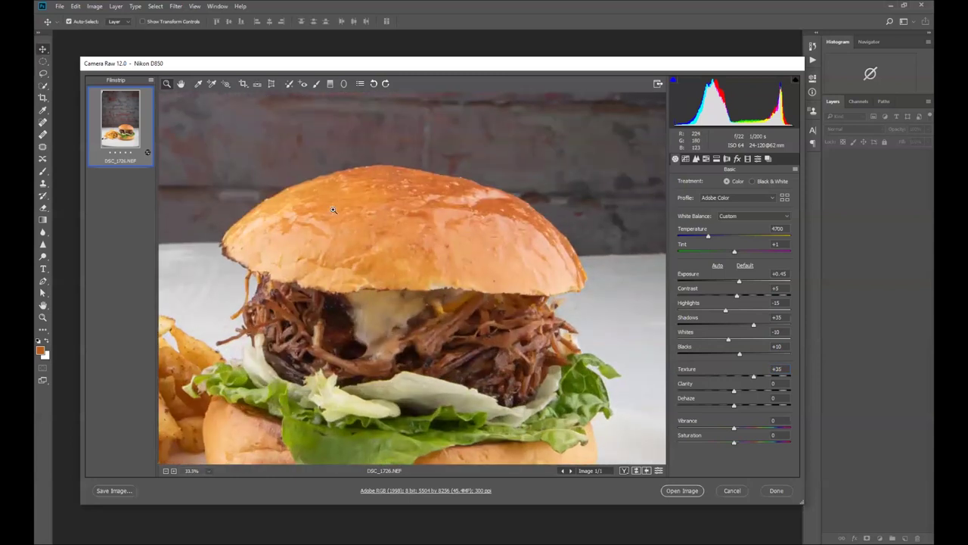
{"action": "left_click", "coordinate": [398, 259], "text": "alt"}
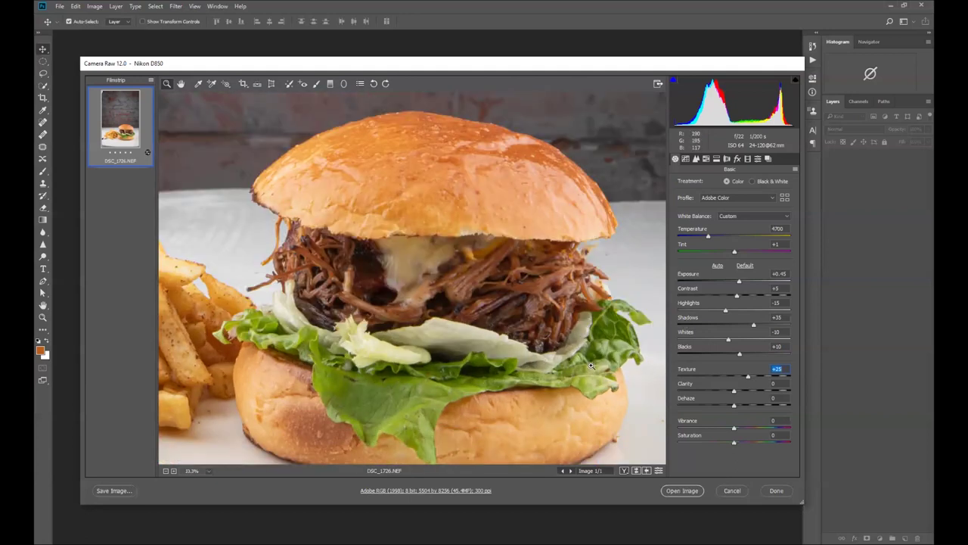
{"action": "scroll", "coordinate": [591, 366], "scroll_direction": "down", "scroll_amount": 1}
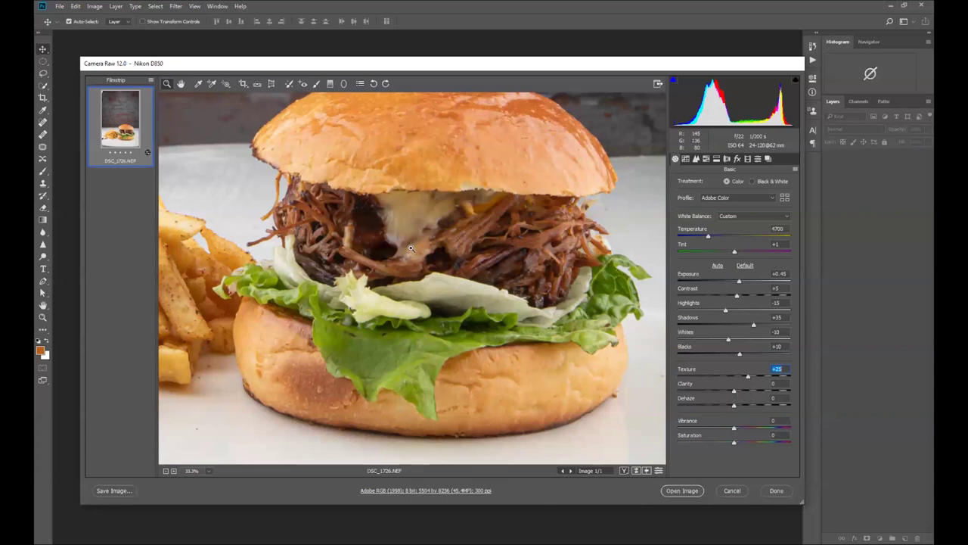
{"action": "left_click", "coordinate": [392, 263], "text": "alt"}
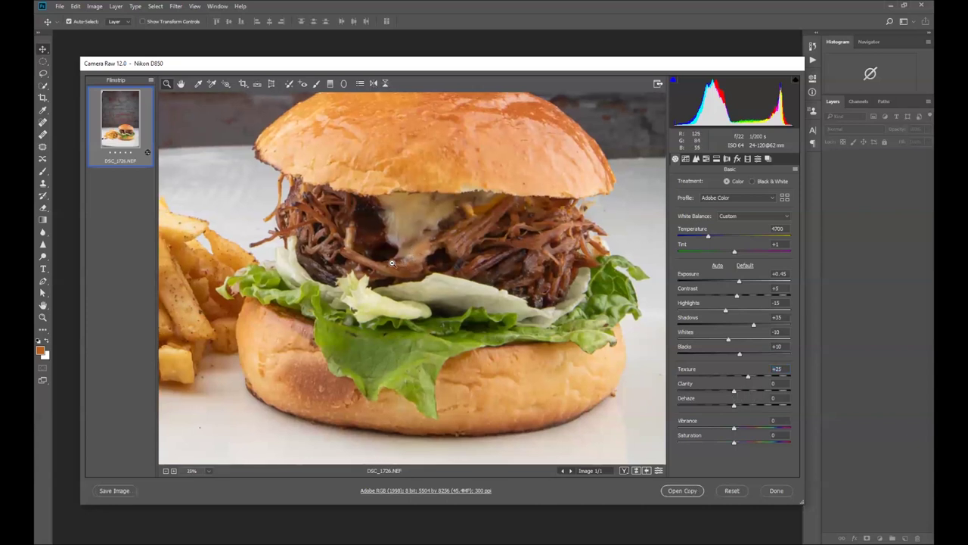
{"action": "left_click", "coordinate": [392, 264], "text": "alt"}
{"action": "left_click", "coordinate": [392, 263], "text": "alt"}
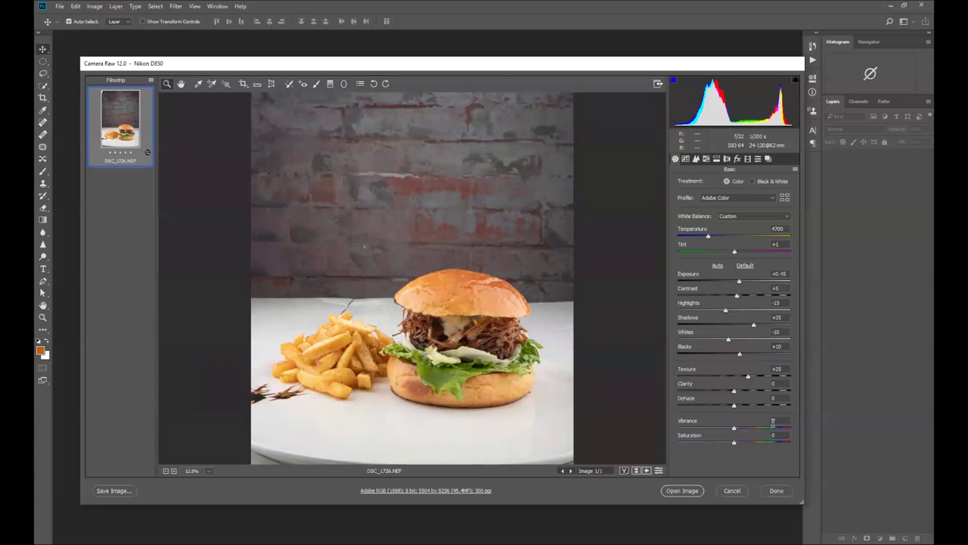
Set the vibrance to +15 and the saturation to +3, and open the developed raw image for retouching
{"action": "left_click", "coordinate": [778, 419]}
{"action": "type", "text": "15"}
{"action": "key", "text": "Tab"}
{"action": "type", "text": "3"}
{"action": "left_click", "coordinate": [670, 491]}
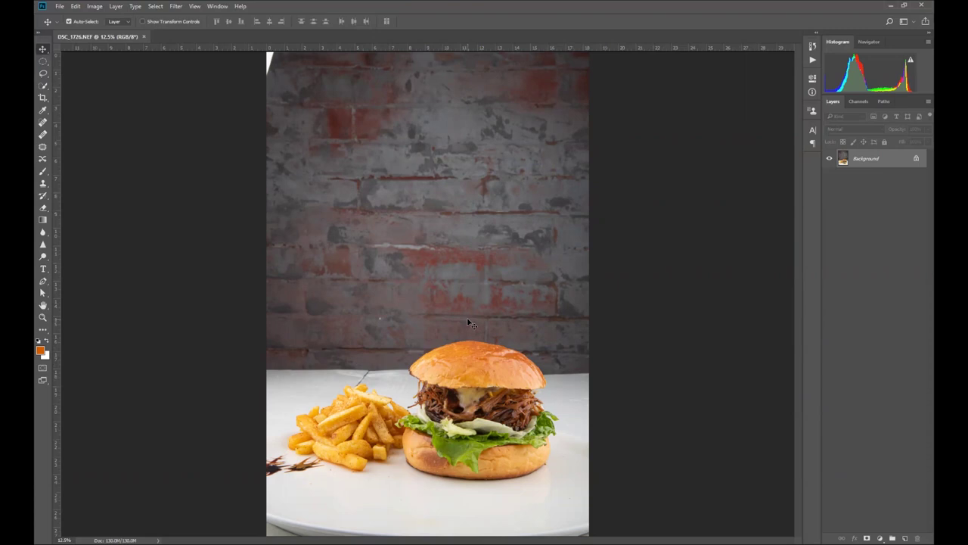
Run the Camera Raw filter on the background layer and duplicate the layer
{"action": "left_click", "coordinate": [176, 7]}
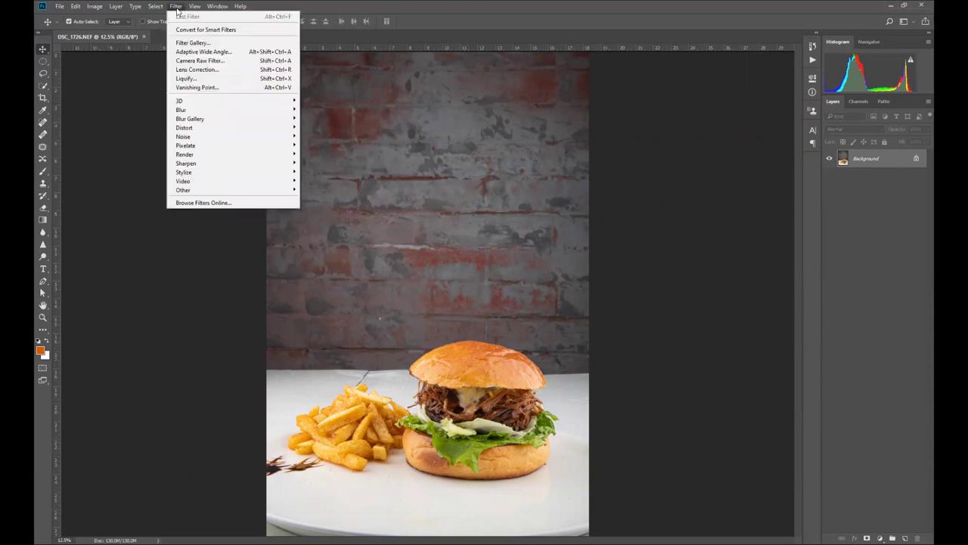
{"action": "left_click", "coordinate": [238, 61]}
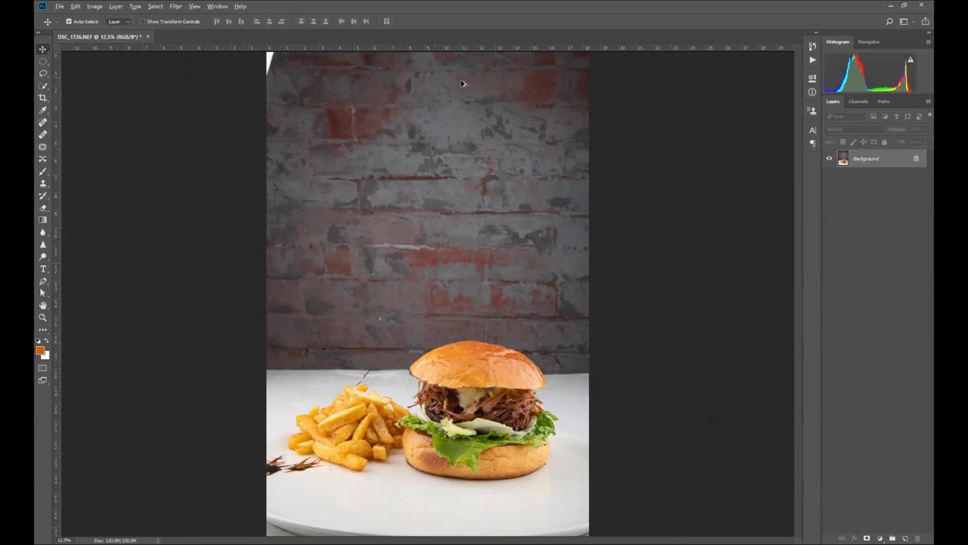
{"action": "key", "text": "ctrl"}
{"action": "key", "text": "ctrl+j"}
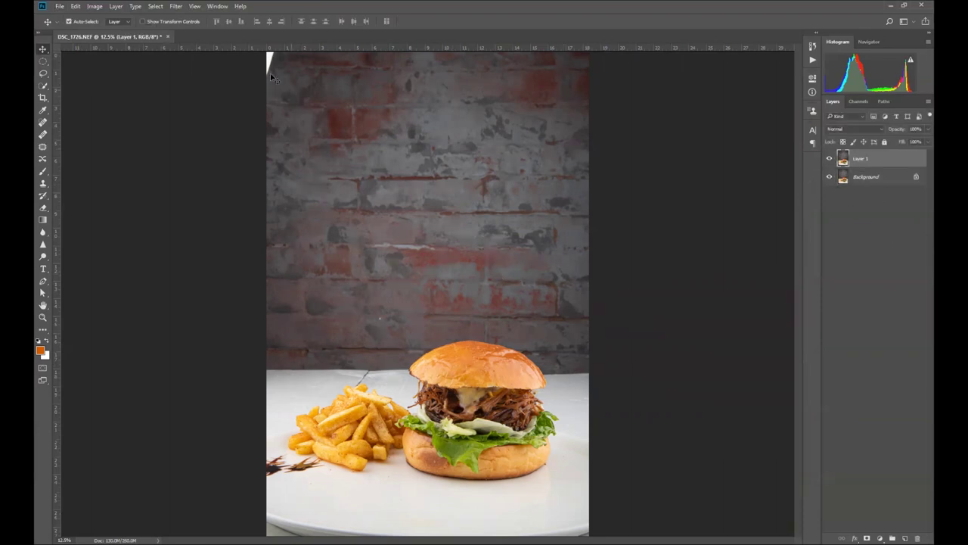
Clone brick texture over the white patch in the wall's upper-left corner, enlarging the Clone Stamp brush to 1100 px
{"action": "key", "text": "s"}
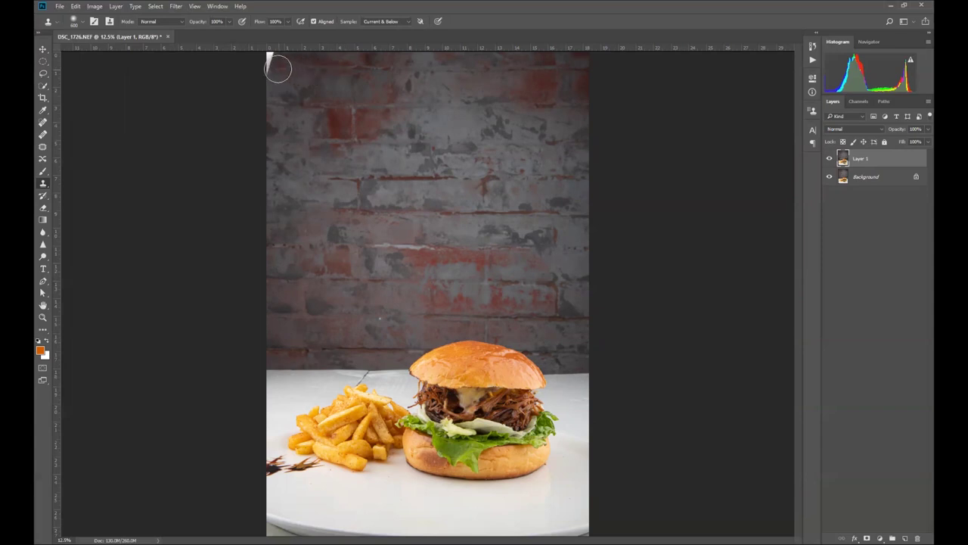
{"action": "key", "text": "bracketright"}
{"action": "key", "text": "bracketright"}
{"action": "key", "text": "bracketright"}
{"action": "key", "text": "bracketright"}
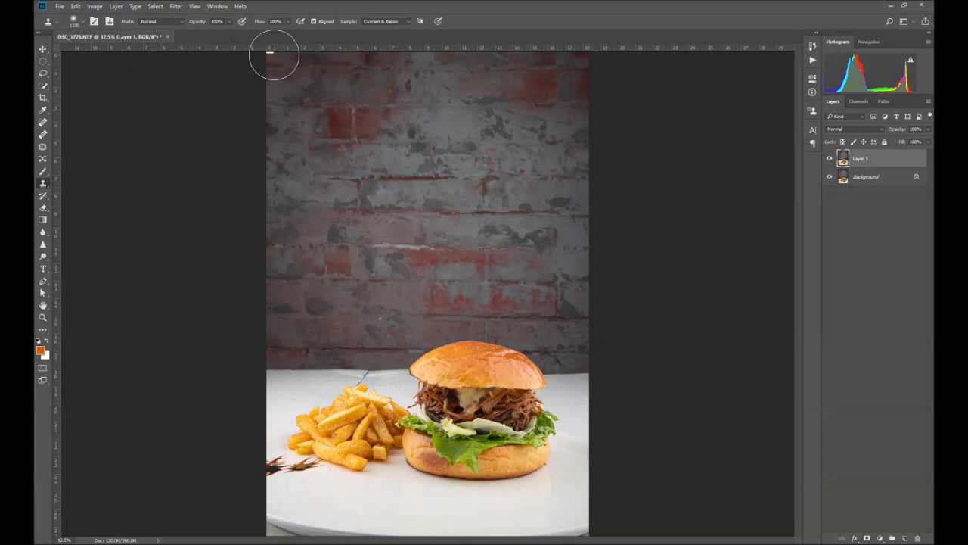
Reduce the Clone Stamp brush to 500 px and clone out the white speck on the brick wall above the fries
{"action": "scroll", "coordinate": [298, 56], "scroll_direction": "up", "scroll_amount": 3}
{"action": "mouse_move", "coordinate": [279, 289]}
{"action": "left_mouse_down"}
{"action": "mouse_move", "coordinate": [236, 304]}
{"action": "mouse_move", "coordinate": [388, 271]}
{"action": "mouse_move", "coordinate": [431, 317]}
{"action": "left_mouse_up"}
{"action": "scroll", "coordinate": [431, 318], "scroll_direction": "down", "scroll_amount": 3}
{"action": "scroll", "coordinate": [354, 384], "scroll_direction": "up", "scroll_amount": 3}
{"action": "key", "text": "bracketleft"}
{"action": "key", "text": "bracketleft"}
{"action": "key", "text": "bracketleft"}
{"action": "key", "text": "bracketleft"}
{"action": "key", "text": "bracketleft"}
{"action": "key", "text": "bracketleft"}
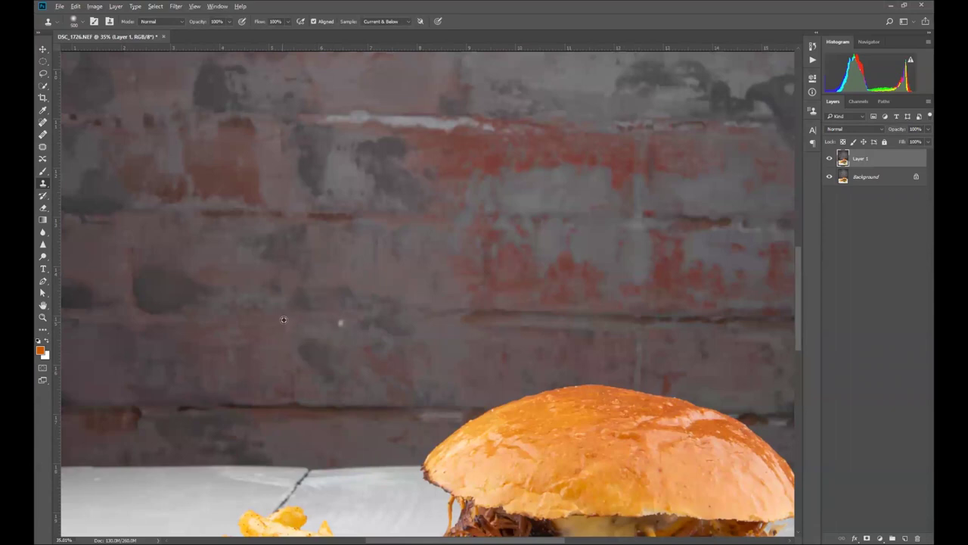
{"action": "scroll", "coordinate": [338, 414], "scroll_direction": "down", "scroll_amount": 3}
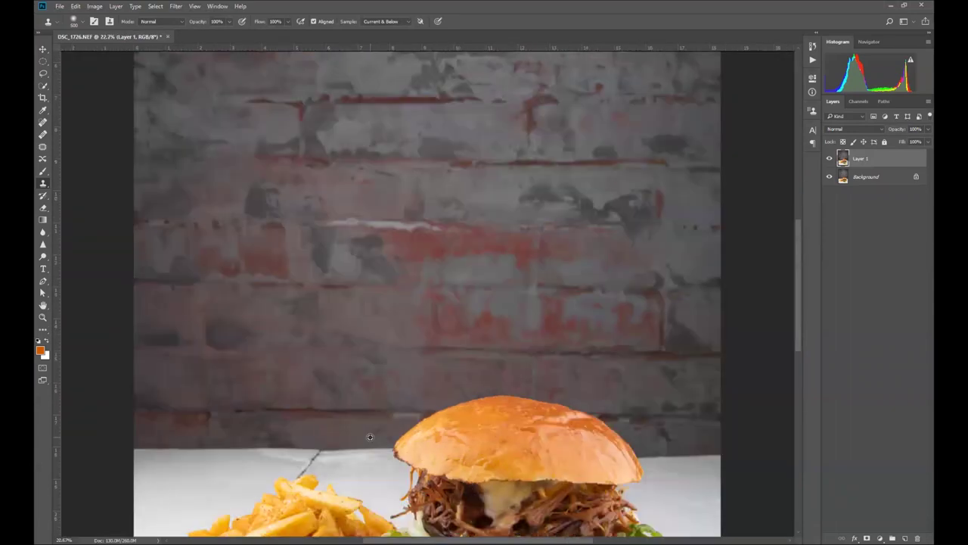
Place two horizontal guides, one just below and one just above the table's back edge
{"action": "left_click_drag", "start_coordinate": [370, 451], "coordinate": [389, 288]}
{"action": "scroll", "coordinate": [386, 290], "scroll_direction": "up", "scroll_amount": 2}
{"action": "key", "text": "v"}
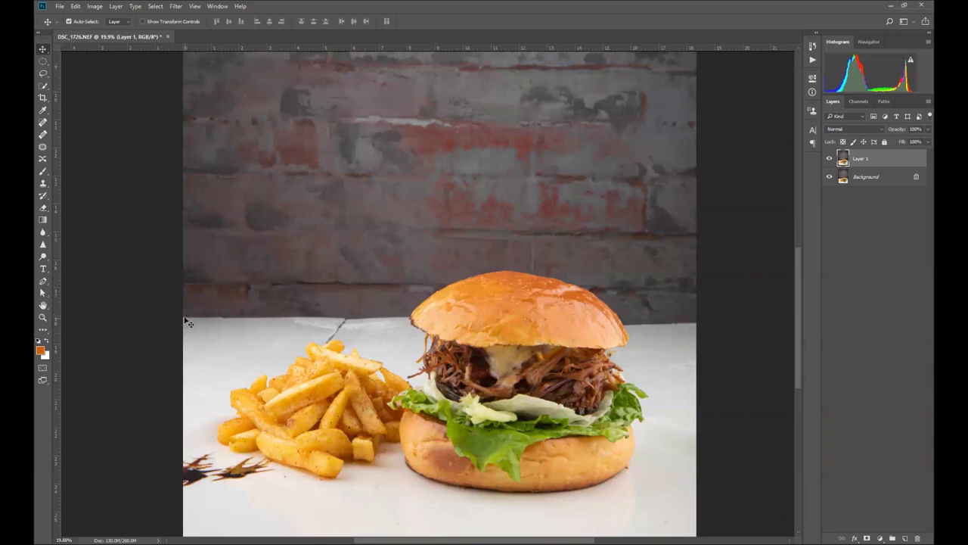
{"action": "scroll", "coordinate": [388, 326], "scroll_direction": "up", "scroll_amount": 2}
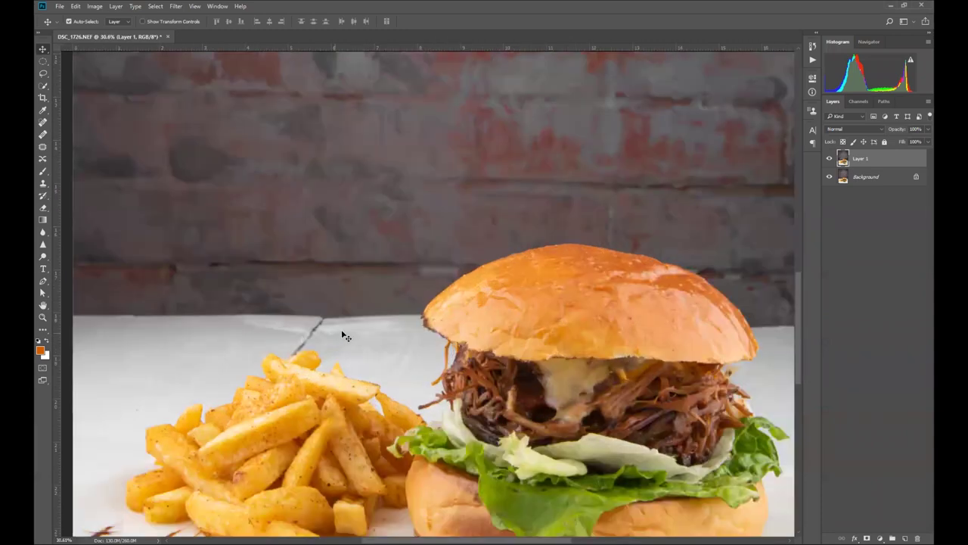
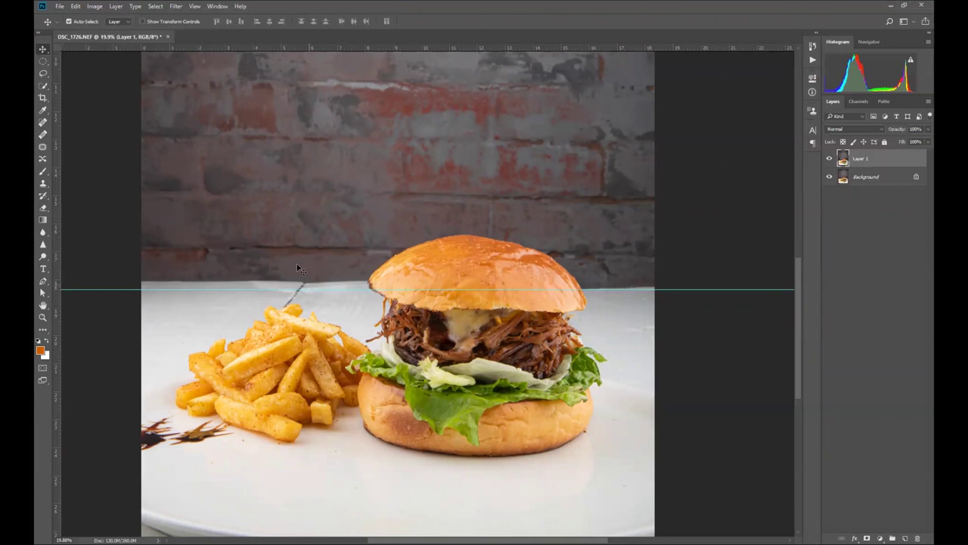
{"action": "left_click_drag", "start_coordinate": [319, 51], "coordinate": [338, 261]}
Draw a pen path from the photo's left edge along the lower guide and up the ragged left side of the top bun
{"action": "key", "text": "p"}
{"action": "scroll", "coordinate": [132, 320], "scroll_direction": "up", "scroll_amount": 3}
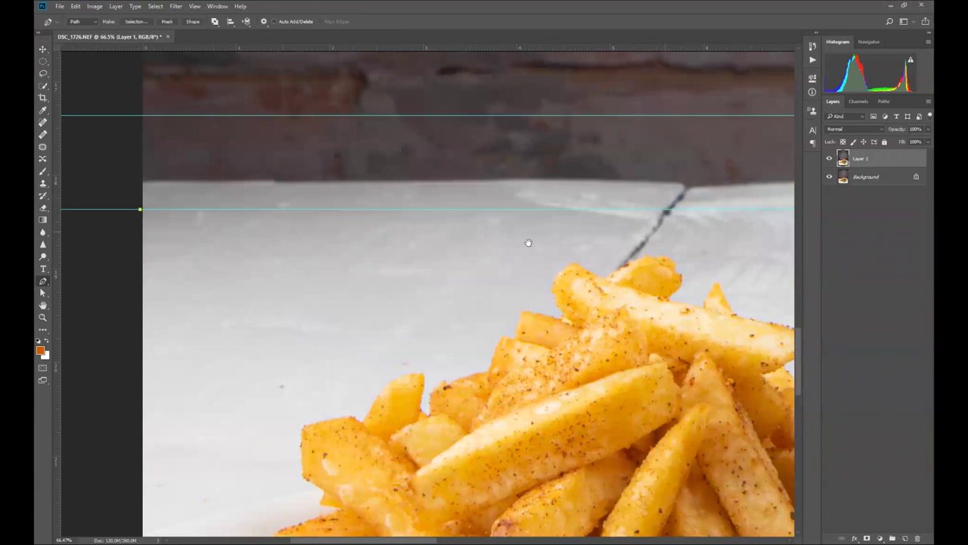
{"action": "left_click_drag", "start_coordinate": [528, 242], "coordinate": [318, 259]}
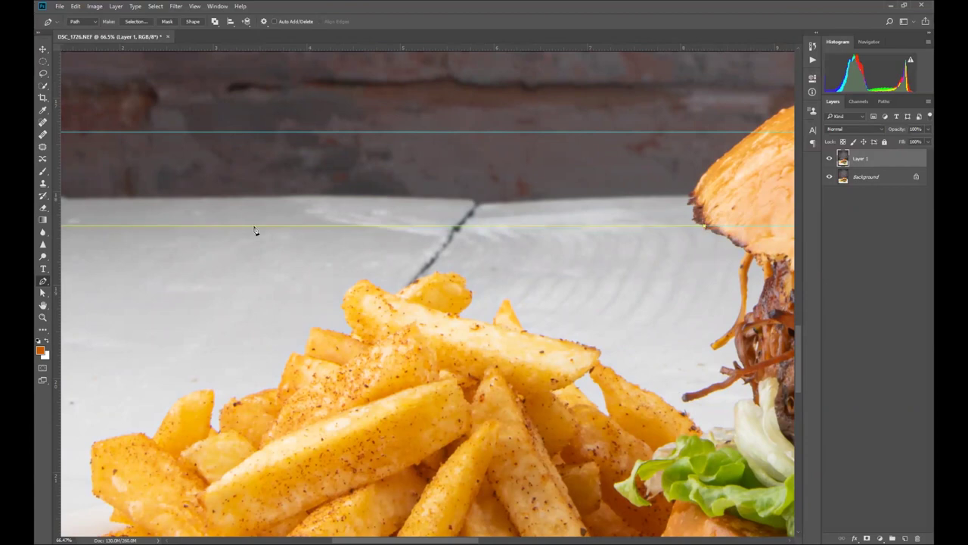
{"action": "scroll", "coordinate": [749, 192], "scroll_direction": "up", "scroll_amount": 3}
{"action": "left_click_drag", "start_coordinate": [626, 314], "coordinate": [597, 250]}
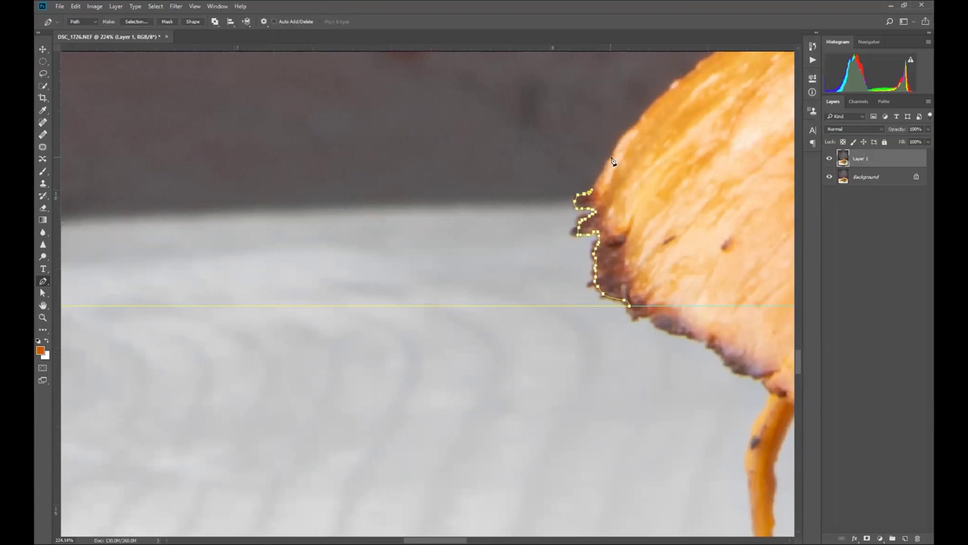
{"action": "mouse_move", "coordinate": [652, 123]}
{"action": "left_mouse_down"}
{"action": "mouse_move", "coordinate": [590, 274]}
{"action": "mouse_move", "coordinate": [573, 278]}
{"action": "mouse_move", "coordinate": [581, 272]}
{"action": "left_mouse_up"}
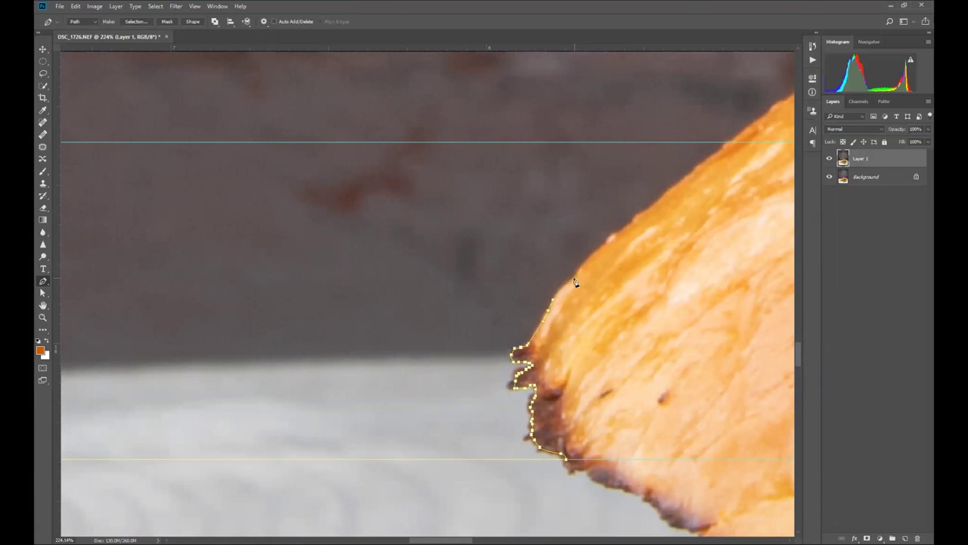
{"action": "left_click_drag", "start_coordinate": [609, 242], "coordinate": [634, 221]}
Close the pen path across the wall above the table's back edge and convert it to a selection
{"action": "scroll", "coordinate": [471, 371], "scroll_direction": "down", "scroll_amount": 10}
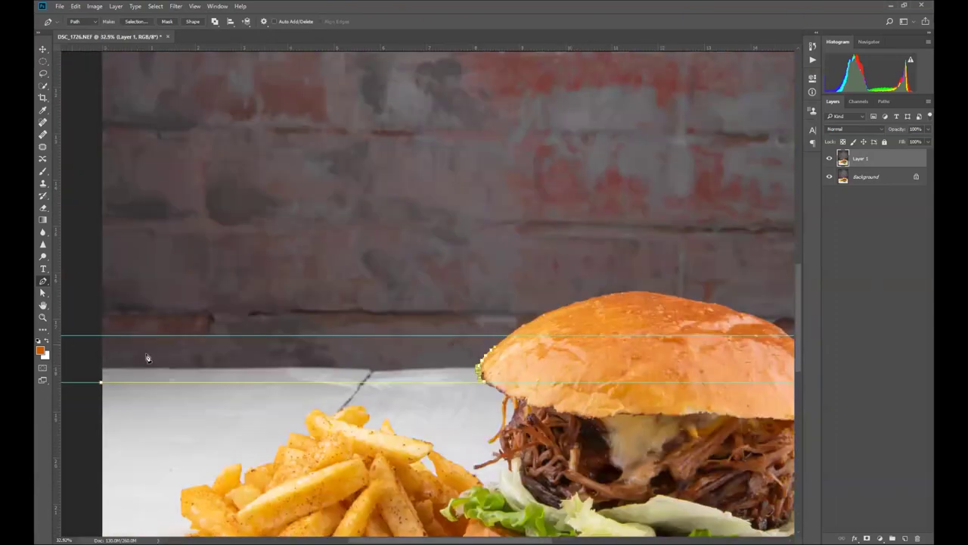
{"action": "left_click", "coordinate": [98, 348]}
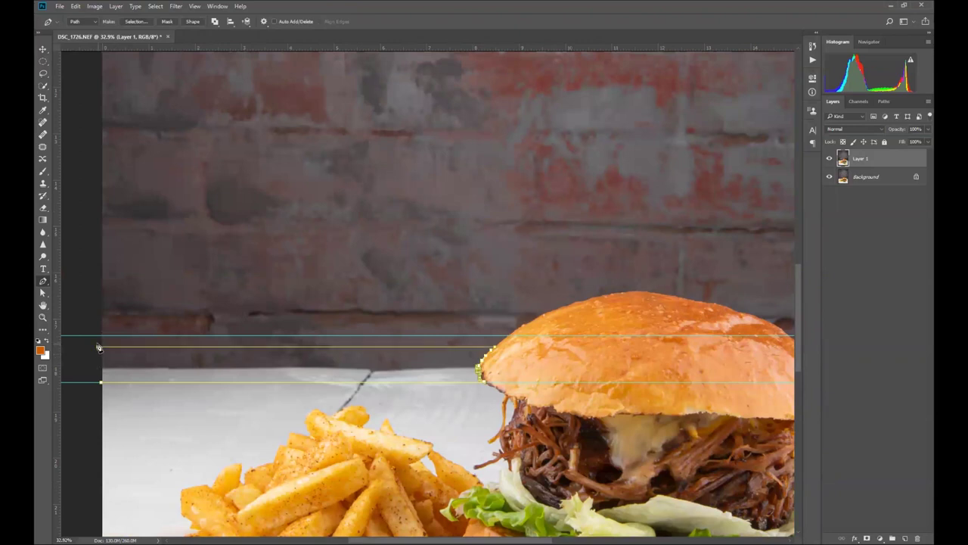
{"action": "left_click", "coordinate": [100, 381]}
{"action": "key", "text": "ctrl+Return"}
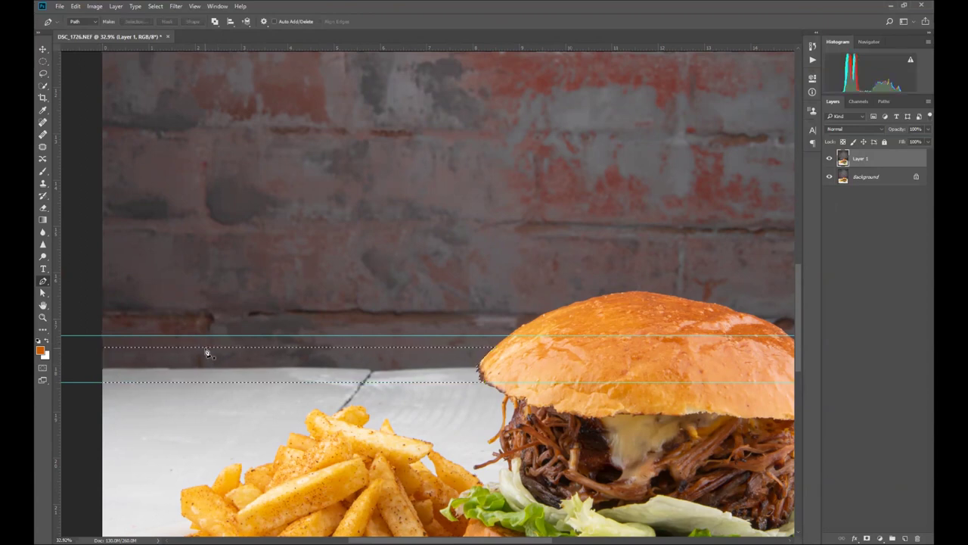
Clone the brick wall down over the selected strip of table behind the fries with the Clone Stamp, then deselect
{"action": "scroll", "coordinate": [189, 371], "scroll_direction": "up", "scroll_amount": 2}
{"action": "key", "text": "s"}
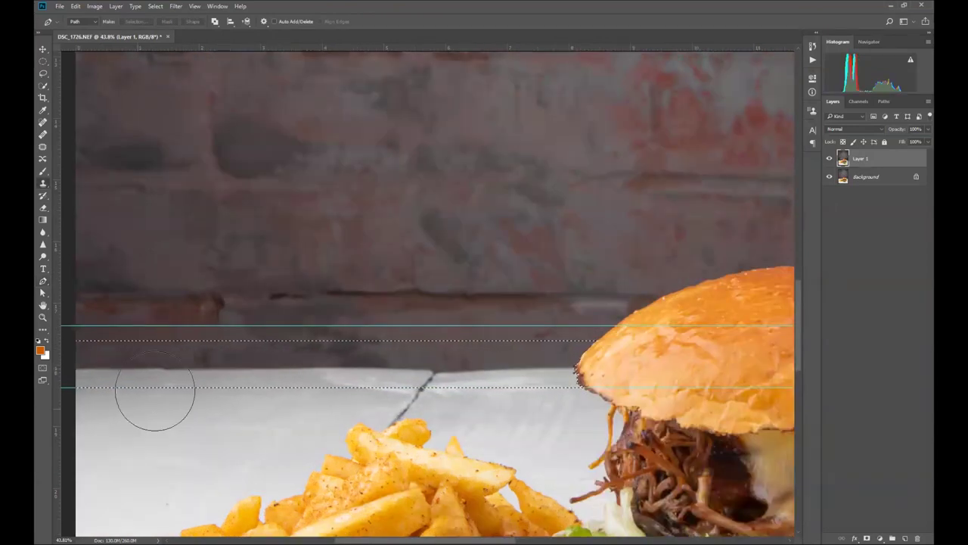
{"action": "scroll", "coordinate": [441, 390], "scroll_direction": "down", "scroll_amount": 2}
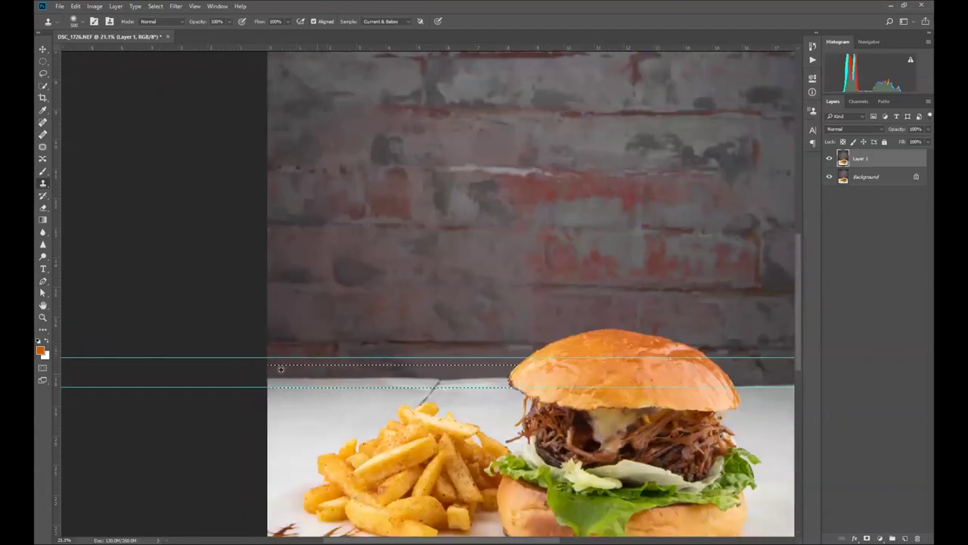
{"action": "scroll", "coordinate": [352, 347], "scroll_direction": "up", "scroll_amount": 1}
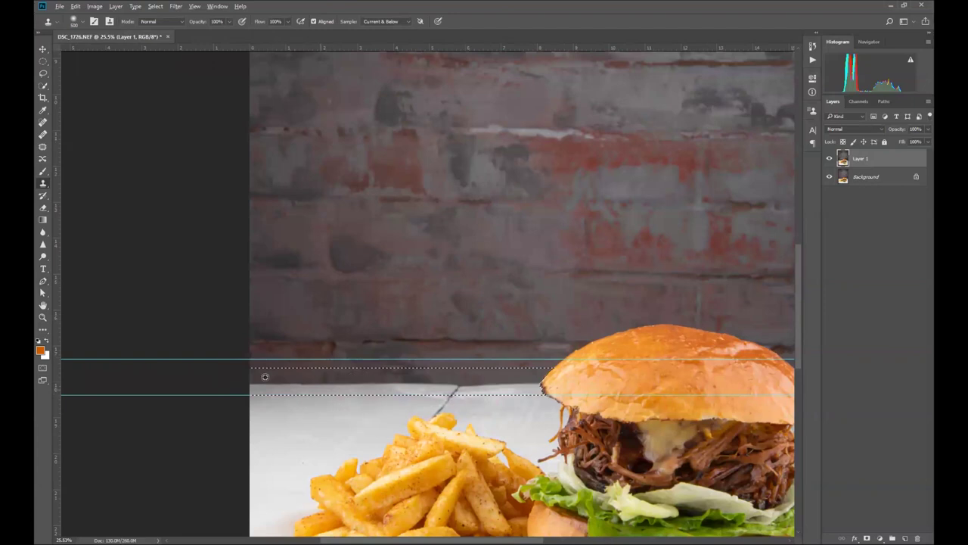
{"action": "scroll", "coordinate": [279, 371], "scroll_direction": "up", "scroll_amount": 3}
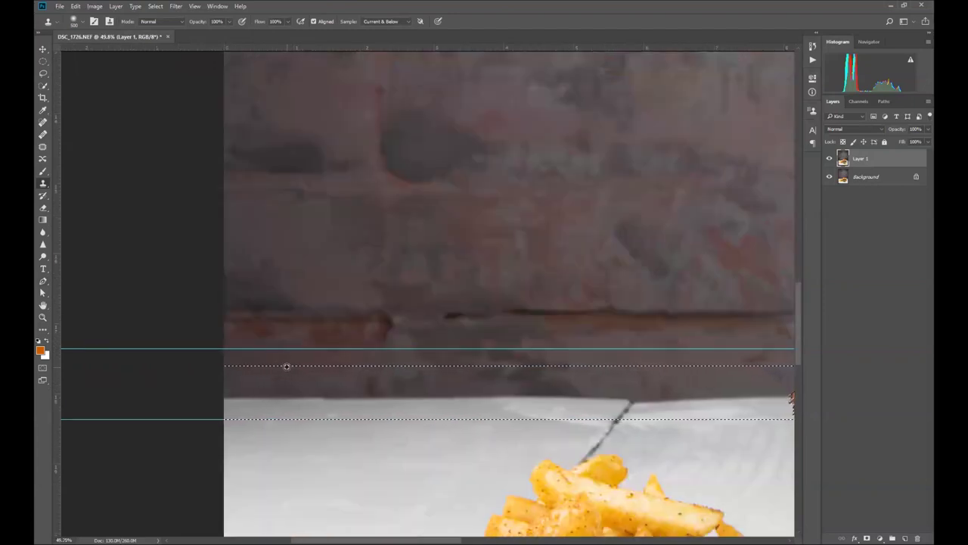
{"action": "left_click", "coordinate": [285, 367], "text": "alt"}
{"action": "mouse_move", "coordinate": [248, 414]}
{"action": "left_mouse_down"}
{"action": "mouse_move", "coordinate": [331, 402]}
{"action": "mouse_move", "coordinate": [215, 397]}
{"action": "mouse_move", "coordinate": [492, 393]}
{"action": "mouse_move", "coordinate": [350, 383]}
{"action": "left_mouse_up"}
{"action": "left_click", "coordinate": [315, 352], "text": "alt"}
{"action": "left_click_drag", "start_coordinate": [677, 389], "coordinate": [409, 385]}
{"action": "mouse_move", "coordinate": [346, 389]}
{"action": "left_mouse_down"}
{"action": "mouse_move", "coordinate": [512, 385]}
{"action": "mouse_move", "coordinate": [325, 395]}
{"action": "left_mouse_up"}
{"action": "left_click", "coordinate": [309, 372], "text": "alt"}
{"action": "mouse_move", "coordinate": [510, 375]}
{"action": "left_mouse_down"}
{"action": "mouse_move", "coordinate": [482, 386]}
{"action": "mouse_move", "coordinate": [586, 395]}
{"action": "left_mouse_up"}
{"action": "key", "text": "ctrl+d"}
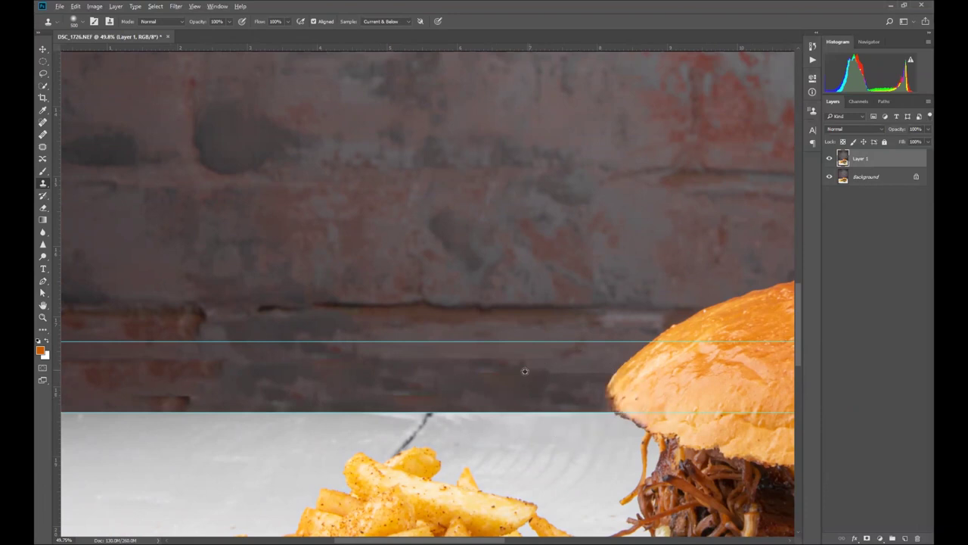
Reduce the Clone Stamp brush and blend the hard seam in the cloned brick strip beside the bun
{"action": "scroll", "coordinate": [421, 384], "scroll_direction": "down", "scroll_amount": 2}
{"action": "scroll", "coordinate": [273, 369], "scroll_direction": "up", "scroll_amount": 2}
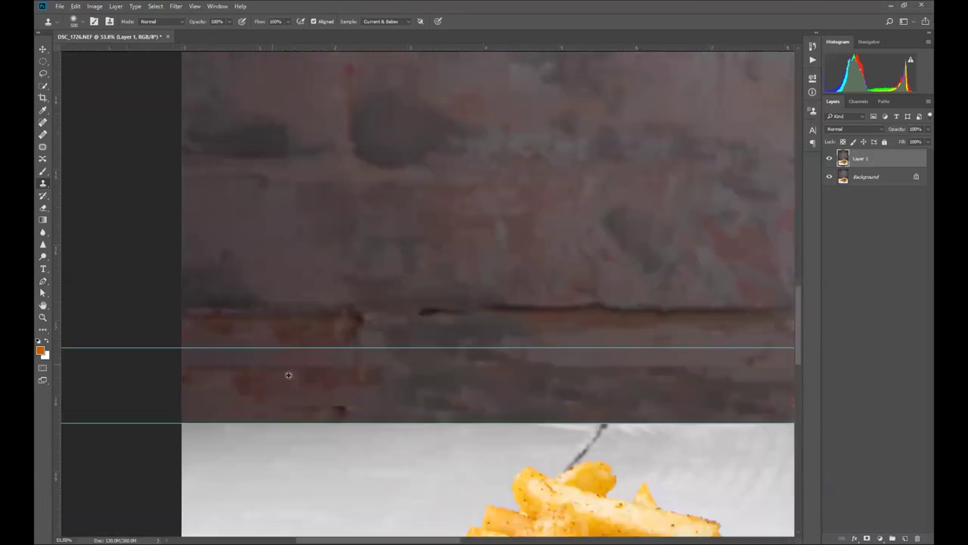
{"action": "scroll", "coordinate": [446, 394], "scroll_direction": "down", "scroll_amount": 1}
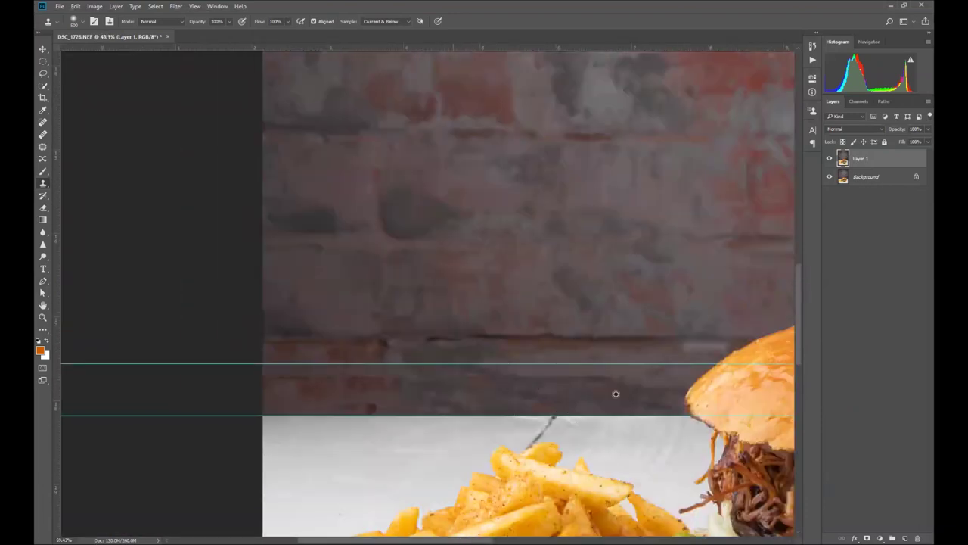
{"action": "scroll", "coordinate": [635, 382], "scroll_direction": "up", "scroll_amount": 2}
{"action": "left_click_drag", "start_coordinate": [655, 373], "coordinate": [641, 386]}
{"action": "left_click", "coordinate": [642, 387], "text": "alt"}
{"action": "key", "text": "bracketleft"}
{"action": "key", "text": "bracketleft"}
{"action": "key", "text": "bracketleft"}
{"action": "key", "text": "bracketleft"}
{"action": "key", "text": "bracketleft"}
{"action": "key", "text": "bracketleft"}
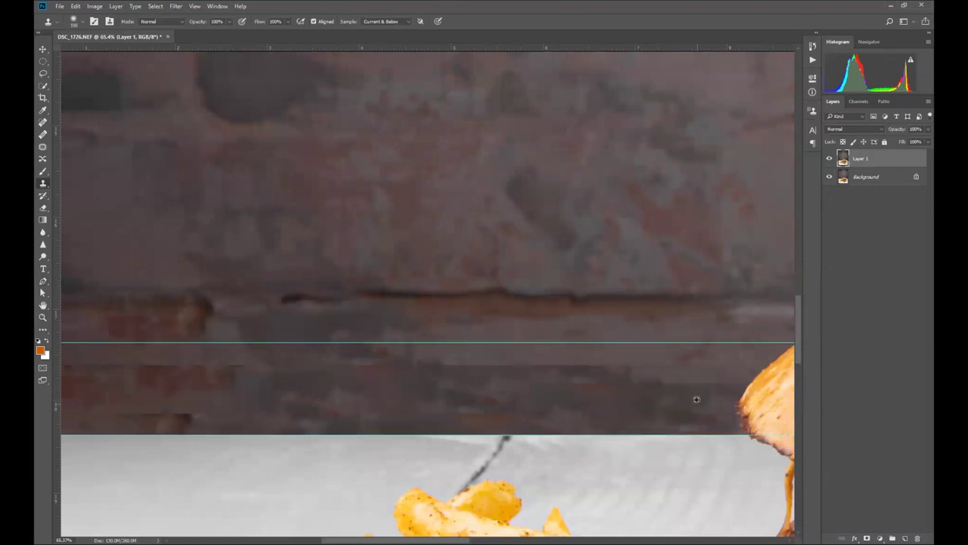
{"action": "left_click", "coordinate": [682, 399], "text": "alt"}
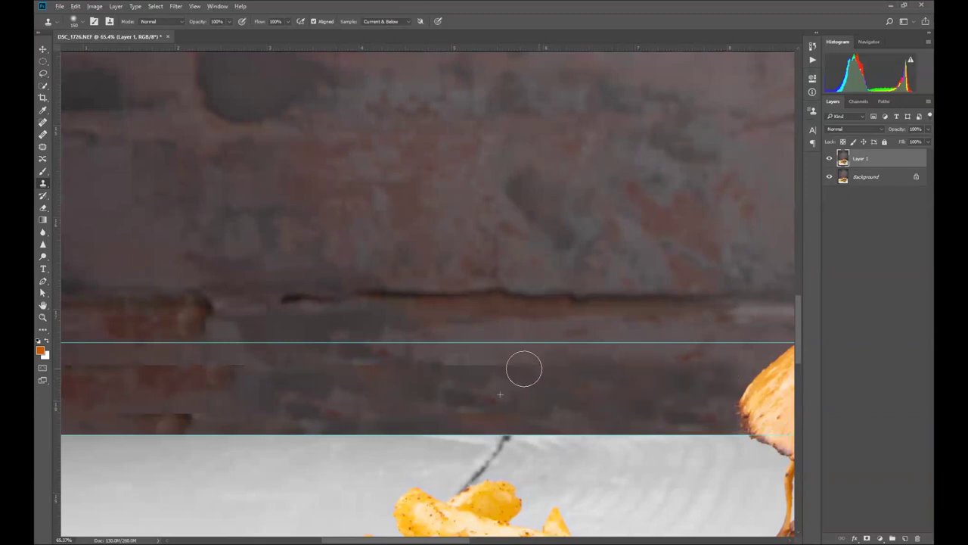
Clone out the seam and repeated brick patterns in the wall strip near the photo's left edge
{"action": "left_click_drag", "start_coordinate": [210, 381], "coordinate": [526, 399]}
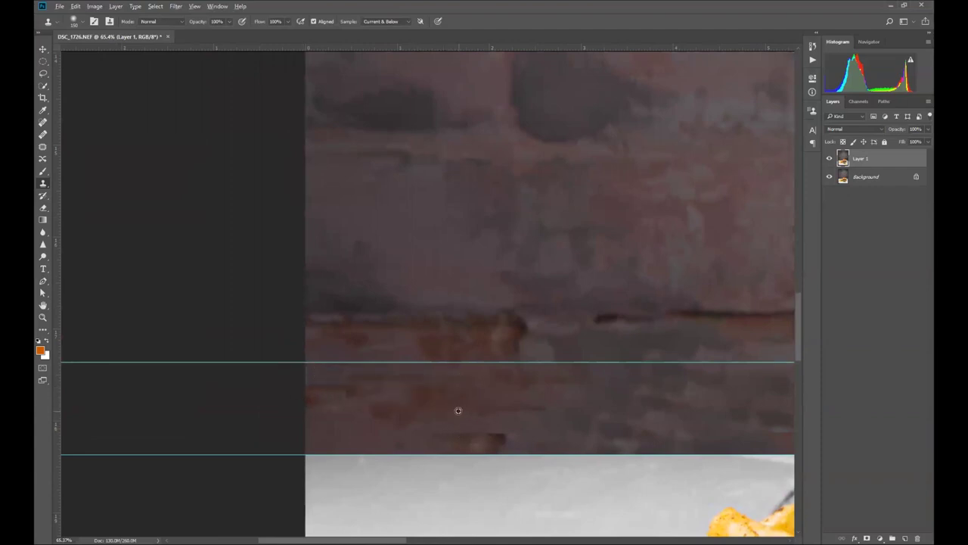
{"action": "left_click", "coordinate": [438, 403], "text": "alt"}
{"action": "scroll", "coordinate": [582, 406], "scroll_direction": "down", "scroll_amount": 5}
Draw a pen path from the top bun's right side along the lower guide, up the photo's right edge and back along the upper guide
{"action": "left_click_drag", "start_coordinate": [673, 387], "coordinate": [511, 397]}
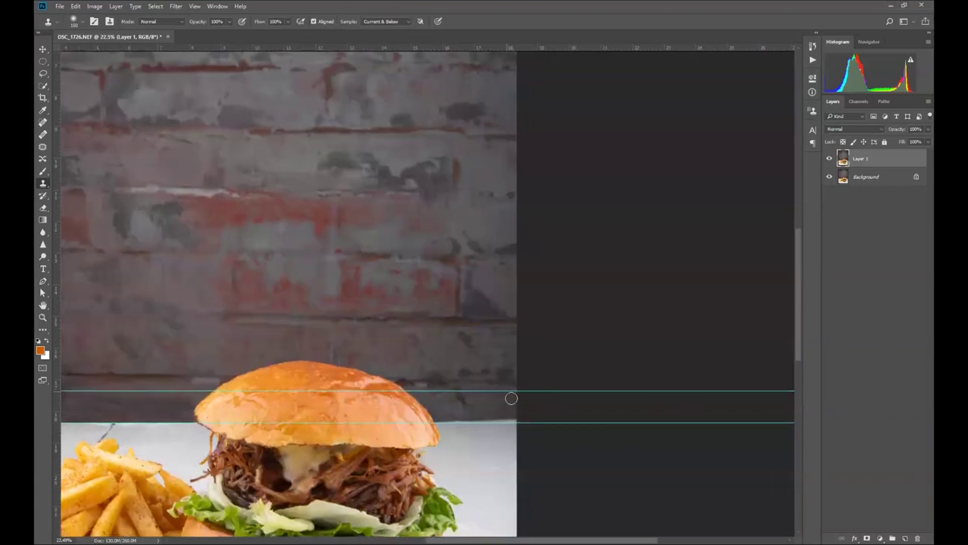
{"action": "key", "text": "p"}
{"action": "scroll", "coordinate": [449, 430], "scroll_direction": "up", "scroll_amount": 3}
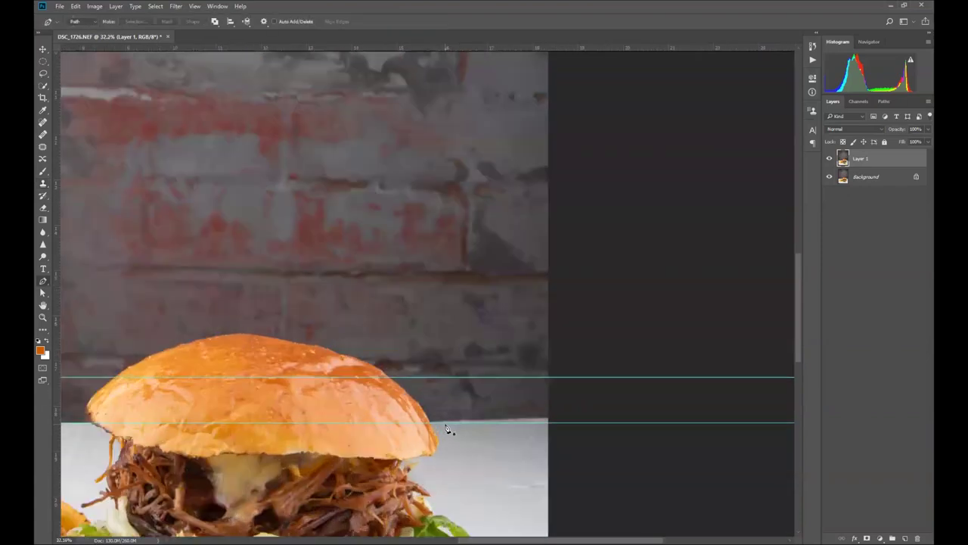
{"action": "scroll", "coordinate": [431, 431], "scroll_direction": "up", "scroll_amount": 5}
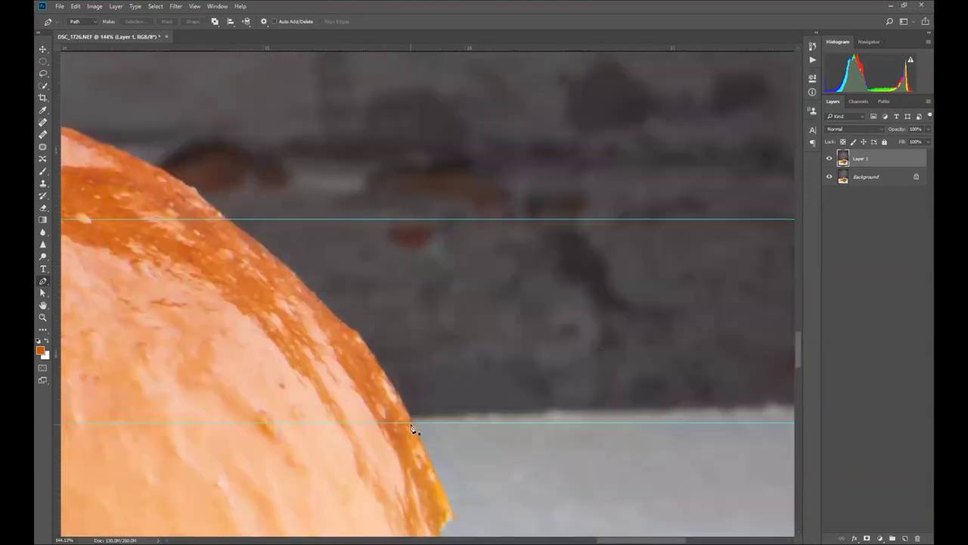
{"action": "left_click", "coordinate": [413, 423]}
{"action": "left_click_drag", "start_coordinate": [587, 427], "coordinate": [167, 416]}
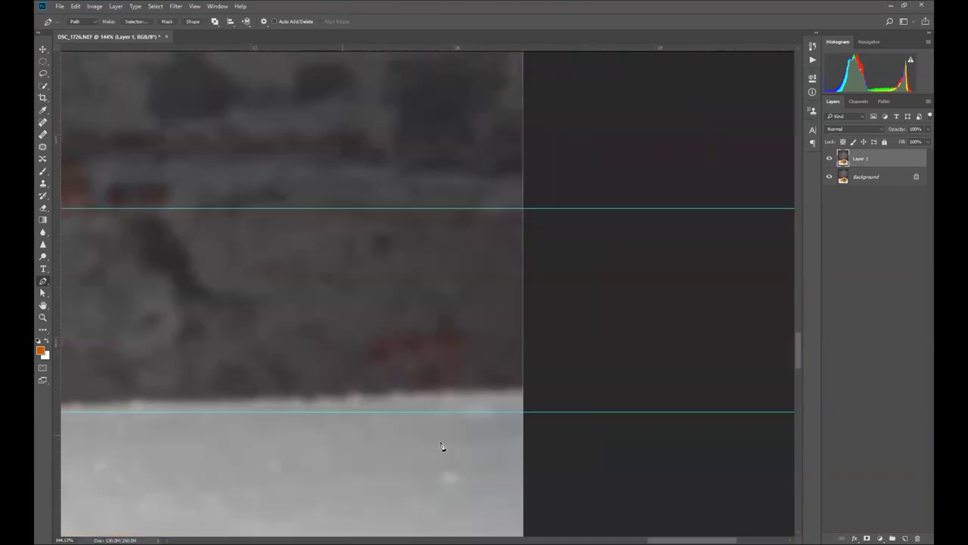
{"action": "left_click", "coordinate": [534, 391]}
{"action": "scroll", "coordinate": [533, 392], "scroll_direction": "down", "scroll_amount": 5}
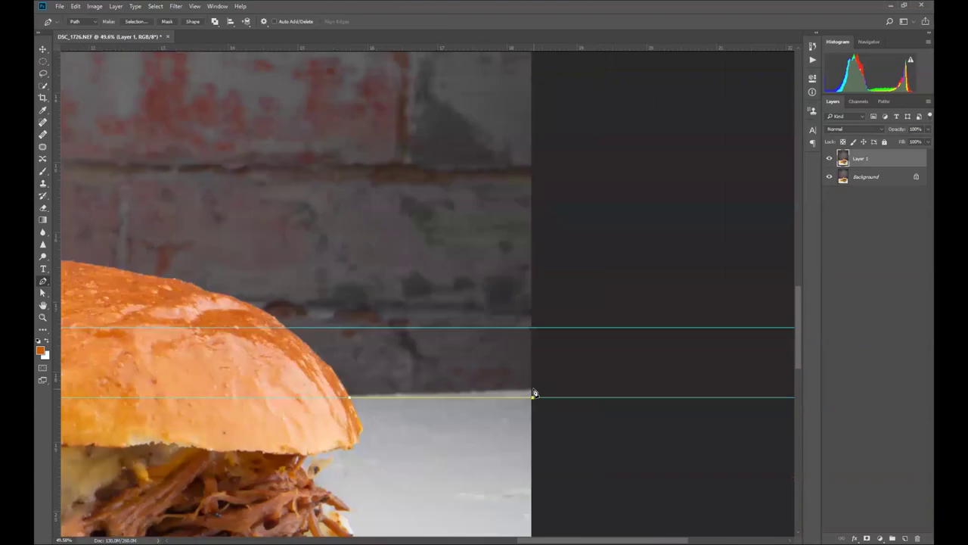
{"action": "left_click", "coordinate": [534, 329]}
{"action": "left_click", "coordinate": [311, 348]}
Trace the top bun's right contour to close the pen path, and convert it to a selection
{"action": "scroll", "coordinate": [314, 350], "scroll_direction": "up", "scroll_amount": 5}
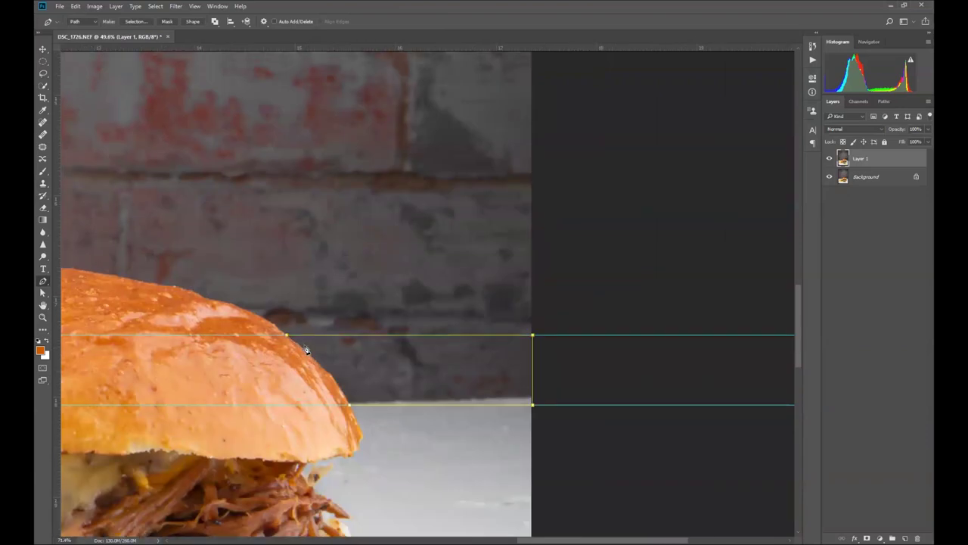
{"action": "key", "text": "ctrl+z"}
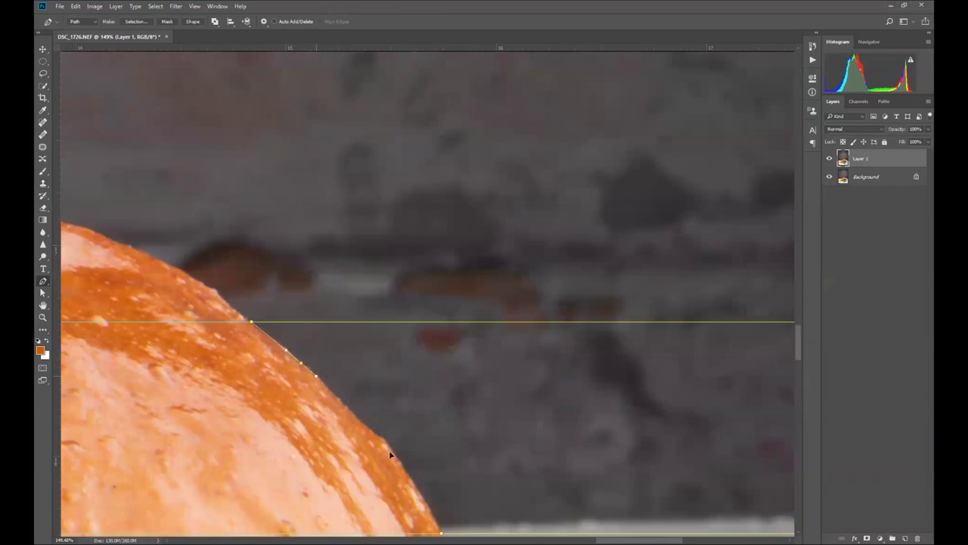
{"action": "left_click_drag", "start_coordinate": [403, 469], "coordinate": [407, 471]}
{"action": "left_click_drag", "start_coordinate": [480, 486], "coordinate": [438, 249]}
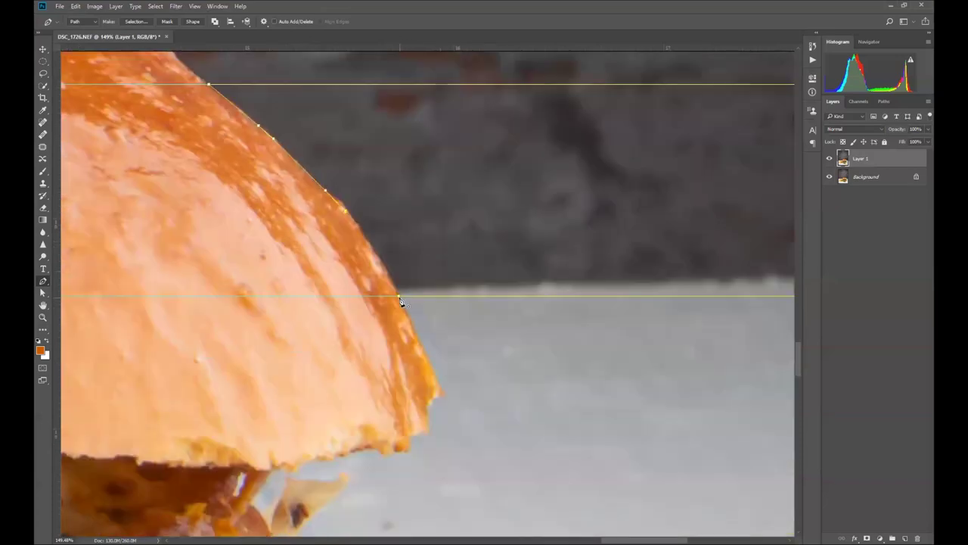
{"action": "left_click_drag", "start_coordinate": [407, 321], "coordinate": [431, 355]}
{"action": "key", "text": "ctrl+Return"}
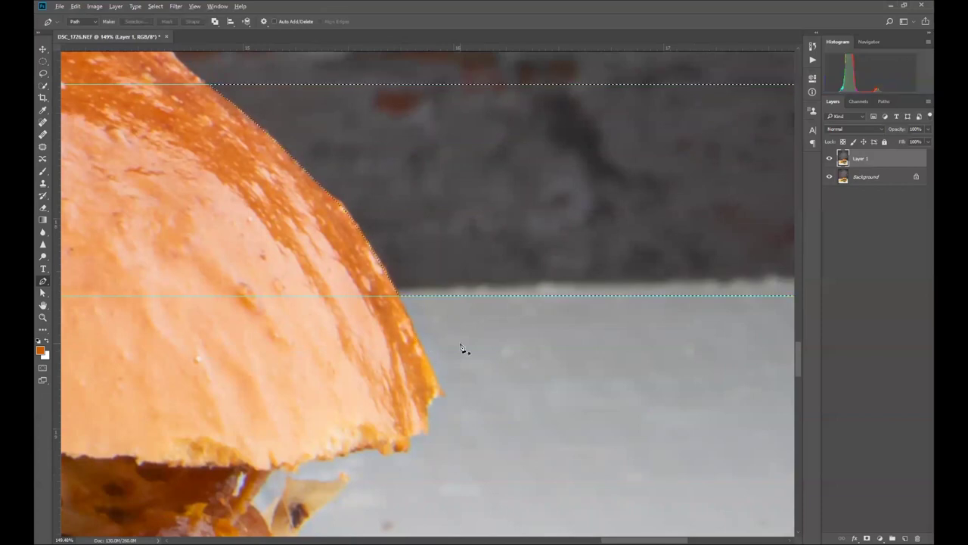
Clone the wall down over the uneven table edge inside the selection right of the burger, then deselect
{"action": "scroll", "coordinate": [462, 344], "scroll_direction": "down", "scroll_amount": 4}
{"action": "left_click_drag", "start_coordinate": [534, 274], "coordinate": [322, 280]}
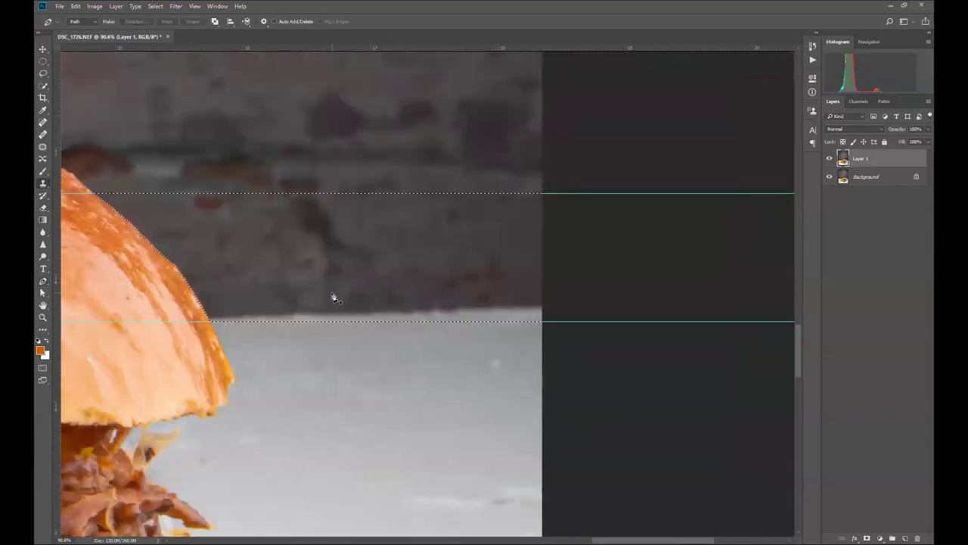
{"action": "key", "text": "s"}
{"action": "left_click", "coordinate": [244, 278], "text": "alt"}
{"action": "mouse_move", "coordinate": [295, 320]}
{"action": "left_mouse_down"}
{"action": "mouse_move", "coordinate": [557, 320]}
{"action": "mouse_move", "coordinate": [467, 336]}
{"action": "mouse_move", "coordinate": [597, 320]}
{"action": "mouse_move", "coordinate": [453, 318]}
{"action": "left_mouse_up"}
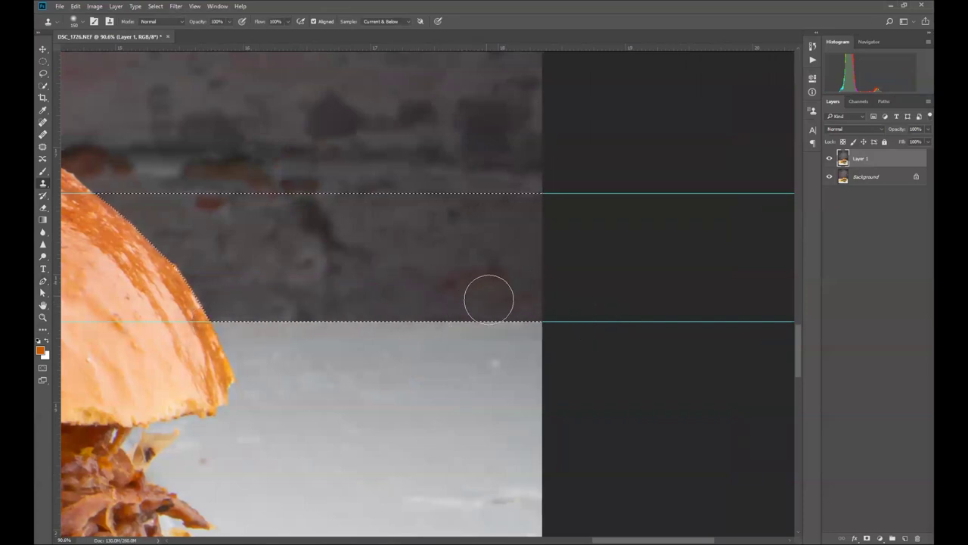
{"action": "scroll", "coordinate": [408, 310], "scroll_direction": "down", "scroll_amount": 3}
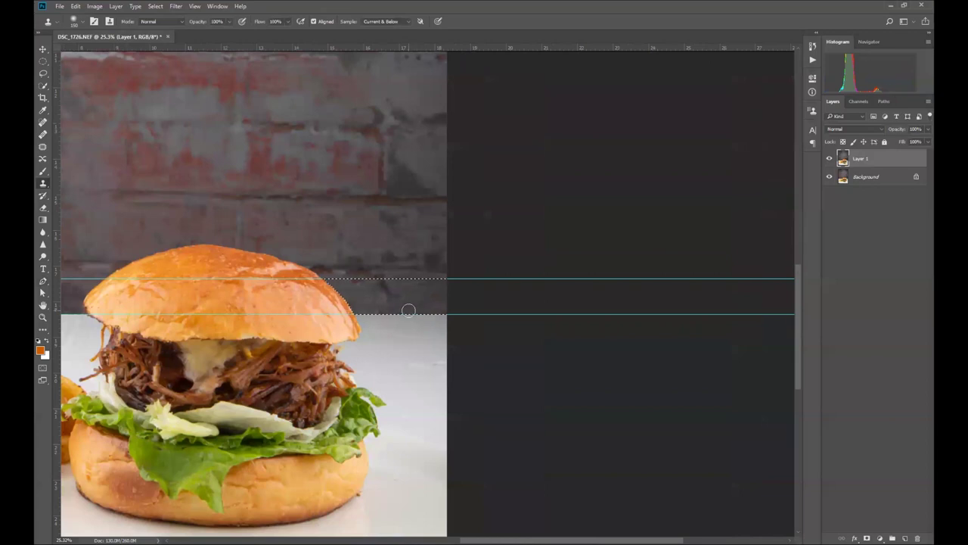
{"action": "scroll", "coordinate": [408, 314], "scroll_direction": "up", "scroll_amount": 3}
Clone out the dark dents and light speck on the left side of the bottom bun with a smaller brush
{"action": "scroll", "coordinate": [536, 290], "scroll_direction": "down", "scroll_amount": 2}
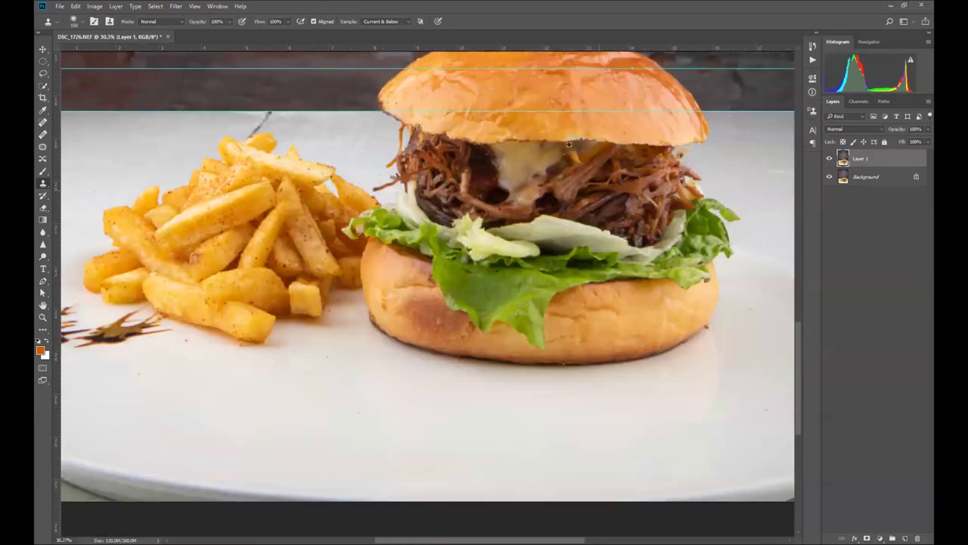
{"action": "scroll", "coordinate": [444, 296], "scroll_direction": "up", "scroll_amount": 3}
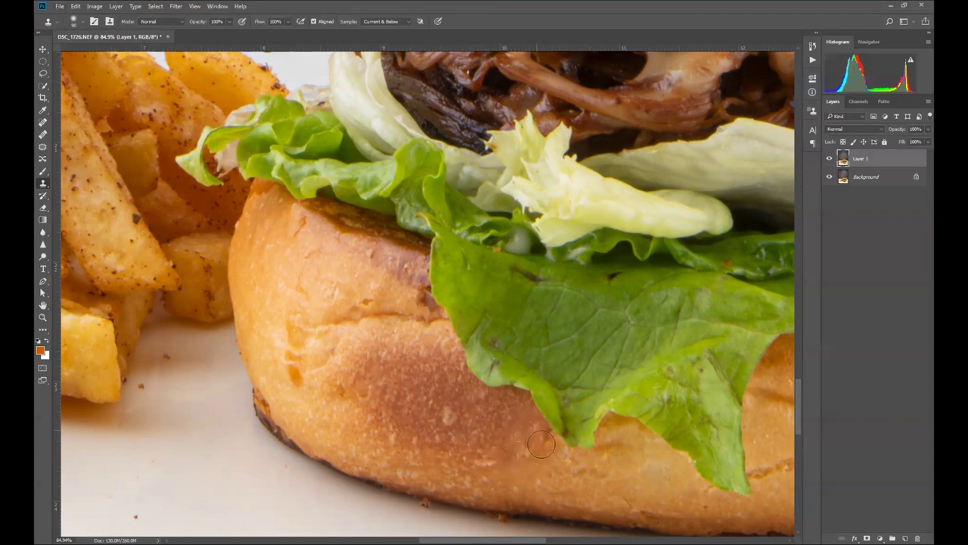
{"action": "left_click_drag", "start_coordinate": [297, 383], "coordinate": [294, 337]}
{"action": "left_click", "coordinate": [358, 375], "text": "alt"}
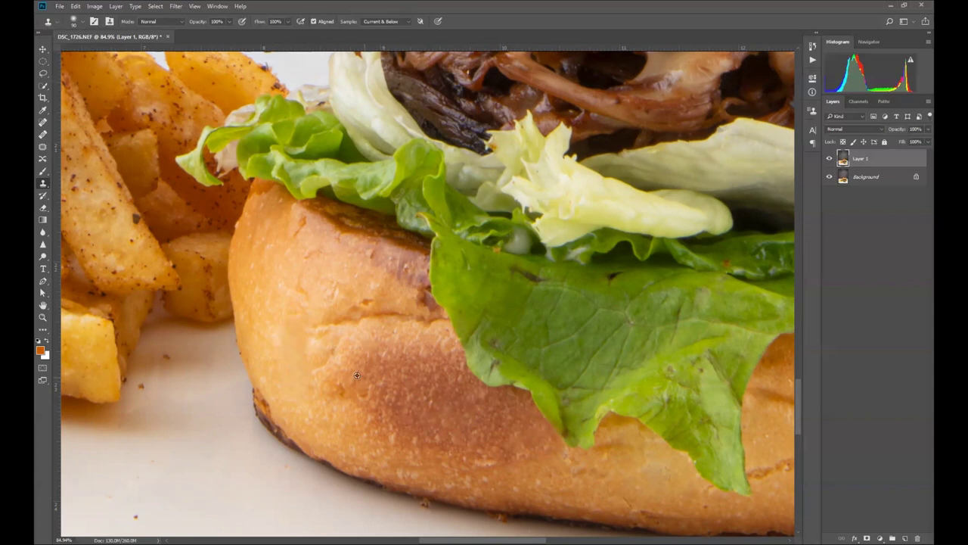
{"action": "left_click", "coordinate": [339, 391]}
Clone away the creases and wrinkles in the bottom bun's upper left area beneath the lettuce
{"action": "left_click", "coordinate": [377, 332], "text": "alt"}
{"action": "mouse_move", "coordinate": [350, 318]}
{"action": "left_mouse_down"}
{"action": "mouse_move", "coordinate": [384, 307]}
{"action": "mouse_move", "coordinate": [341, 298]}
{"action": "mouse_move", "coordinate": [327, 320]}
{"action": "mouse_move", "coordinate": [334, 352]}
{"action": "left_mouse_up"}
{"action": "left_click", "coordinate": [321, 274], "text": "alt"}
{"action": "left_click", "coordinate": [291, 323], "text": "alt"}
{"action": "left_click", "coordinate": [327, 363]}
{"action": "left_click", "coordinate": [282, 293], "text": "alt"}
{"action": "left_click", "coordinate": [310, 255], "text": "alt"}
{"action": "left_click", "coordinate": [306, 223]}
{"action": "left_click", "coordinate": [334, 307], "text": "alt"}
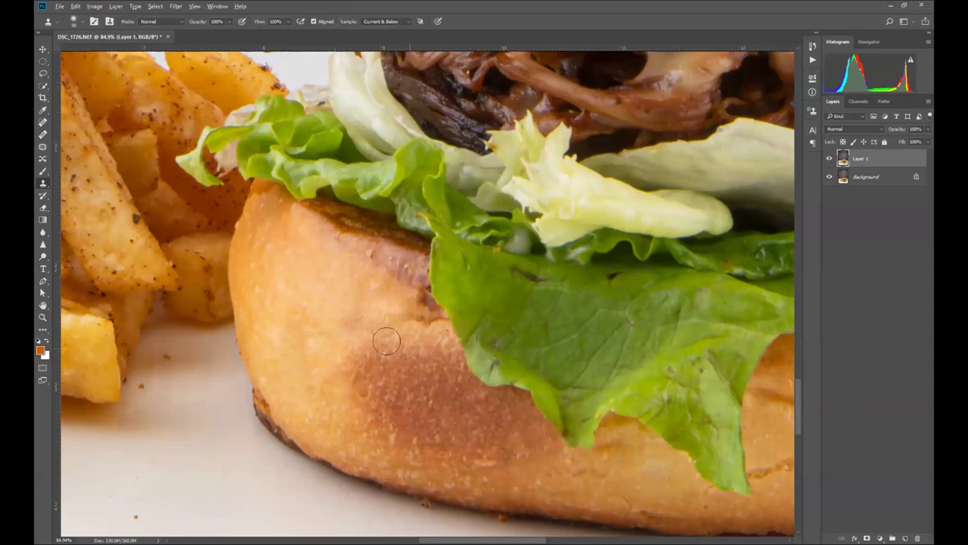
{"action": "left_click_drag", "start_coordinate": [464, 339], "coordinate": [384, 327]}
{"action": "left_click", "coordinate": [285, 261], "text": "alt"}
{"action": "left_click", "coordinate": [299, 256]}
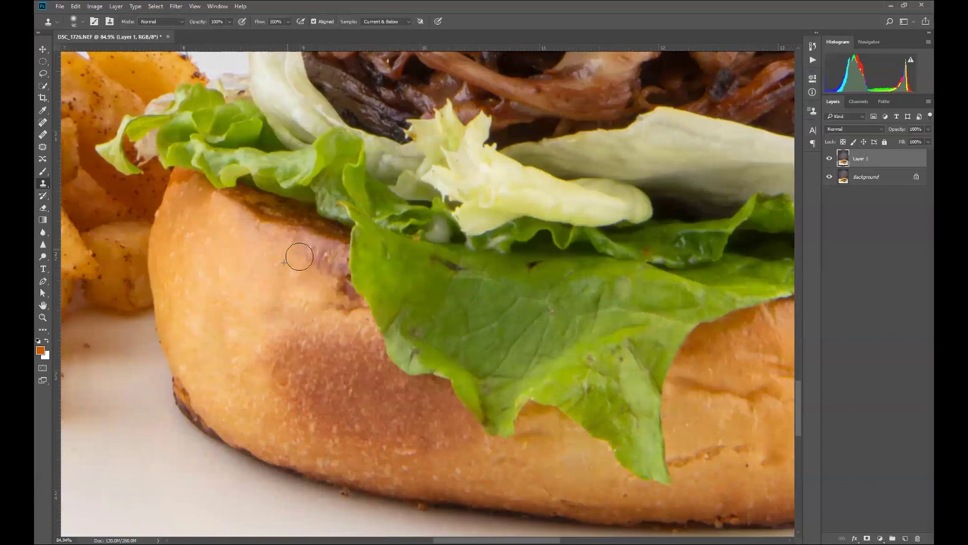
Clone out the crack, dark spots and crumbs on the bottom bun around the tip of the hanging lettuce leaf
{"action": "key", "text": "alt+space"}
{"action": "key", "text": "Escape"}
{"action": "mouse_move", "coordinate": [596, 453]}
{"action": "left_mouse_down"}
{"action": "mouse_move", "coordinate": [249, 371]}
{"action": "mouse_move", "coordinate": [354, 399]}
{"action": "left_mouse_up"}
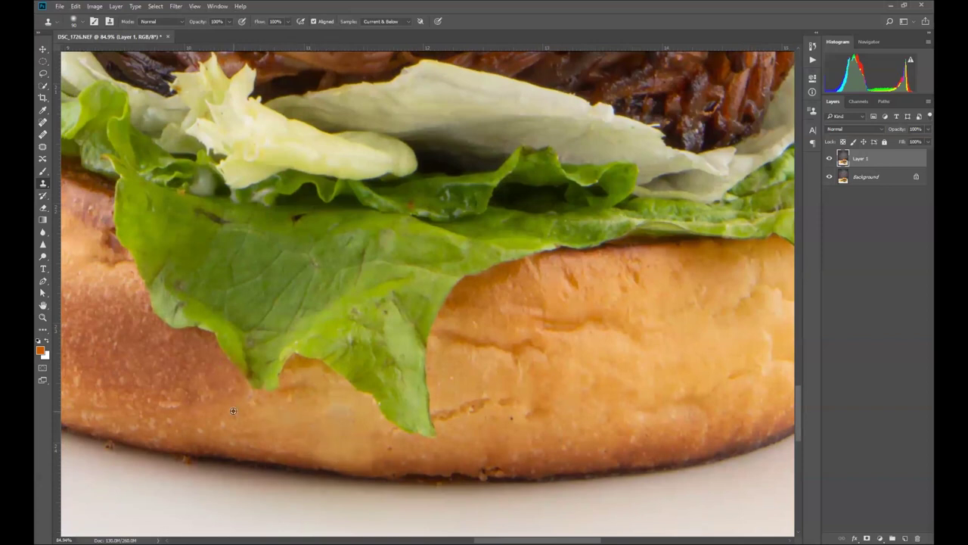
{"action": "left_click_drag", "start_coordinate": [248, 408], "coordinate": [238, 414]}
{"action": "left_click", "coordinate": [456, 386], "text": "alt"}
{"action": "mouse_move", "coordinate": [445, 413]}
{"action": "left_mouse_down"}
{"action": "mouse_move", "coordinate": [460, 382]}
{"action": "mouse_move", "coordinate": [476, 399]}
{"action": "left_mouse_up"}
{"action": "left_click", "coordinate": [518, 414]}
{"action": "left_click", "coordinate": [502, 453], "text": "alt"}
{"action": "left_click", "coordinate": [488, 468]}
Clone out the creases in the bottom bun's surface to the right of the hanging lettuce leaf
{"action": "left_click_drag", "start_coordinate": [549, 451], "coordinate": [303, 524]}
{"action": "left_click", "coordinate": [261, 437], "text": "alt"}
{"action": "left_click", "coordinate": [324, 360]}
{"action": "left_click", "coordinate": [395, 335]}
{"action": "left_click", "coordinate": [245, 455], "text": "alt"}
{"action": "mouse_move", "coordinate": [288, 426]}
{"action": "left_mouse_down"}
{"action": "mouse_move", "coordinate": [235, 431]}
{"action": "mouse_move", "coordinate": [199, 409]}
{"action": "left_mouse_up"}
Clone out the crumbs sticking out from the bottom bun's lower right edge, restoring a clean contour
{"action": "left_click_drag", "start_coordinate": [309, 373], "coordinate": [162, 361]}
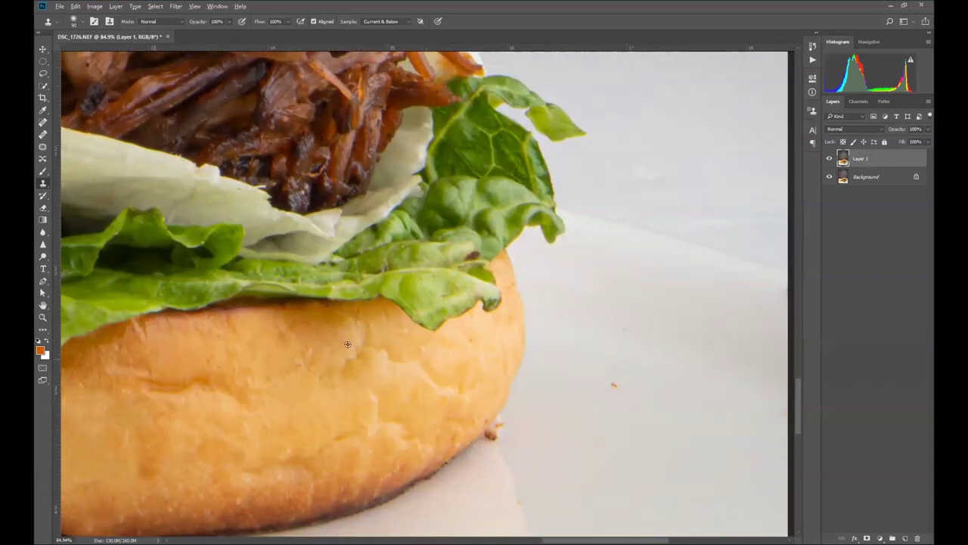
{"action": "scroll", "coordinate": [479, 440], "scroll_direction": "up", "scroll_amount": 5}
{"action": "left_click", "coordinate": [468, 410]}
{"action": "left_click", "coordinate": [525, 343], "text": "alt"}
{"action": "mouse_move", "coordinate": [519, 360]}
{"action": "left_mouse_down"}
{"action": "mouse_move", "coordinate": [478, 408]}
{"action": "mouse_move", "coordinate": [519, 422]}
{"action": "mouse_move", "coordinate": [560, 388]}
{"action": "mouse_move", "coordinate": [534, 400]}
{"action": "left_mouse_up"}
{"action": "left_click", "coordinate": [508, 450], "text": "alt"}
{"action": "left_click", "coordinate": [519, 422]}
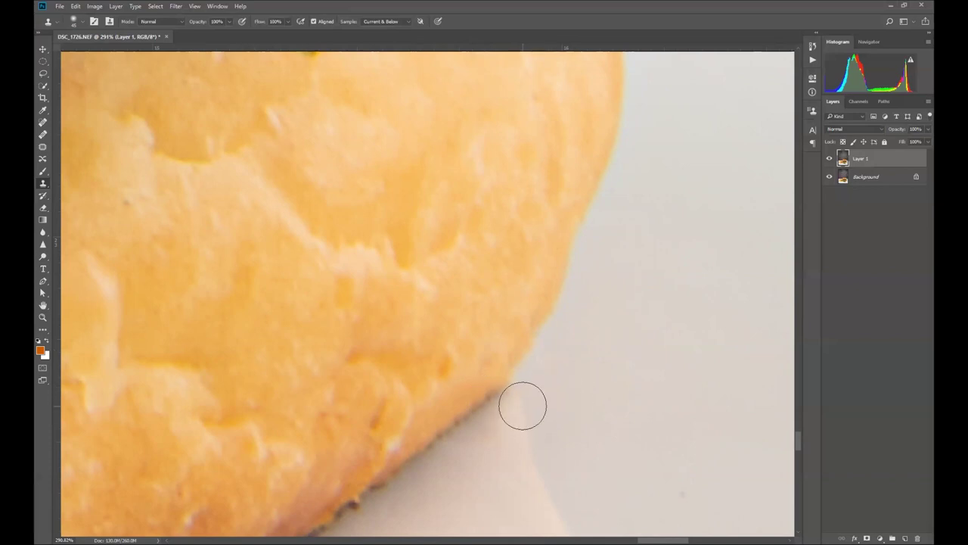
Clone out the dark brown marks on the bottom bun along the hanging lettuce leaf's left edge
{"action": "scroll", "coordinate": [522, 476], "scroll_direction": "down", "scroll_amount": 3}
{"action": "scroll", "coordinate": [545, 391], "scroll_direction": "up", "scroll_amount": 2}
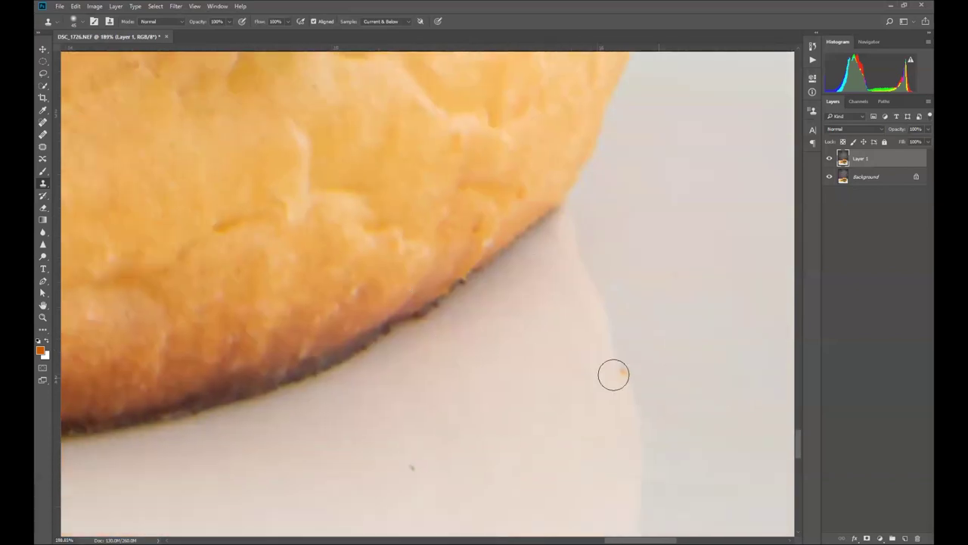
{"action": "left_click_drag", "start_coordinate": [449, 335], "coordinate": [440, 406]}
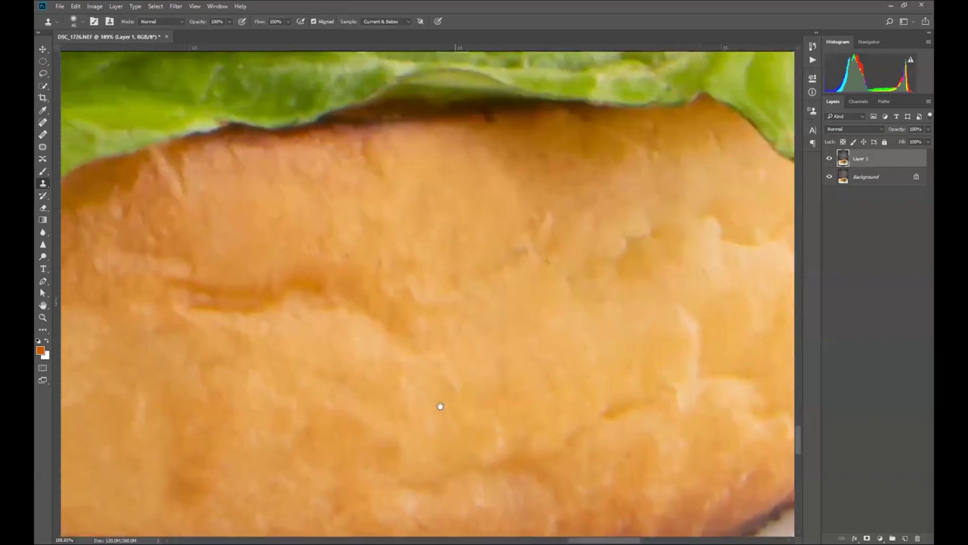
{"action": "scroll", "coordinate": [330, 340], "scroll_direction": "down", "scroll_amount": 3}
{"action": "scroll", "coordinate": [322, 327], "scroll_direction": "up", "scroll_amount": 2}
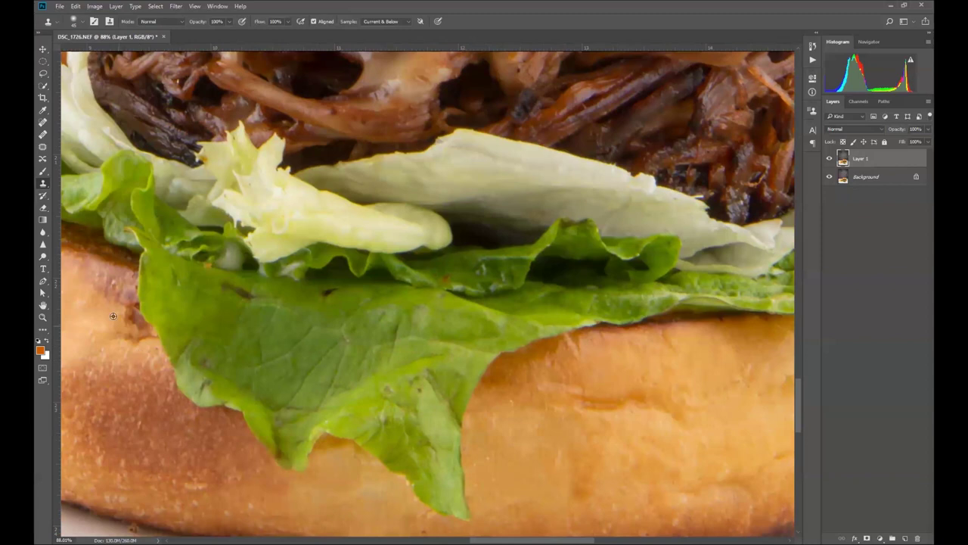
{"action": "scroll", "coordinate": [186, 314], "scroll_direction": "down", "scroll_amount": 1}
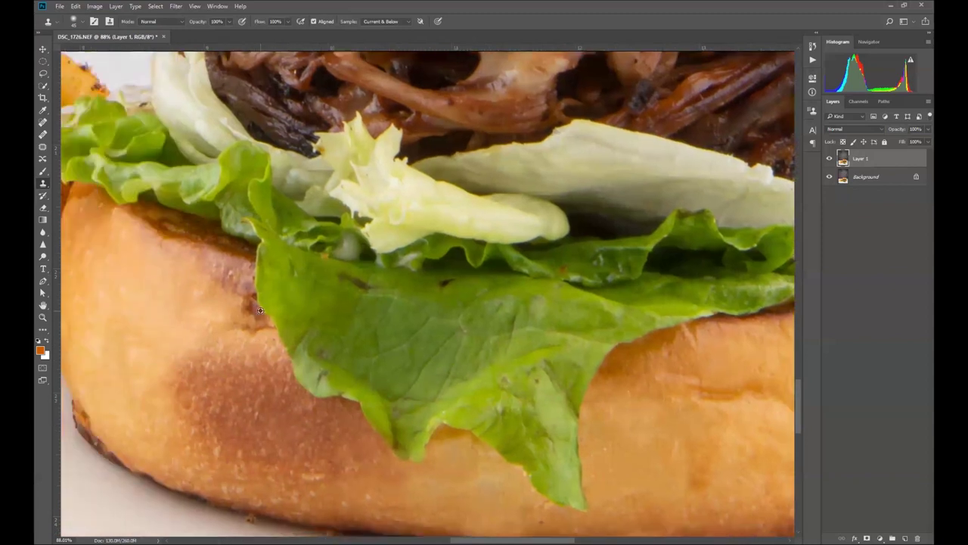
{"action": "scroll", "coordinate": [190, 323], "scroll_direction": "up", "scroll_amount": 2}
{"action": "mouse_move", "coordinate": [237, 298]}
{"action": "left_mouse_down"}
{"action": "mouse_move", "coordinate": [258, 325]}
{"action": "mouse_move", "coordinate": [247, 278]}
{"action": "mouse_move", "coordinate": [224, 298]}
{"action": "mouse_move", "coordinate": [195, 256]}
{"action": "mouse_move", "coordinate": [245, 270]}
{"action": "mouse_move", "coordinate": [182, 248]}
{"action": "mouse_move", "coordinate": [194, 288]}
{"action": "mouse_move", "coordinate": [269, 327]}
{"action": "mouse_move", "coordinate": [230, 312]}
{"action": "mouse_move", "coordinate": [213, 337]}
{"action": "left_mouse_up"}
{"action": "left_click_drag", "start_coordinate": [363, 362], "coordinate": [249, 354]}
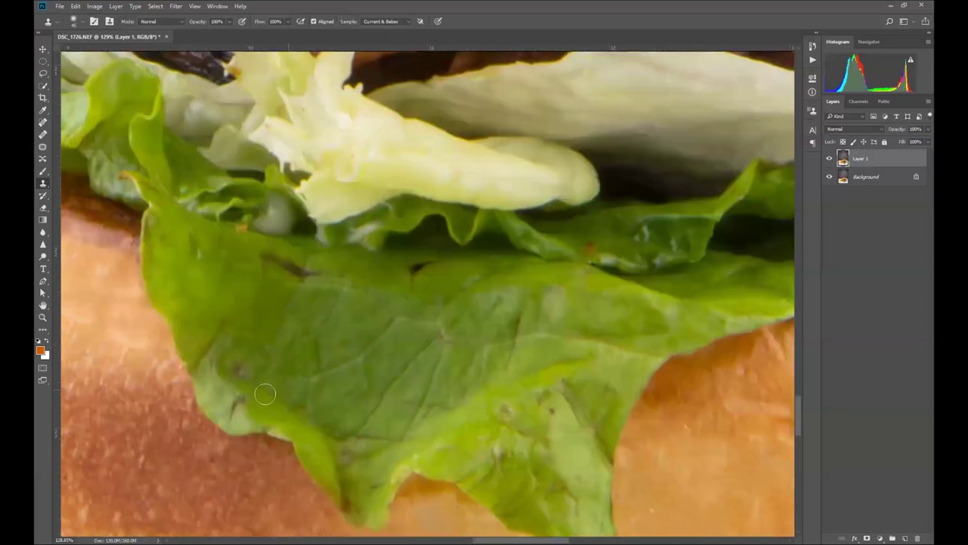
Clone out the dark spots and brown marks along the hanging lettuce leaf's left side and upper edge
{"action": "left_click", "coordinate": [247, 368], "text": "alt"}
{"action": "mouse_move", "coordinate": [227, 389]}
{"action": "left_mouse_down"}
{"action": "mouse_move", "coordinate": [243, 399]}
{"action": "mouse_move", "coordinate": [233, 398]}
{"action": "left_mouse_up"}
{"action": "left_click_drag", "start_coordinate": [270, 268], "coordinate": [319, 279]}
{"action": "left_click", "coordinate": [239, 228]}
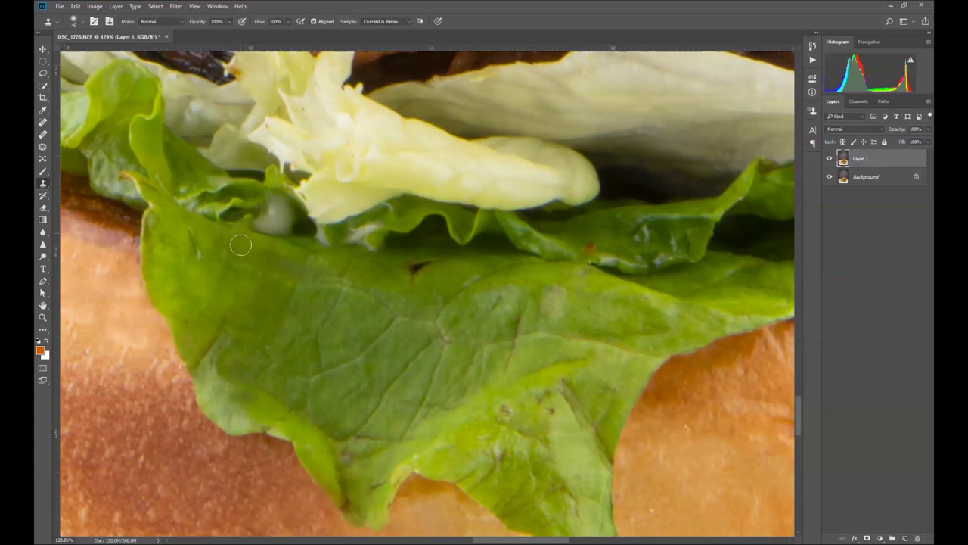
{"action": "left_click", "coordinate": [404, 287], "text": "alt"}
{"action": "left_click_drag", "start_coordinate": [419, 274], "coordinate": [436, 265]}
{"action": "left_click", "coordinate": [401, 286], "text": "alt"}
{"action": "left_click", "coordinate": [433, 260]}
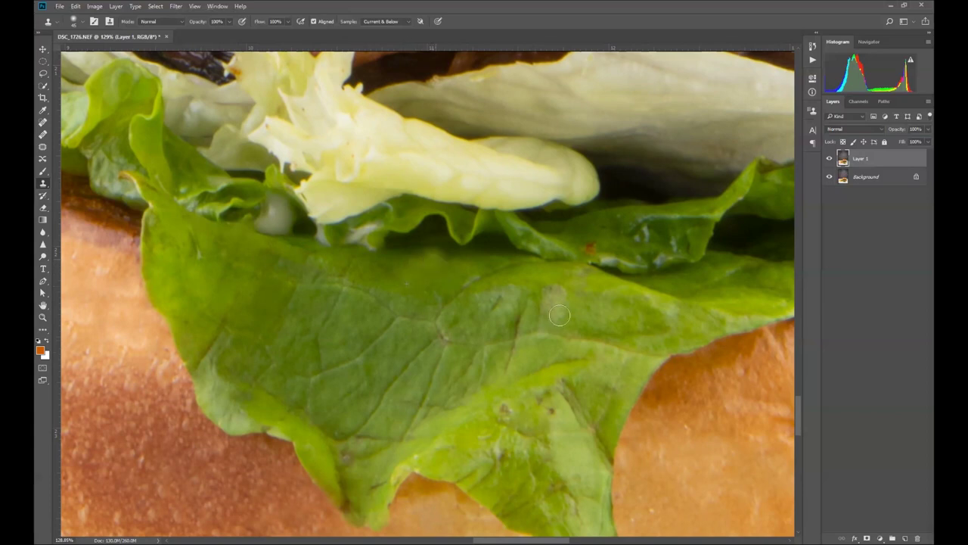
Clone out the remaining brown spots and small blemishes across the right half and lower folds of the hanging lettuce leaf
{"action": "left_click_drag", "start_coordinate": [516, 292], "coordinate": [393, 246]}
{"action": "left_click", "coordinate": [483, 187], "text": "alt"}
{"action": "left_click", "coordinate": [463, 202]}
{"action": "left_click", "coordinate": [385, 364]}
{"action": "left_click", "coordinate": [376, 414]}
{"action": "left_click", "coordinate": [362, 431]}
{"action": "left_click", "coordinate": [243, 428], "text": "alt"}
{"action": "left_click", "coordinate": [230, 452]}
{"action": "left_click", "coordinate": [240, 419], "text": "alt"}
{"action": "left_click", "coordinate": [226, 410]}
{"action": "left_click", "coordinate": [220, 440]}
{"action": "left_click", "coordinate": [213, 354], "text": "alt"}
{"action": "left_click_drag", "start_coordinate": [223, 417], "coordinate": [237, 415]}
{"action": "left_click", "coordinate": [441, 450]}
{"action": "left_click", "coordinate": [440, 386], "text": "alt"}
{"action": "left_click", "coordinate": [425, 364]}
{"action": "left_click_drag", "start_coordinate": [452, 468], "coordinate": [411, 332]}
{"action": "left_click", "coordinate": [414, 287], "text": "alt"}
{"action": "left_click", "coordinate": [431, 247]}
Enlarge the Clone Stamp brush to 200 px and cover the dark gap left of the melted cheese with shredded meat
{"action": "scroll", "coordinate": [414, 192], "scroll_direction": "down", "scroll_amount": 3}
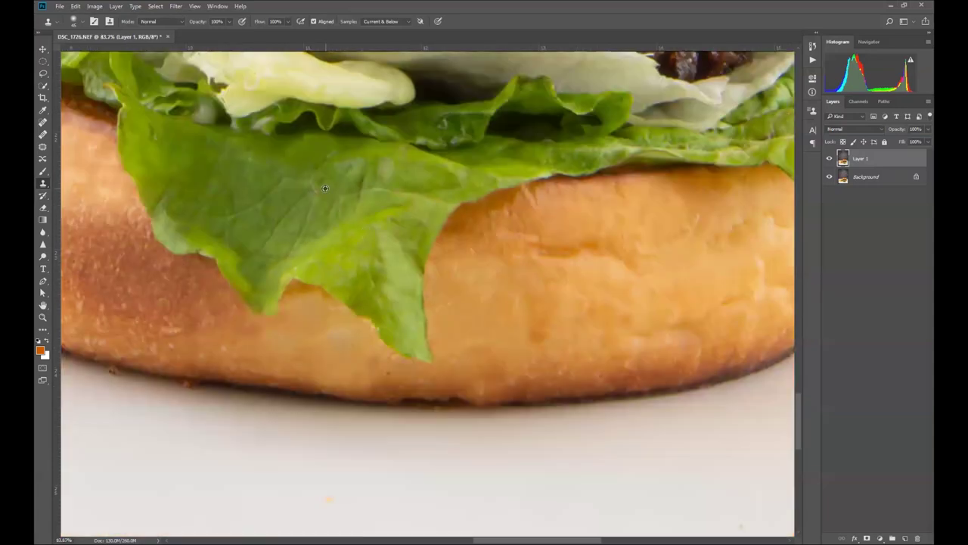
{"action": "scroll", "coordinate": [392, 206], "scroll_direction": "down", "scroll_amount": 2}
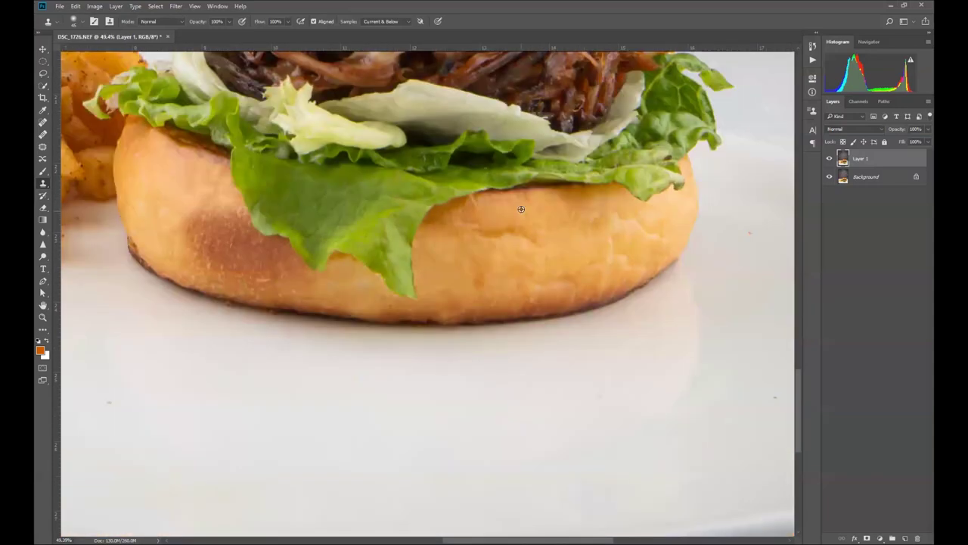
{"action": "scroll", "coordinate": [463, 154], "scroll_direction": "down", "scroll_amount": 2}
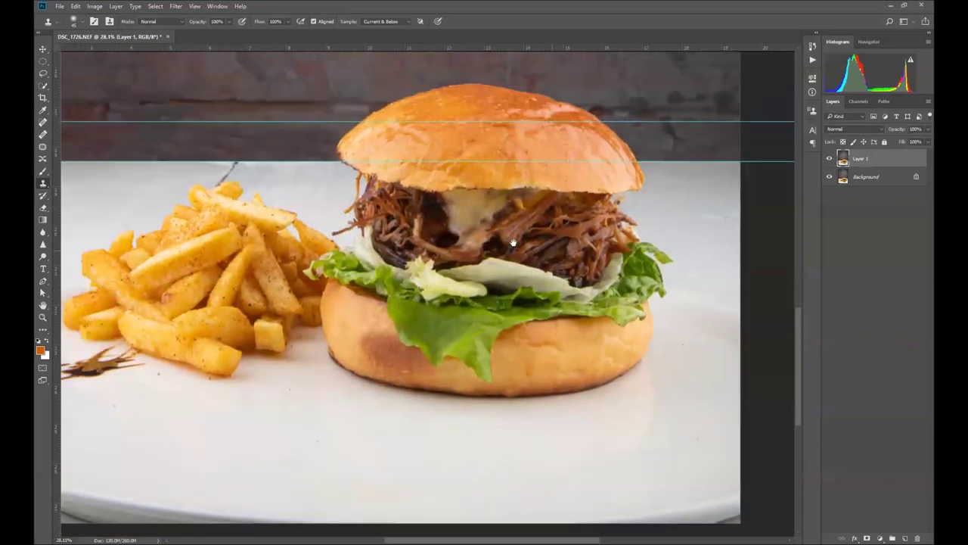
{"action": "scroll", "coordinate": [422, 218], "scroll_direction": "up", "scroll_amount": 3}
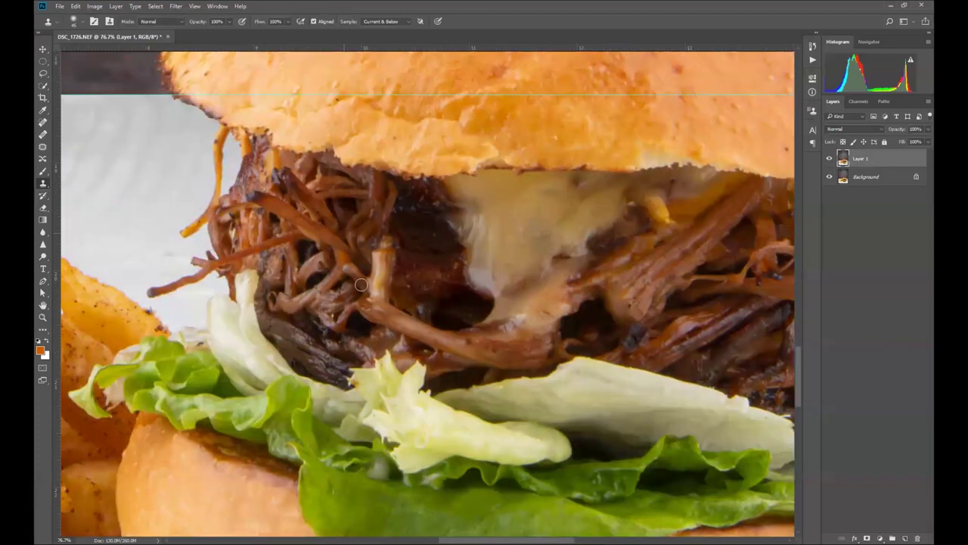
{"action": "left_click_drag", "start_coordinate": [507, 261], "coordinate": [379, 253]}
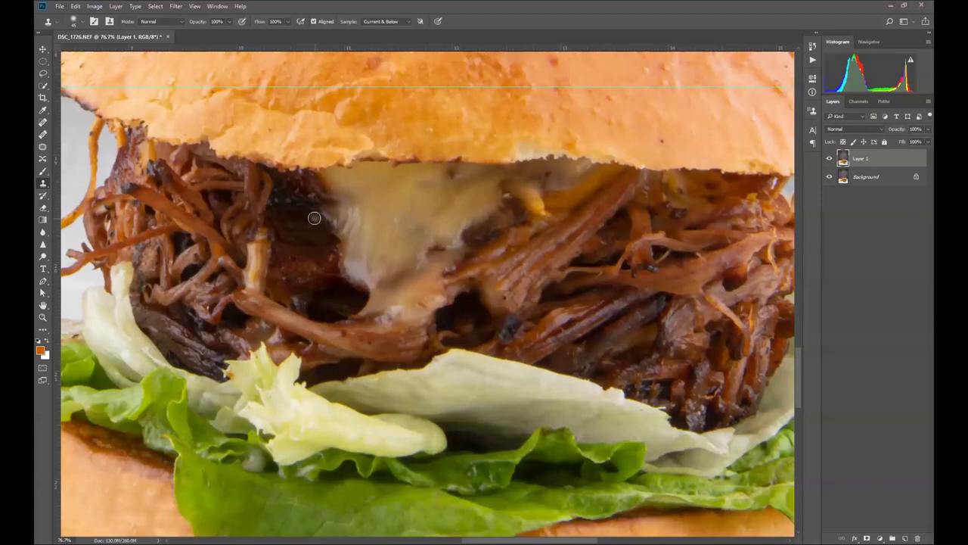
{"action": "key", "text": "bracketright"}
{"action": "key", "text": "bracketright"}
{"action": "key", "text": "bracketright"}
{"action": "key", "text": "bracketright"}
{"action": "key", "text": "bracketright"}
{"action": "key", "text": "bracketright"}
{"action": "key", "text": "bracketright"}
{"action": "key", "text": "bracketright"}
{"action": "key", "text": "bracketright"}
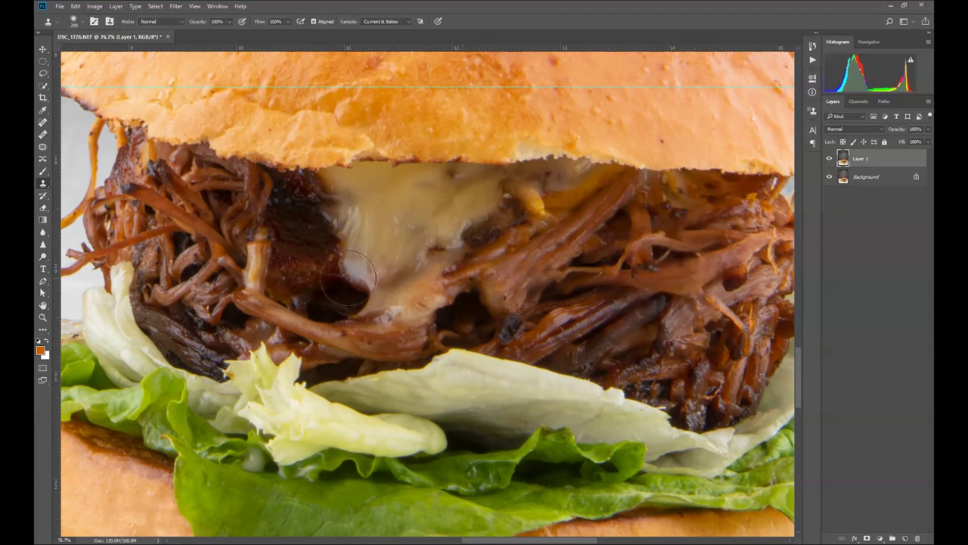
{"action": "mouse_move", "coordinate": [311, 229]}
{"action": "left_mouse_down"}
{"action": "mouse_move", "coordinate": [270, 232]}
{"action": "mouse_move", "coordinate": [263, 270]}
{"action": "left_mouse_up"}
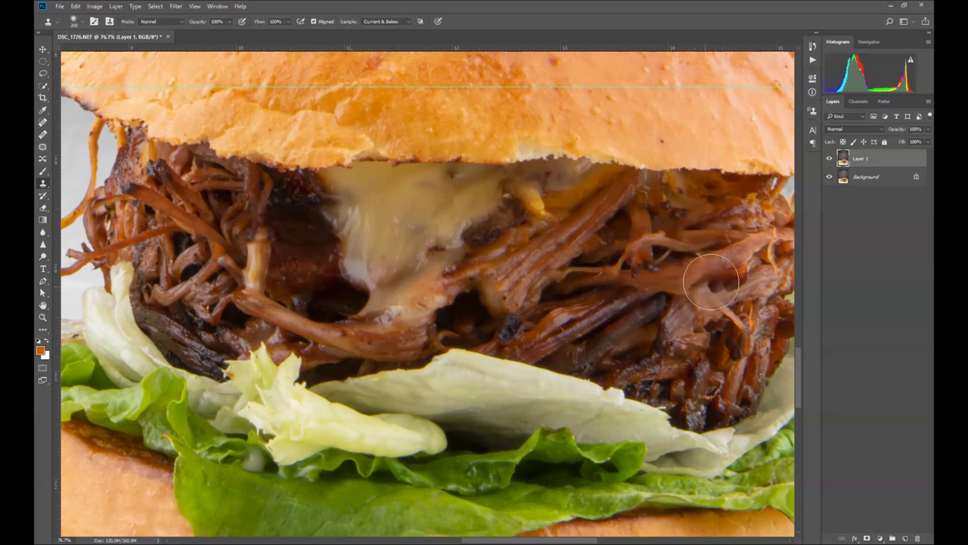
{"action": "left_click", "coordinate": [676, 260], "text": "alt"}
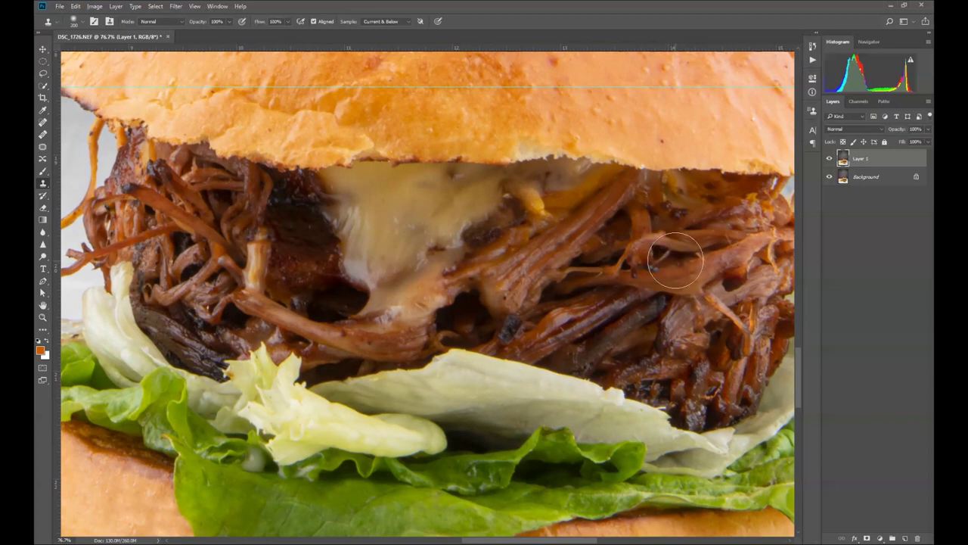
{"action": "left_click", "coordinate": [306, 253]}
{"action": "mouse_move", "coordinate": [305, 254]}
{"action": "left_mouse_down"}
{"action": "mouse_move", "coordinate": [280, 221]}
{"action": "mouse_move", "coordinate": [307, 230]}
{"action": "mouse_move", "coordinate": [312, 271]}
{"action": "mouse_move", "coordinate": [346, 291]}
{"action": "left_mouse_up"}
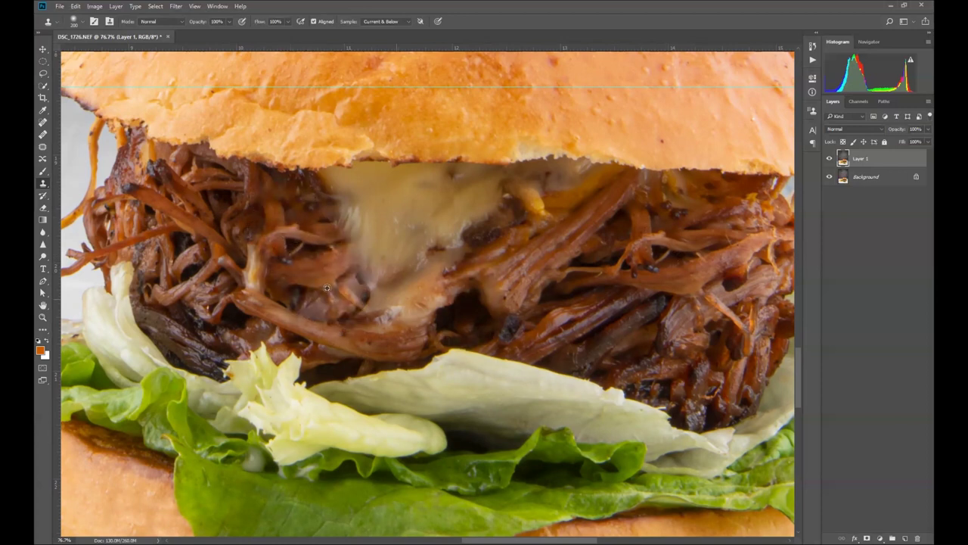
Clone meat strands over the dark gaps right of the melted cheese, undoing the stray stroke on the pale lettuce
{"action": "left_click", "coordinate": [671, 243], "text": "alt"}
{"action": "mouse_move", "coordinate": [500, 310]}
{"action": "left_mouse_down"}
{"action": "mouse_move", "coordinate": [448, 319]}
{"action": "mouse_move", "coordinate": [516, 318]}
{"action": "left_mouse_up"}
{"action": "left_click", "coordinate": [679, 260], "text": "alt"}
{"action": "mouse_move", "coordinate": [632, 330]}
{"action": "left_mouse_down"}
{"action": "mouse_move", "coordinate": [621, 339]}
{"action": "mouse_move", "coordinate": [559, 322]}
{"action": "mouse_move", "coordinate": [582, 291]}
{"action": "mouse_move", "coordinate": [641, 287]}
{"action": "mouse_move", "coordinate": [632, 349]}
{"action": "left_mouse_up"}
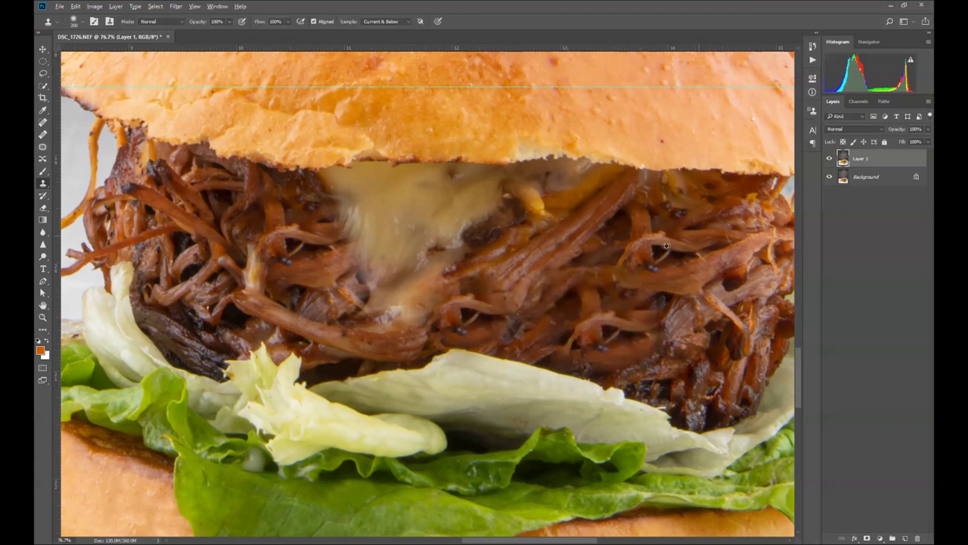
{"action": "left_click", "coordinate": [667, 246], "text": "alt"}
{"action": "left_click", "coordinate": [617, 278]}
{"action": "left_click_drag", "start_coordinate": [599, 403], "coordinate": [609, 406]}
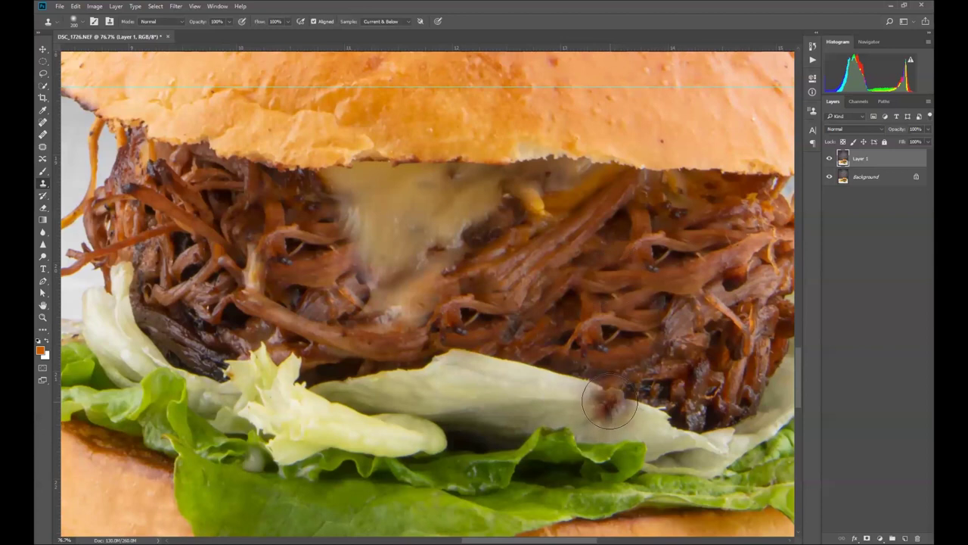
{"action": "key", "text": "ctrl+z"}
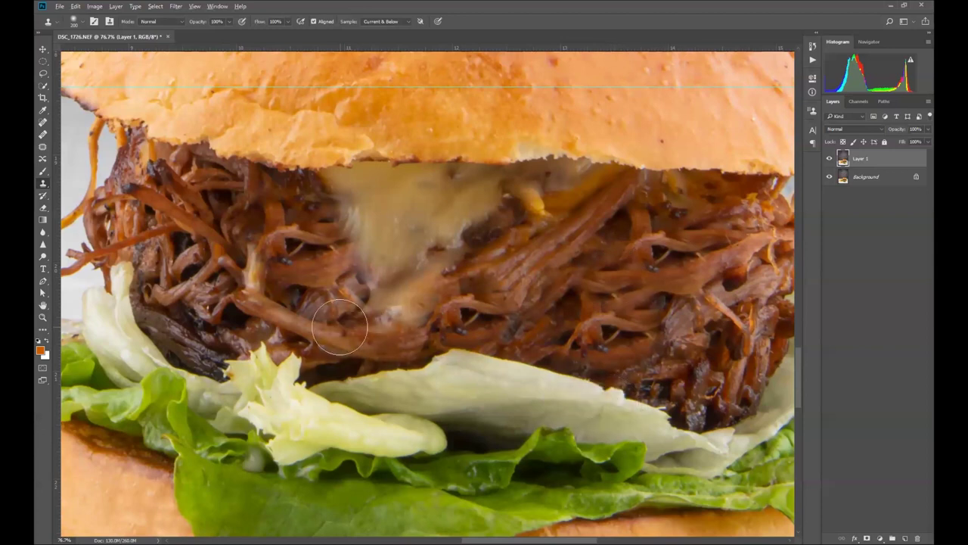
Clone melted cheese texture over the lower left edge of the cheese where it meets the meat
{"action": "left_click", "coordinate": [416, 205], "text": "alt"}
{"action": "mouse_move", "coordinate": [363, 272]}
{"action": "left_mouse_down"}
{"action": "mouse_move", "coordinate": [370, 289]}
{"action": "mouse_move", "coordinate": [314, 294]}
{"action": "mouse_move", "coordinate": [335, 269]}
{"action": "left_mouse_up"}
{"action": "scroll", "coordinate": [383, 260], "scroll_direction": "down", "scroll_amount": 5}
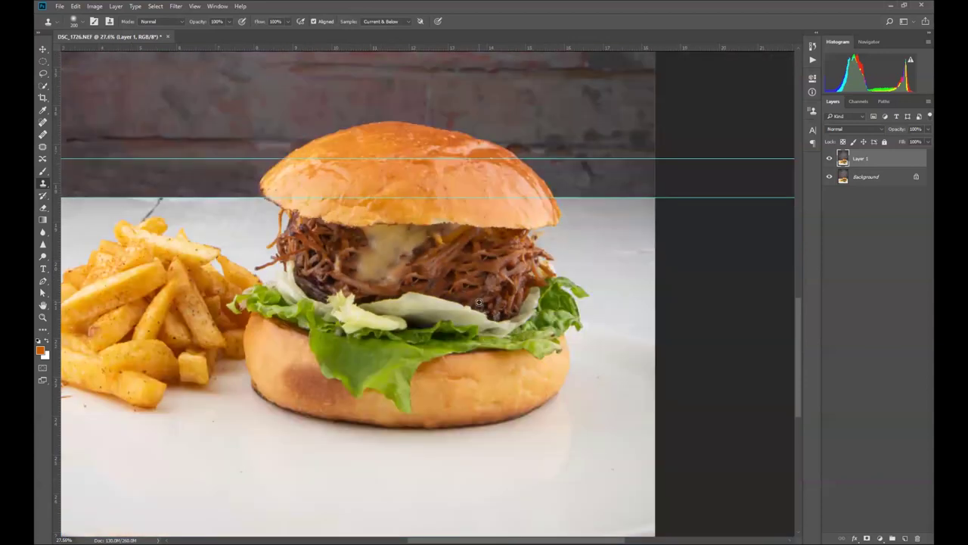
{"action": "scroll", "coordinate": [463, 247], "scroll_direction": "up", "scroll_amount": 1}
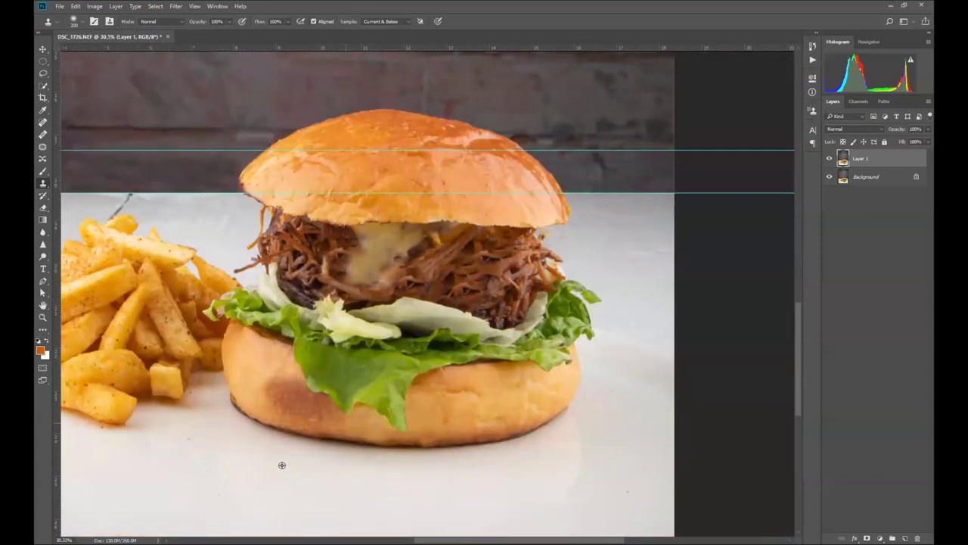
Make an elliptical selection around the brown patch on the bottom bun and feather it by 100 pixels
{"action": "scroll", "coordinate": [271, 471], "scroll_direction": "up", "scroll_amount": 3}
{"action": "mouse_move", "coordinate": [260, 323]}
{"action": "left_mouse_down"}
{"action": "mouse_move", "coordinate": [252, 346]}
{"action": "mouse_move", "coordinate": [330, 373]}
{"action": "left_mouse_up"}
{"action": "key", "text": "ctrl+z"}
{"action": "key", "text": "m"}
{"action": "left_click_drag", "start_coordinate": [304, 334], "coordinate": [369, 406]}
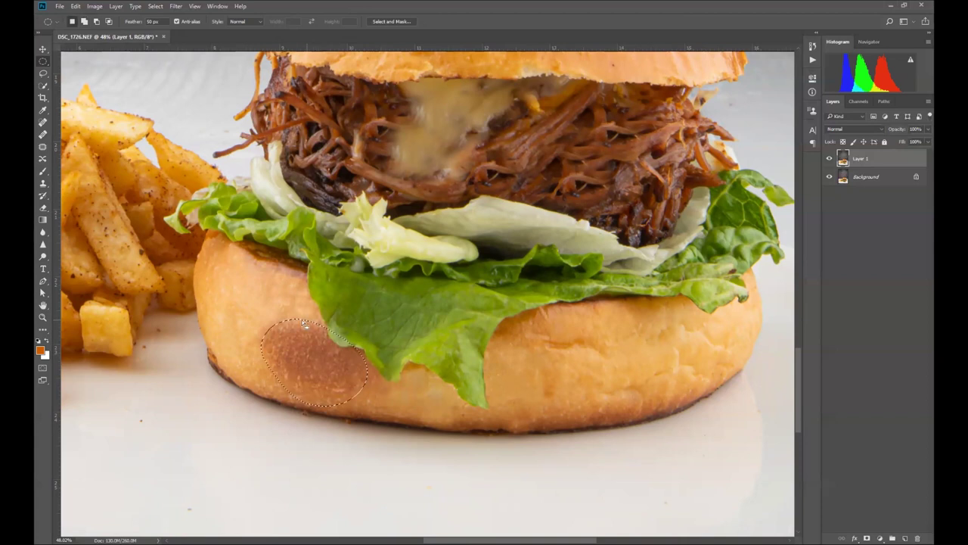
{"action": "left_click_drag", "start_coordinate": [260, 373], "coordinate": [254, 368]}
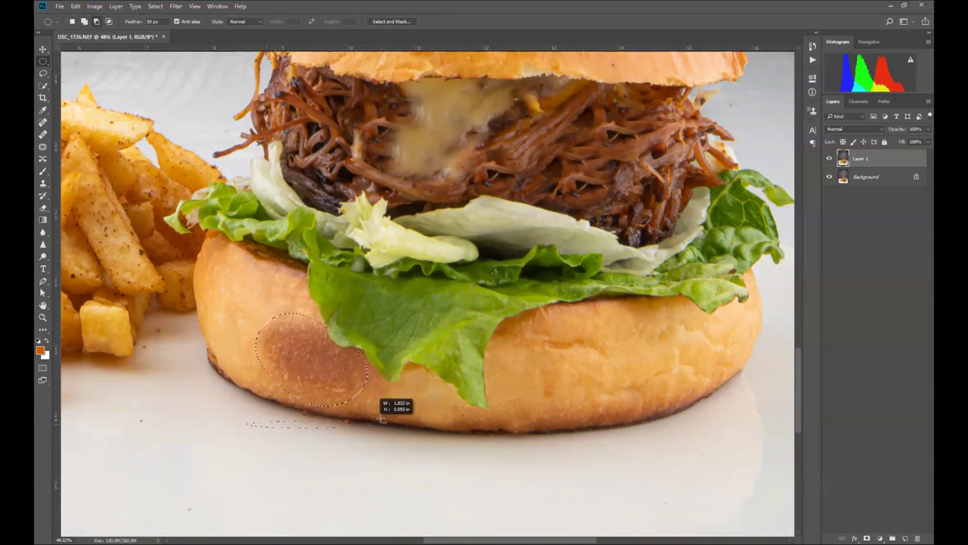
{"action": "right_click", "coordinate": [314, 364]}
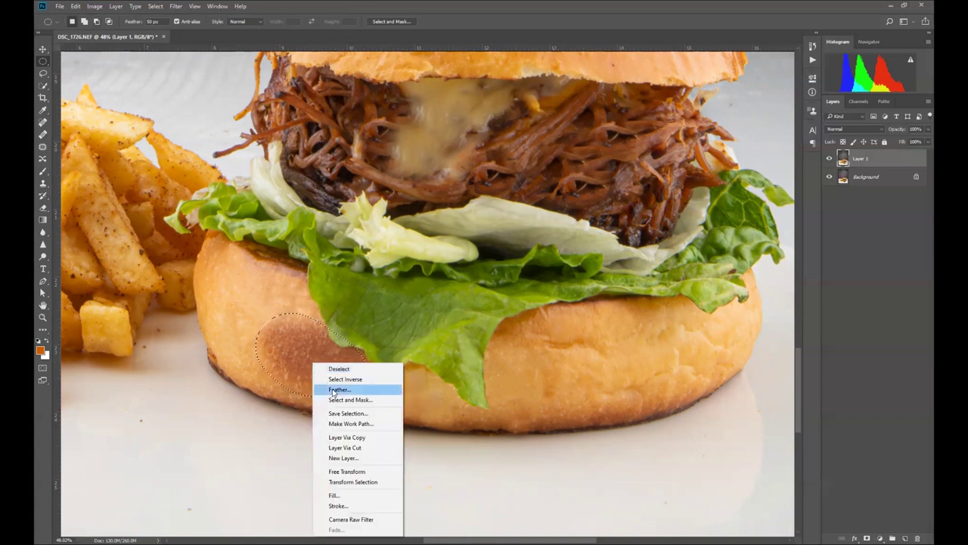
{"action": "left_click", "coordinate": [332, 389]}
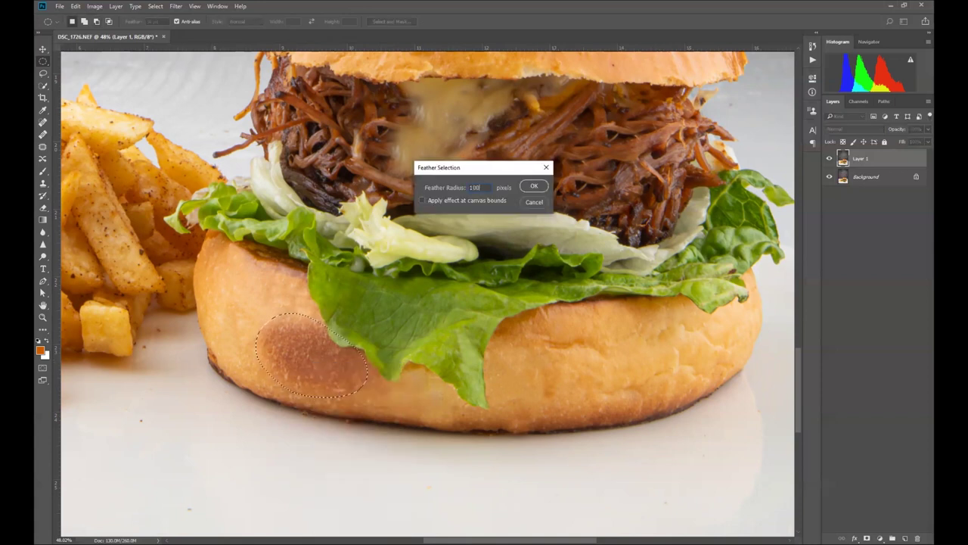
{"action": "key", "text": "Return"}
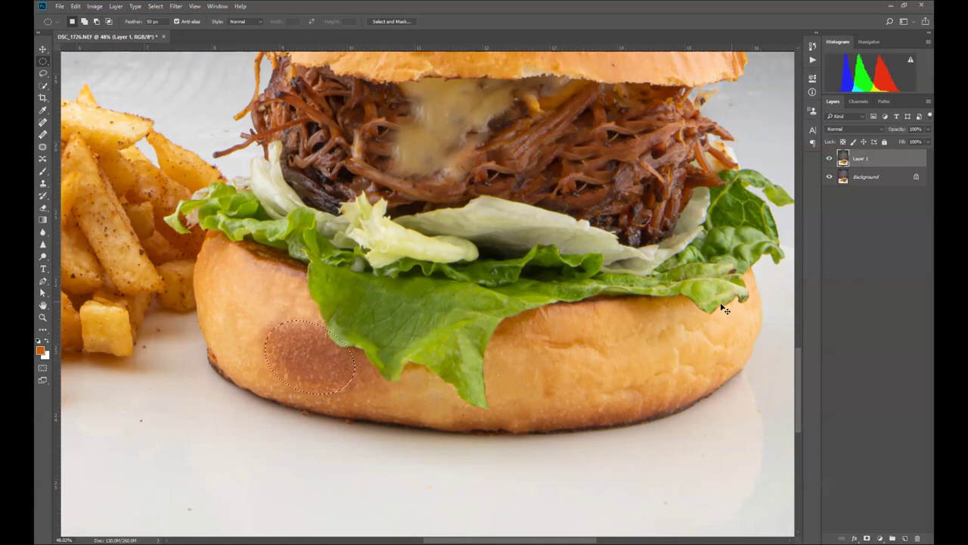
Brighten the selected brown patch with Curves, raising input 99 to output 157 and the black point to output 34
{"action": "key", "text": "ctrl+m"}
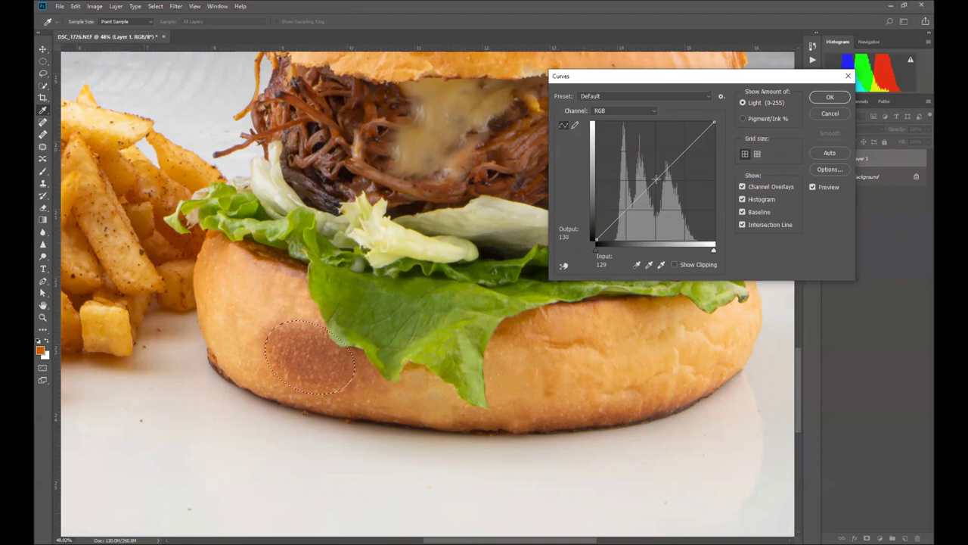
{"action": "left_click", "coordinate": [655, 178]}
{"action": "left_click_drag", "start_coordinate": [655, 178], "coordinate": [646, 170]}
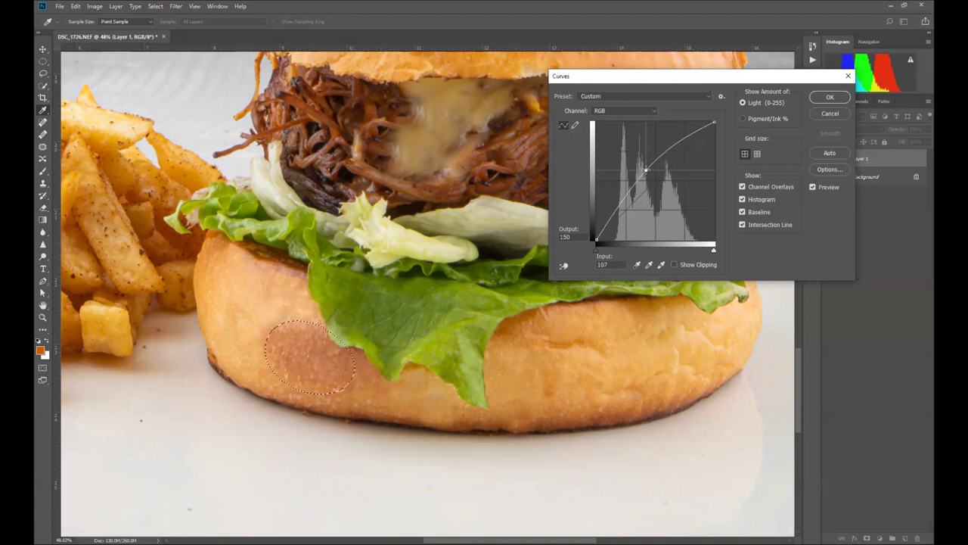
{"action": "left_click_drag", "start_coordinate": [646, 171], "coordinate": [642, 165]}
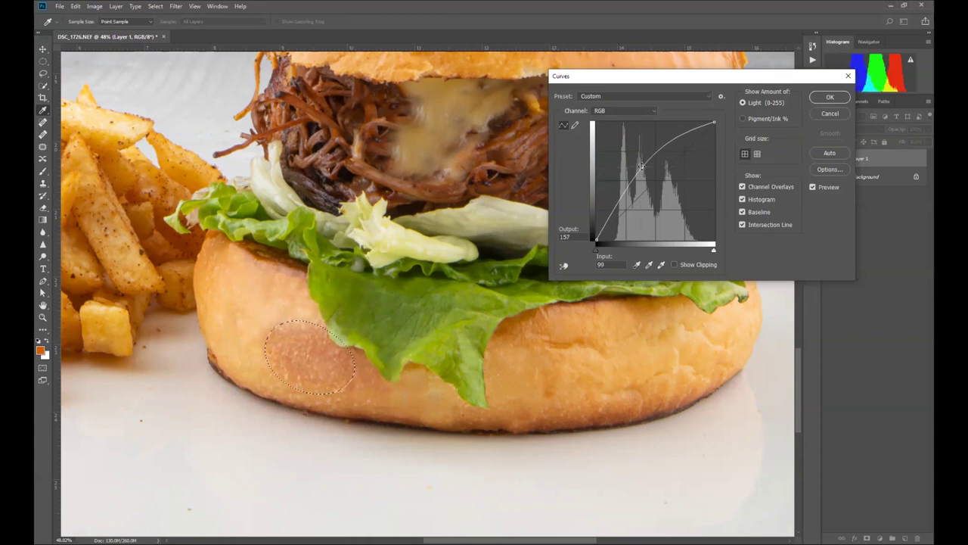
{"action": "left_click_drag", "start_coordinate": [597, 240], "coordinate": [595, 222]}
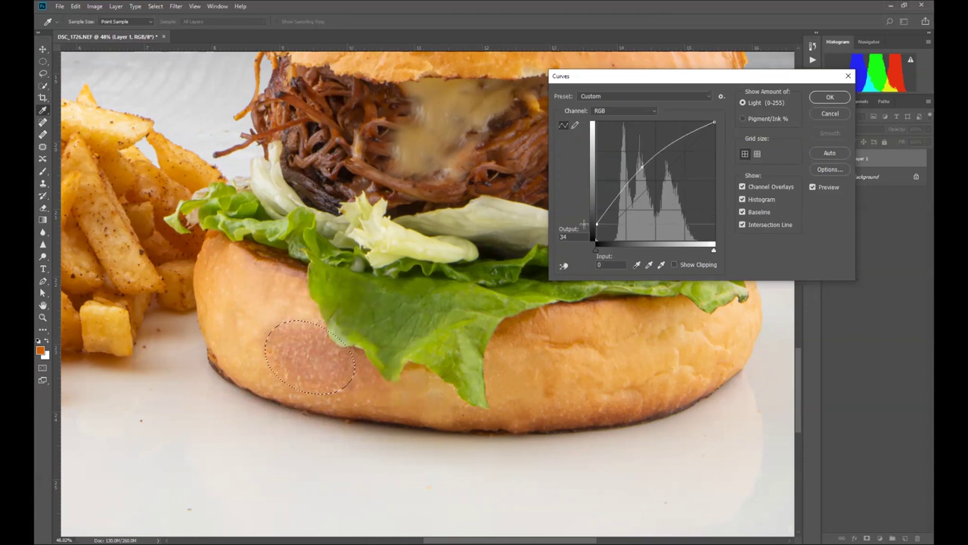
{"action": "key", "text": "Return"}
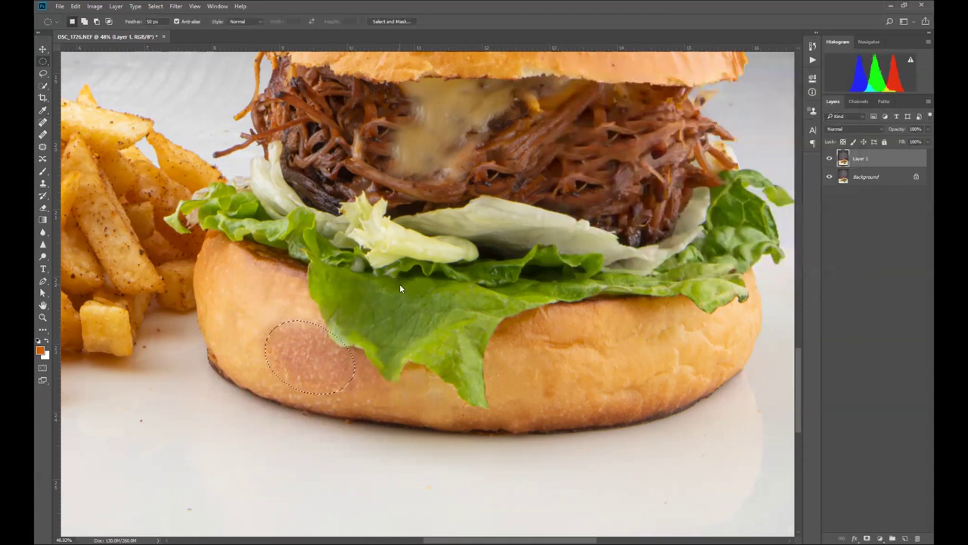
Apply Levels to the selected bun patch with input levels 14, 1.11 and 225
{"action": "key", "text": "ctrl+l"}
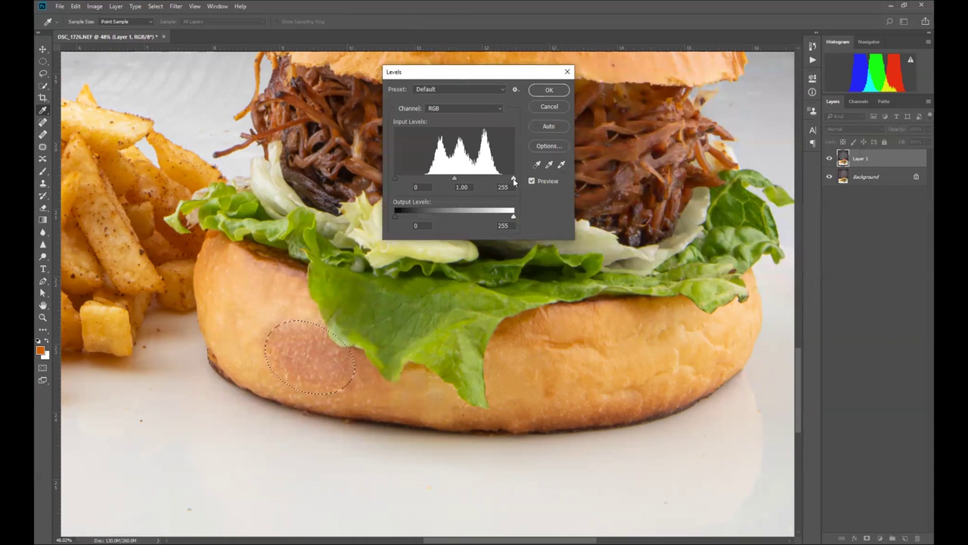
{"action": "mouse_move", "coordinate": [513, 181]}
{"action": "left_mouse_down"}
{"action": "mouse_move", "coordinate": [489, 184]}
{"action": "mouse_move", "coordinate": [499, 191]}
{"action": "left_mouse_up"}
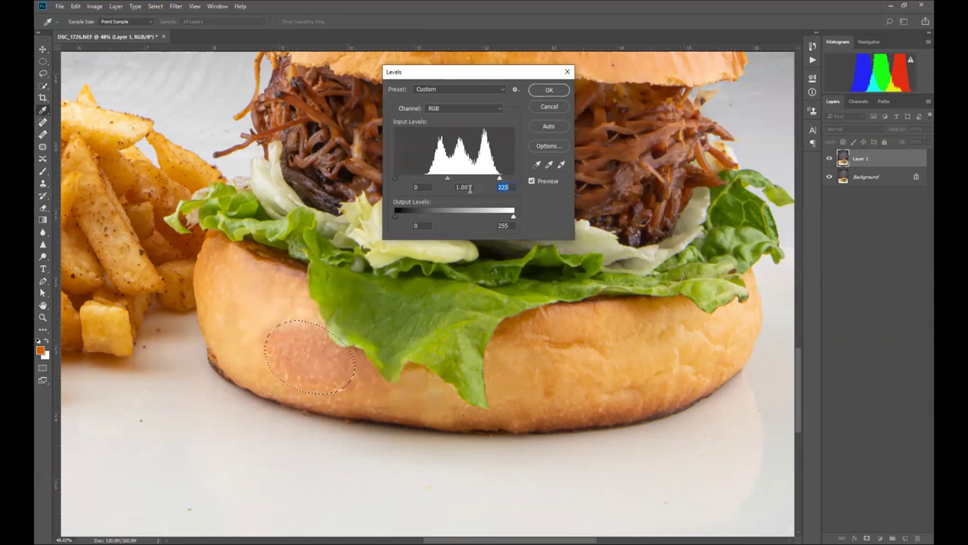
{"action": "mouse_move", "coordinate": [396, 182]}
{"action": "left_mouse_down"}
{"action": "mouse_move", "coordinate": [419, 185]}
{"action": "mouse_move", "coordinate": [401, 197]}
{"action": "left_mouse_up"}
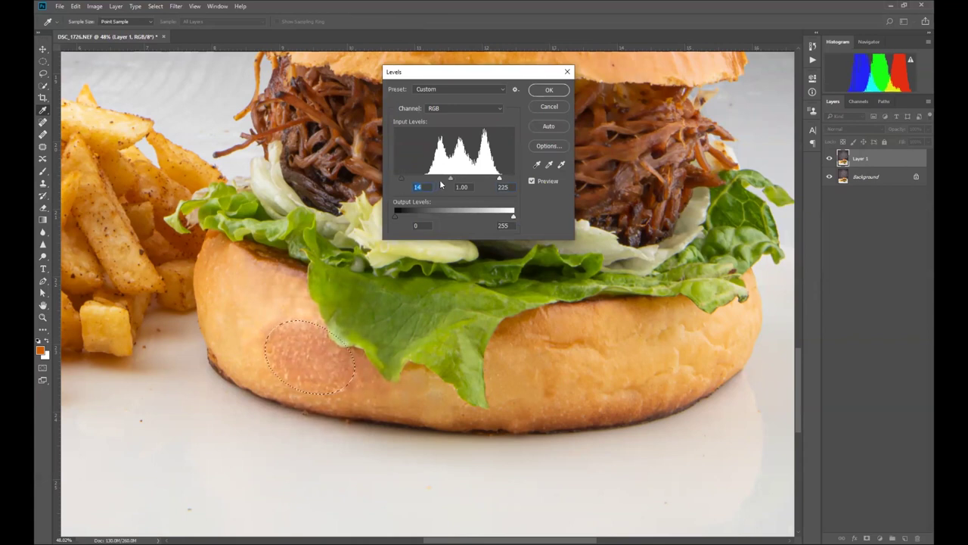
{"action": "mouse_move", "coordinate": [452, 180]}
{"action": "left_mouse_down"}
{"action": "mouse_move", "coordinate": [461, 181]}
{"action": "mouse_move", "coordinate": [447, 184]}
{"action": "left_mouse_up"}
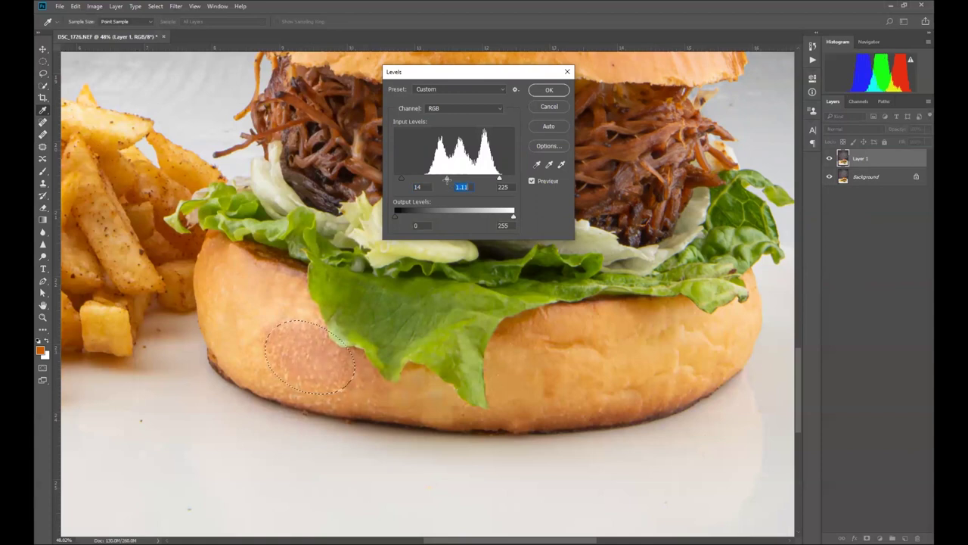
{"action": "key", "text": "Return"}
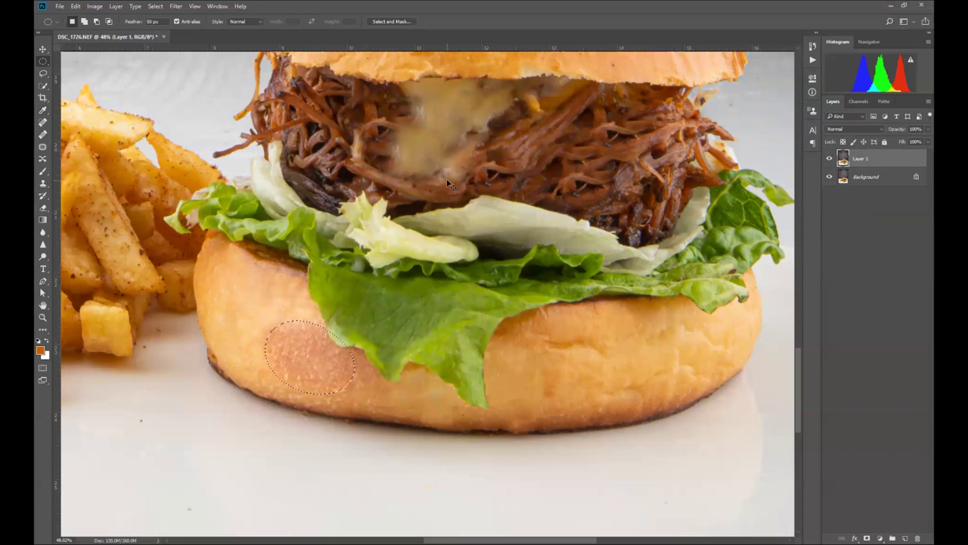
Shift the selected patch's midtones toward yellow and cyan with Color Balance
{"action": "key", "text": "ctrl+b"}
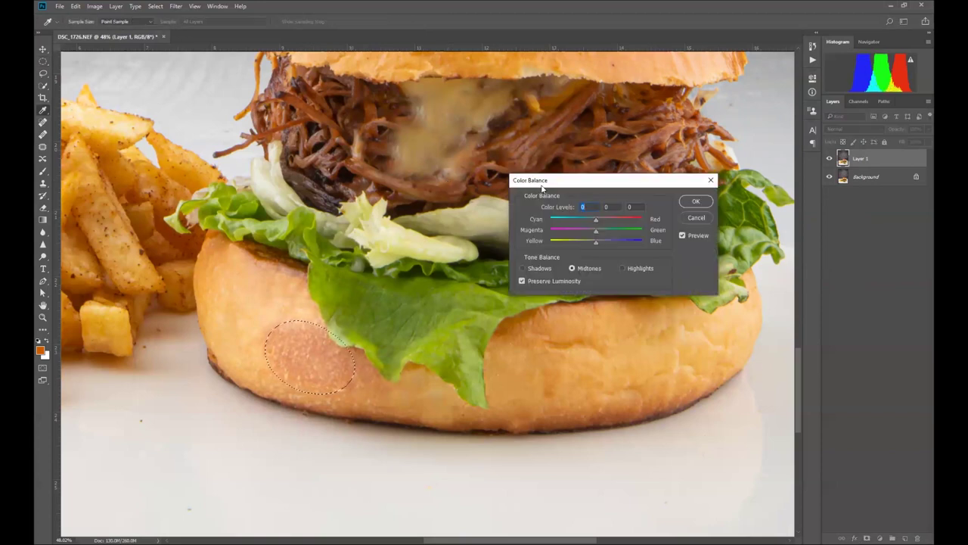
{"action": "left_click_drag", "start_coordinate": [542, 186], "coordinate": [435, 194]}
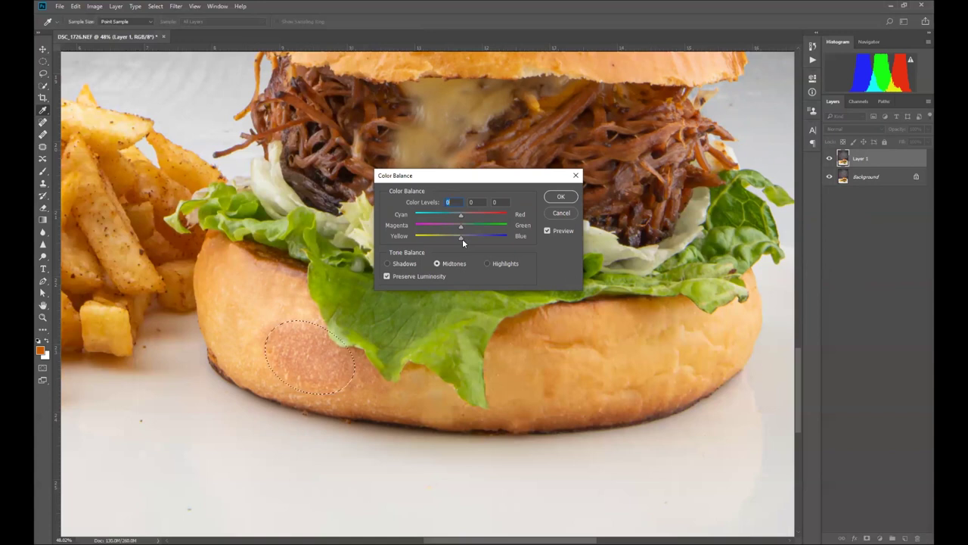
{"action": "left_click_drag", "start_coordinate": [459, 240], "coordinate": [453, 217]}
{"action": "left_click_drag", "start_coordinate": [452, 216], "coordinate": [453, 217]}
Adjust the patch's shadows and highlights in Color Balance to match the surrounding bun, compare with the preview off, and apply
{"action": "left_click", "coordinate": [401, 263]}
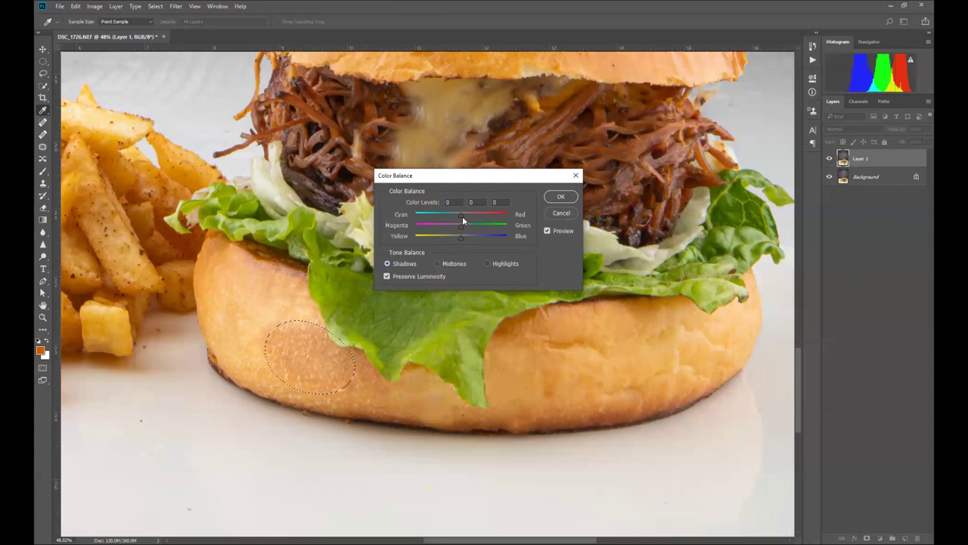
{"action": "mouse_move", "coordinate": [450, 217]}
{"action": "left_mouse_down"}
{"action": "mouse_move", "coordinate": [446, 242]}
{"action": "mouse_move", "coordinate": [459, 241]}
{"action": "mouse_move", "coordinate": [464, 218]}
{"action": "left_mouse_up"}
{"action": "left_click", "coordinate": [487, 264]}
{"action": "left_click_drag", "start_coordinate": [452, 219], "coordinate": [459, 224]}
{"action": "left_click_drag", "start_coordinate": [459, 228], "coordinate": [457, 234]}
{"action": "left_click_drag", "start_coordinate": [452, 236], "coordinate": [455, 240]}
{"action": "left_click", "coordinate": [548, 232]}
{"action": "left_click", "coordinate": [549, 232]}
{"action": "key", "text": "Return"}
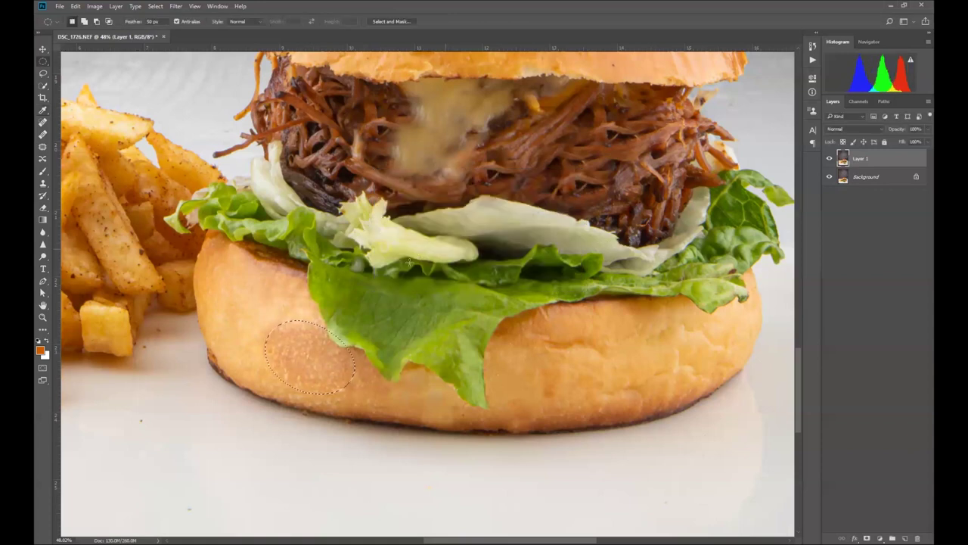
Slightly brighten the selected brown patch on the bottom bun with Curves, apply the change and remove the selection
{"action": "key", "text": "ctrl+d"}
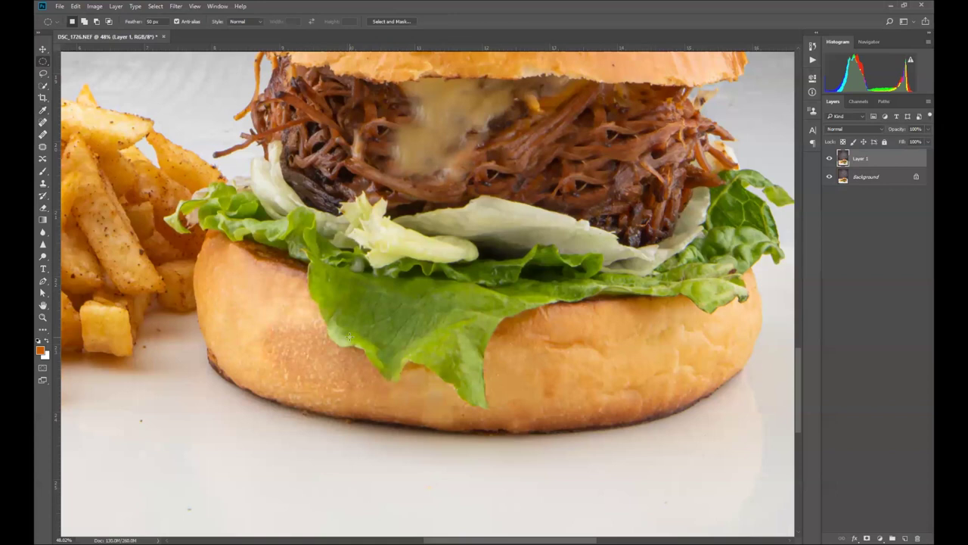
{"action": "key", "text": "ctrl+z"}
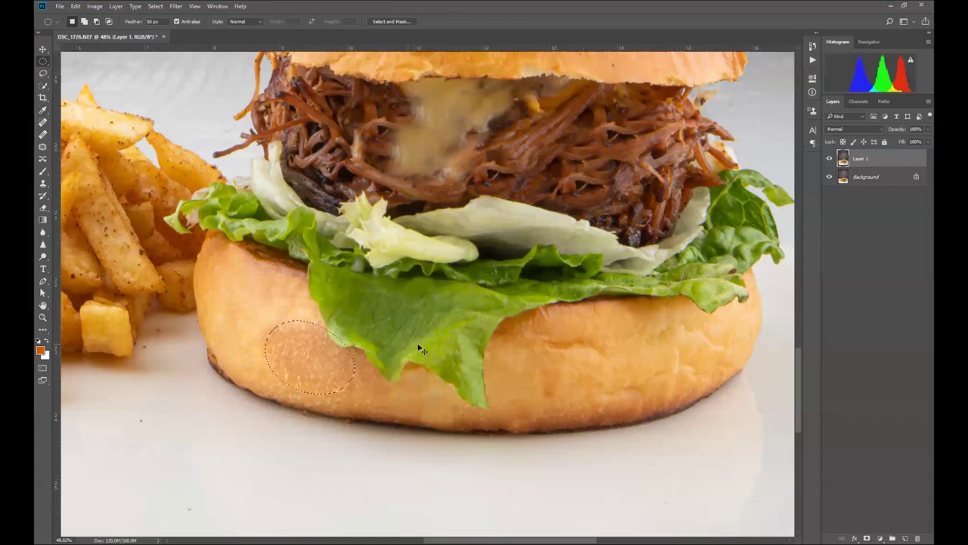
{"action": "key", "text": "ctrl+m"}
{"action": "left_click_drag", "start_coordinate": [654, 179], "coordinate": [654, 176]}
{"action": "left_click_drag", "start_coordinate": [653, 176], "coordinate": [649, 174]}
{"action": "key", "text": "Return"}
{"action": "key", "text": "ctrl+d"}
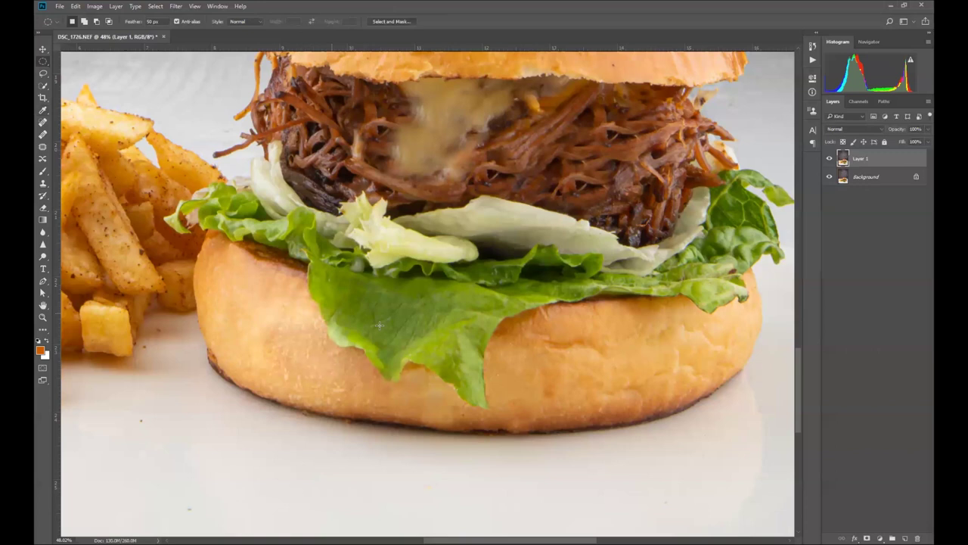
Use the Patch tool to replace two rough areas on the bottom bun's left side with smoother bun texture sampled up and to their left
{"action": "scroll", "coordinate": [285, 344], "scroll_direction": "up", "scroll_amount": 3}
{"action": "scroll", "coordinate": [285, 344], "scroll_direction": "down", "scroll_amount": 2}
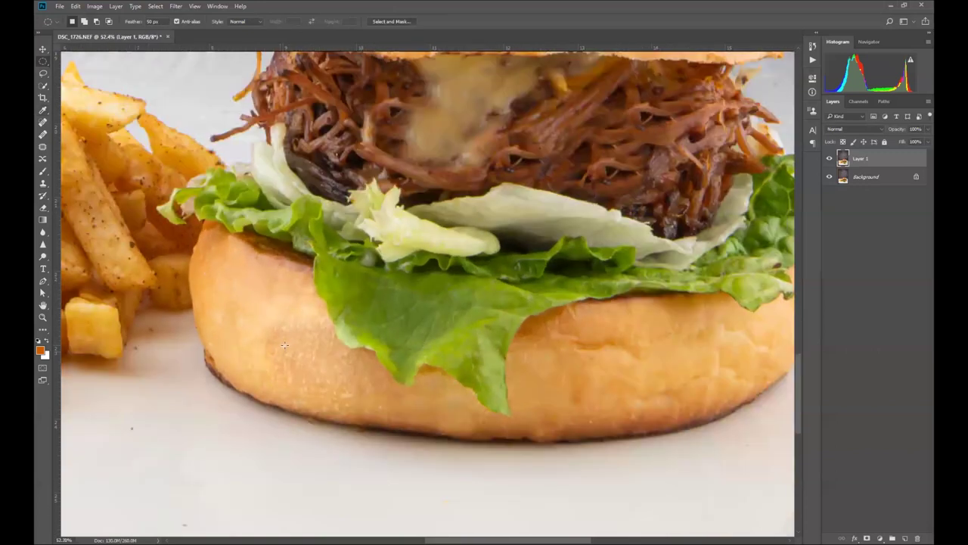
{"action": "key", "text": "j"}
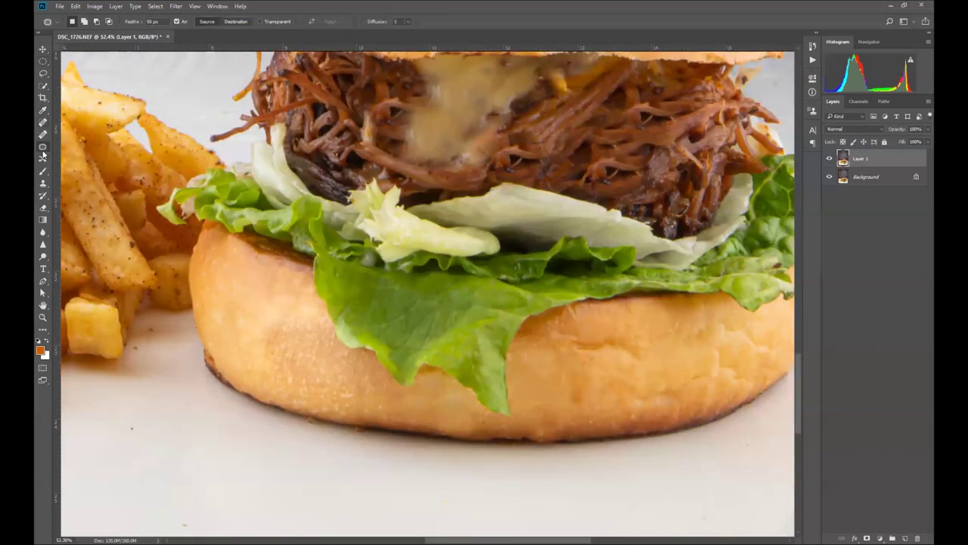
{"action": "mouse_move", "coordinate": [292, 360]}
{"action": "left_mouse_down"}
{"action": "mouse_move", "coordinate": [269, 366]}
{"action": "mouse_move", "coordinate": [259, 329]}
{"action": "mouse_move", "coordinate": [292, 308]}
{"action": "mouse_move", "coordinate": [304, 315]}
{"action": "mouse_move", "coordinate": [307, 334]}
{"action": "mouse_move", "coordinate": [284, 347]}
{"action": "mouse_move", "coordinate": [262, 304]}
{"action": "left_mouse_up"}
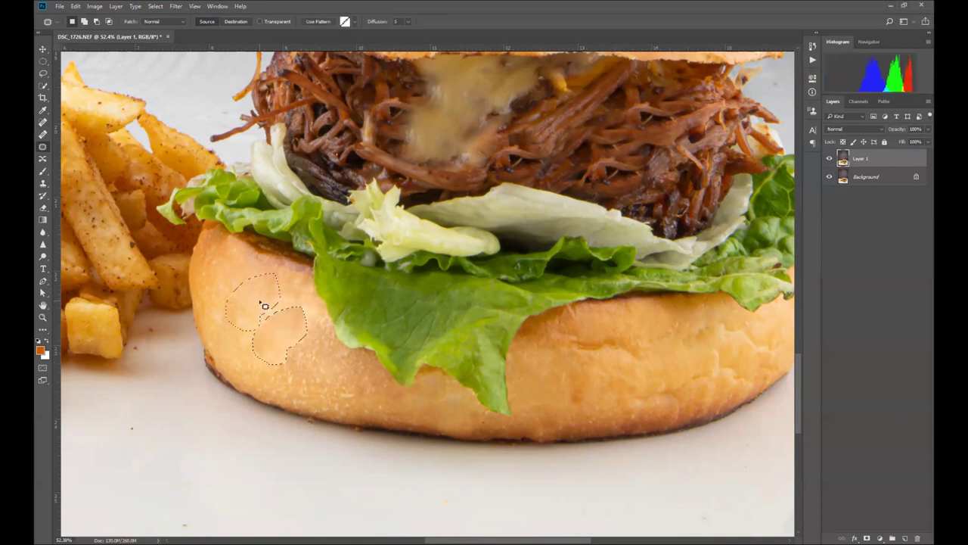
{"action": "key", "text": "ctrl+d"}
{"action": "mouse_move", "coordinate": [318, 364]}
{"action": "left_mouse_down"}
{"action": "mouse_move", "coordinate": [289, 380]}
{"action": "mouse_move", "coordinate": [297, 341]}
{"action": "mouse_move", "coordinate": [321, 329]}
{"action": "mouse_move", "coordinate": [270, 331]}
{"action": "left_mouse_up"}
{"action": "key", "text": "ctrl+d"}
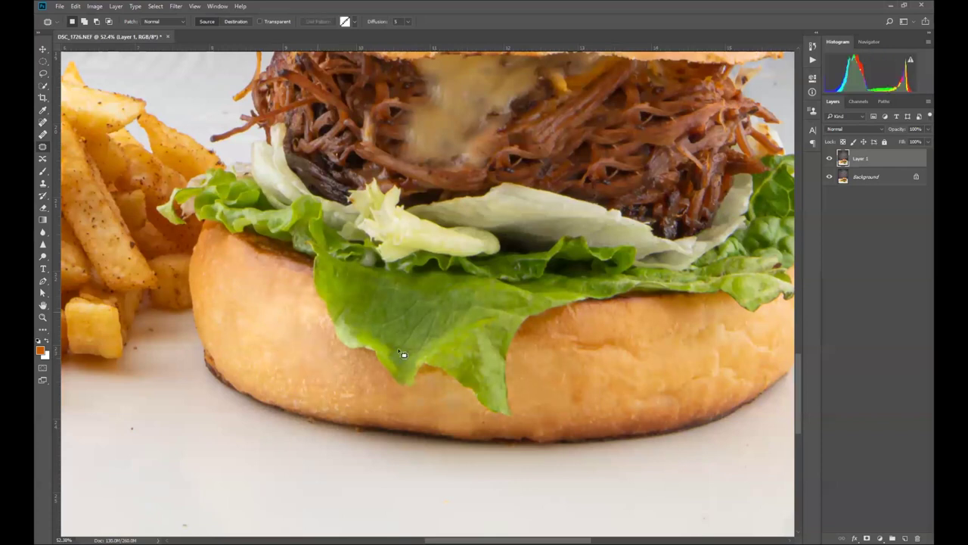
{"action": "scroll", "coordinate": [402, 357], "scroll_direction": "down", "scroll_amount": 6}
{"action": "scroll", "coordinate": [335, 361], "scroll_direction": "up", "scroll_amount": 7}
{"action": "left_click_drag", "start_coordinate": [437, 347], "coordinate": [447, 346]}
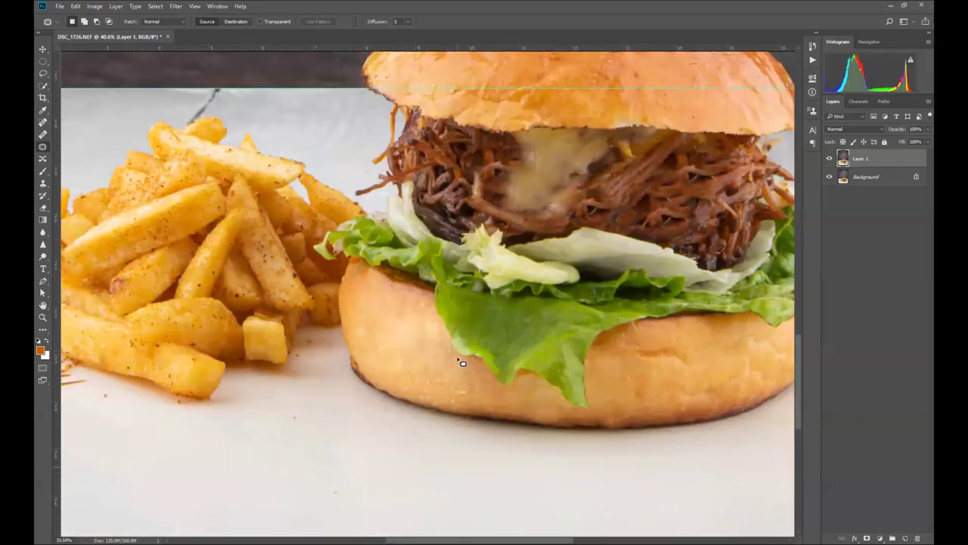
{"action": "scroll", "coordinate": [572, 367], "scroll_direction": "down", "scroll_amount": 3}
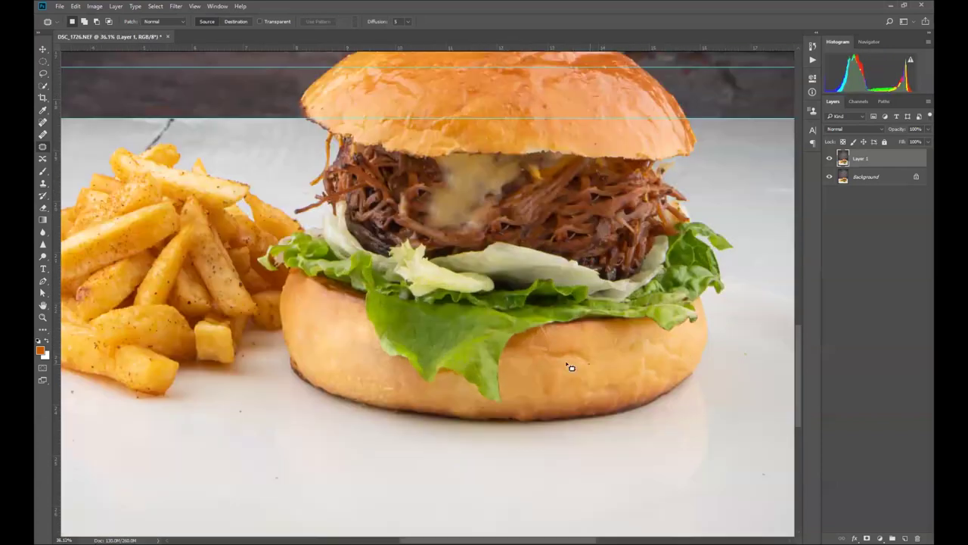
{"action": "scroll", "coordinate": [597, 200], "scroll_direction": "up", "scroll_amount": 2}
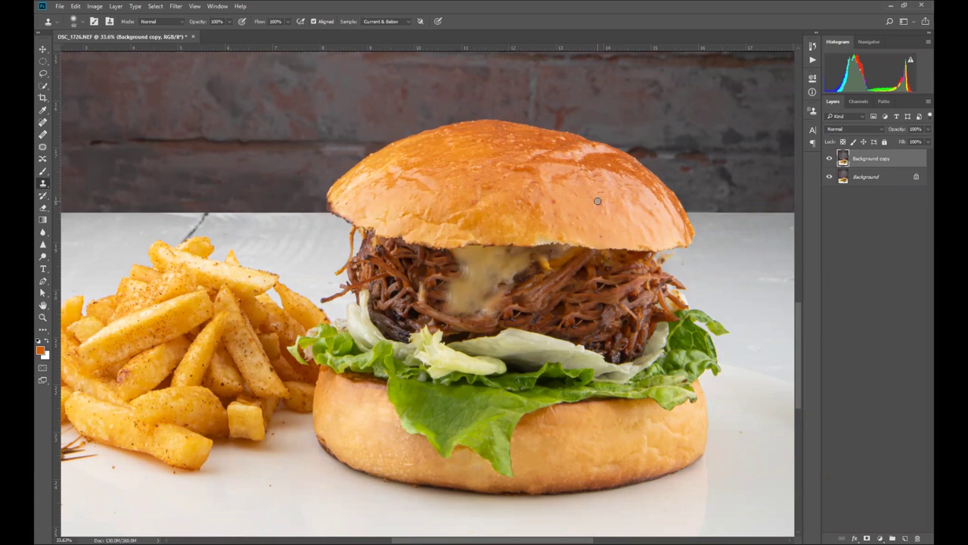
Show the guides and open the Liquify filter on the Background copy layer
{"action": "key", "text": "v"}
{"action": "key", "text": "ctrl+semicolon"}
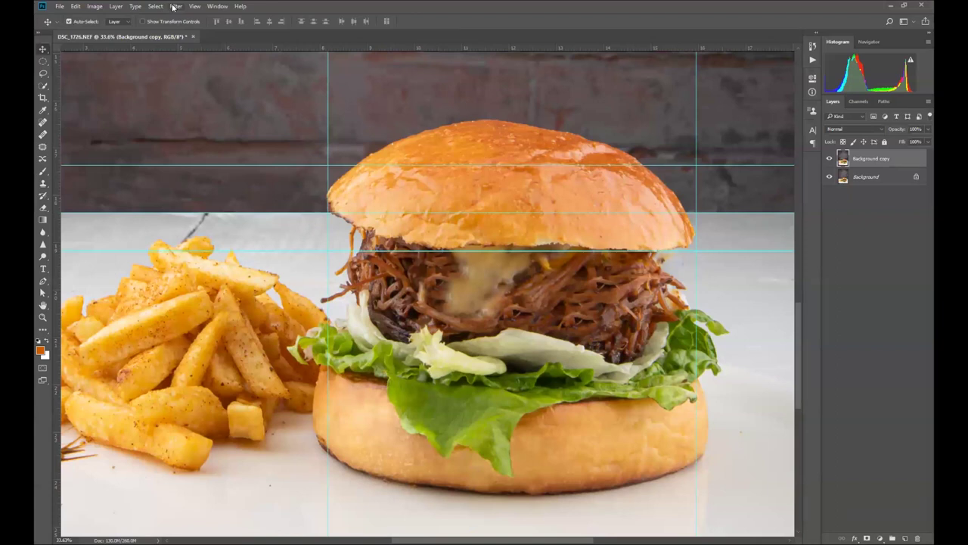
{"action": "left_click", "coordinate": [175, 6]}
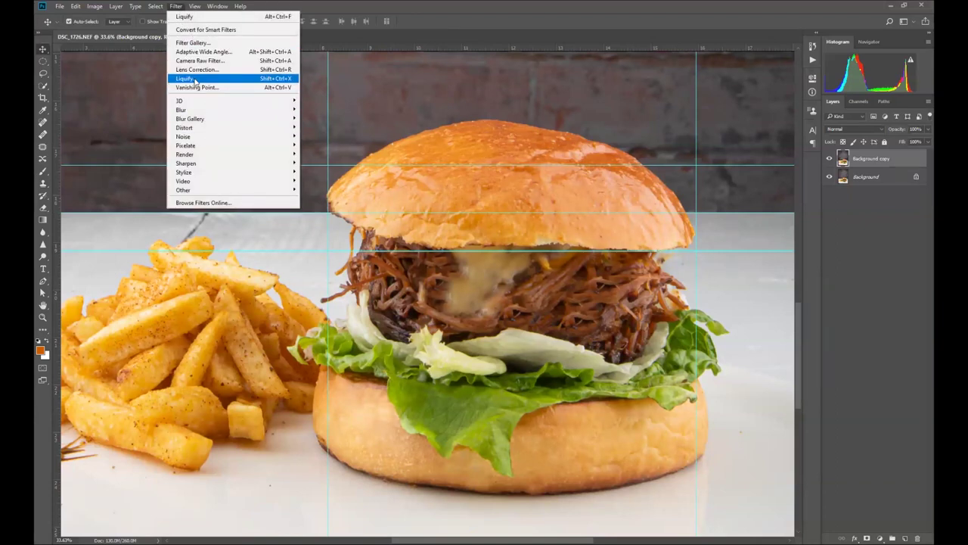
{"action": "left_click", "coordinate": [185, 78]}
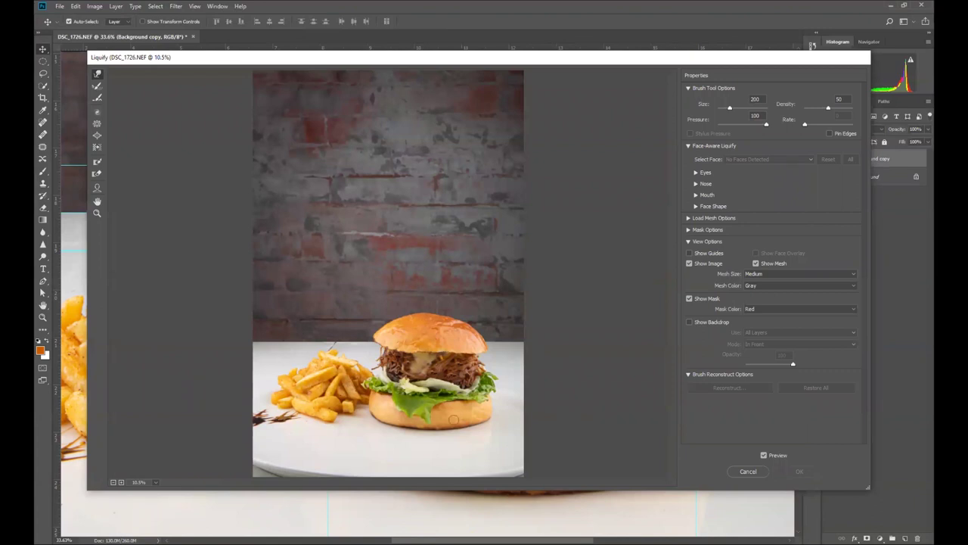
Warp the raised middle of the top bun's lower edge downward with the Forward Warp tool at brush size 300
{"action": "scroll", "coordinate": [453, 418], "scroll_direction": "up", "scroll_amount": 4}
{"action": "scroll", "coordinate": [436, 288], "scroll_direction": "down", "scroll_amount": 1}
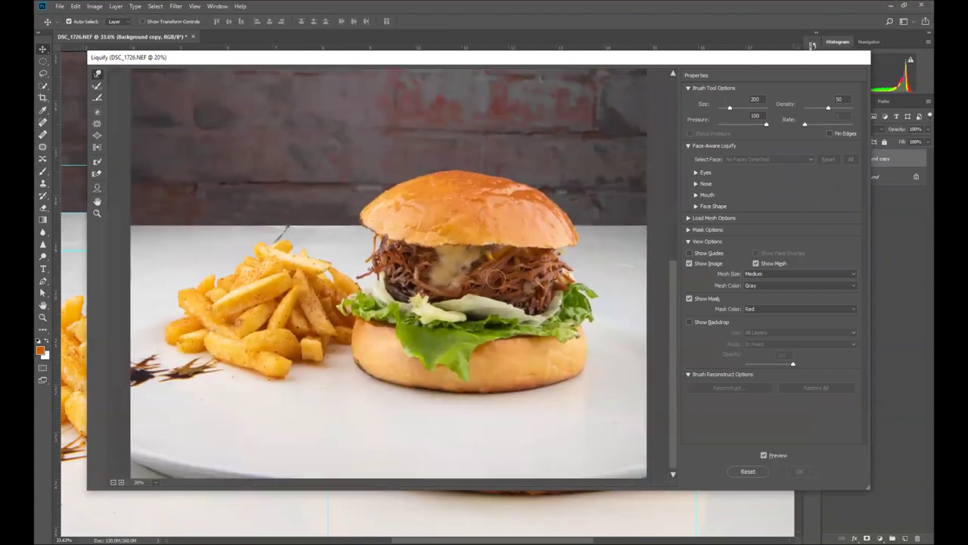
{"action": "scroll", "coordinate": [496, 279], "scroll_direction": "up", "scroll_amount": 4}
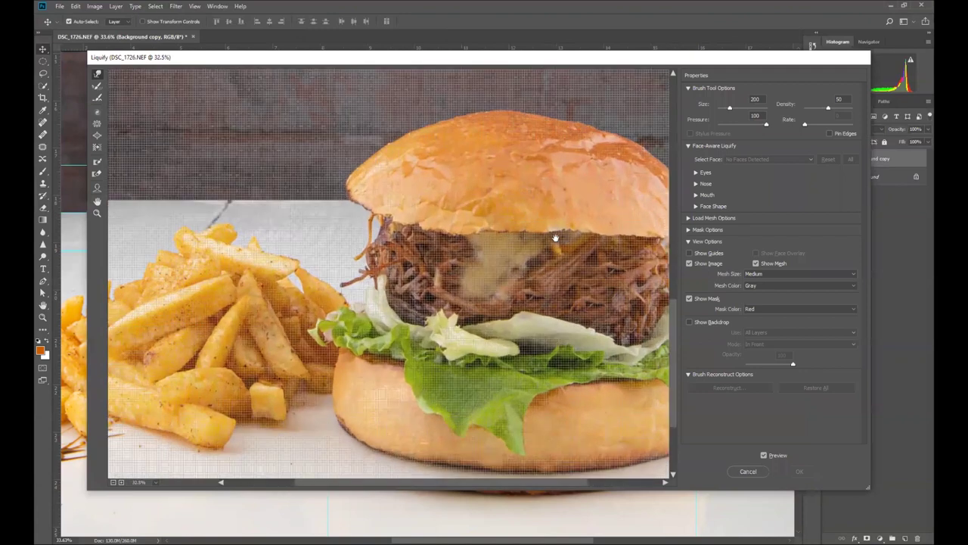
{"action": "scroll", "coordinate": [556, 239], "scroll_direction": "up", "scroll_amount": 4}
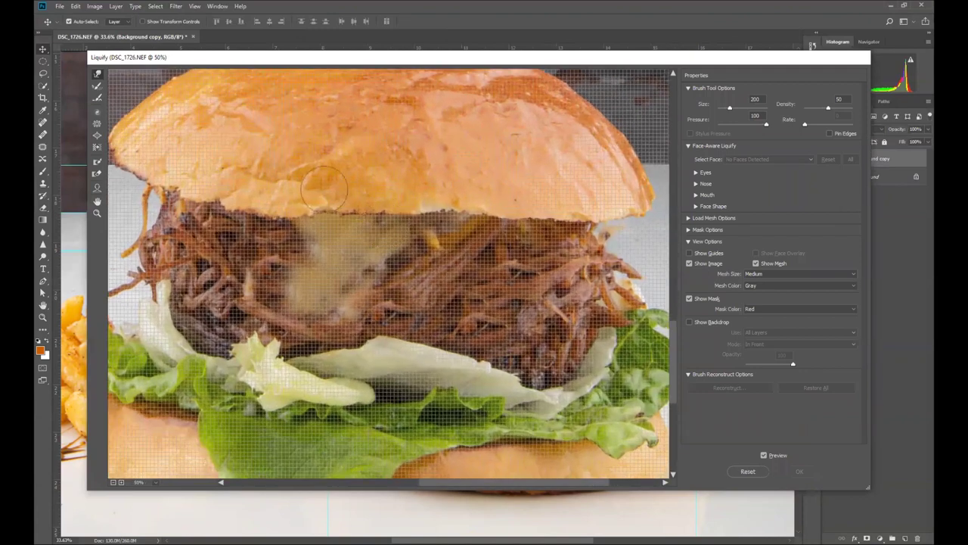
{"action": "scroll", "coordinate": [323, 189], "scroll_direction": "down", "scroll_amount": 3}
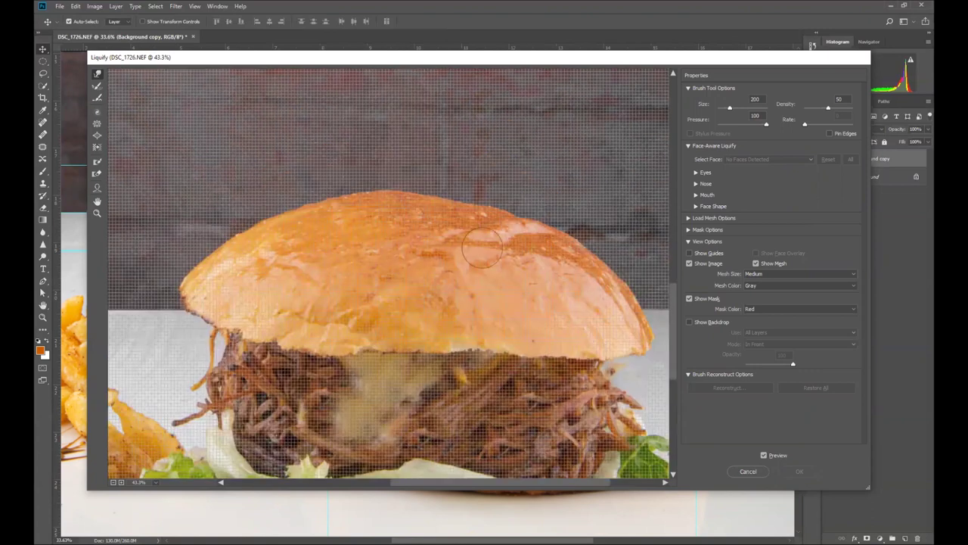
{"action": "scroll", "coordinate": [497, 346], "scroll_direction": "up", "scroll_amount": 2}
{"action": "left_click_drag", "start_coordinate": [477, 385], "coordinate": [443, 281]}
{"action": "scroll", "coordinate": [443, 282], "scroll_direction": "down", "scroll_amount": 1}
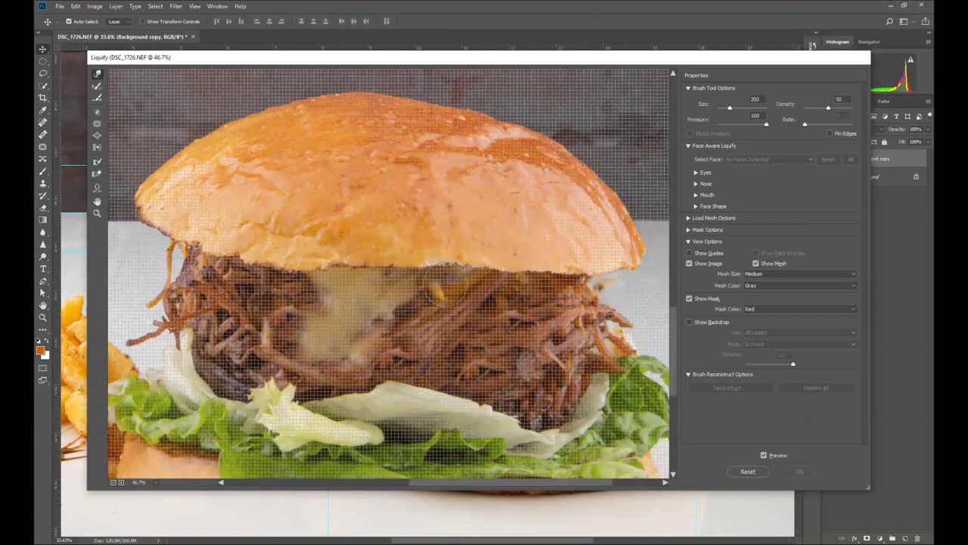
{"action": "scroll", "coordinate": [469, 214], "scroll_direction": "down", "scroll_amount": 1}
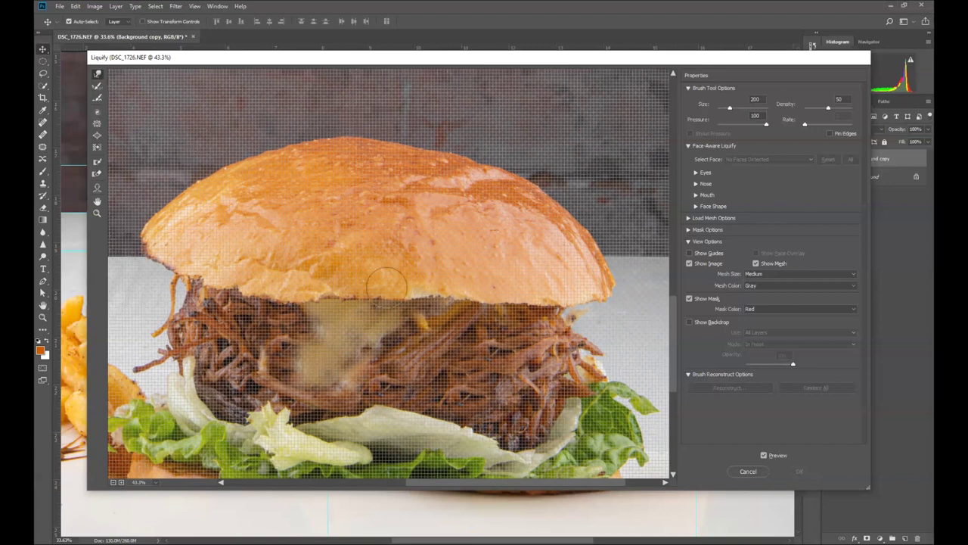
{"action": "key", "text": "bracketright"}
{"action": "key", "text": "bracketright"}
{"action": "mouse_move", "coordinate": [433, 289]}
{"action": "left_mouse_down"}
{"action": "mouse_move", "coordinate": [446, 296]}
{"action": "mouse_move", "coordinate": [465, 288]}
{"action": "left_mouse_up"}
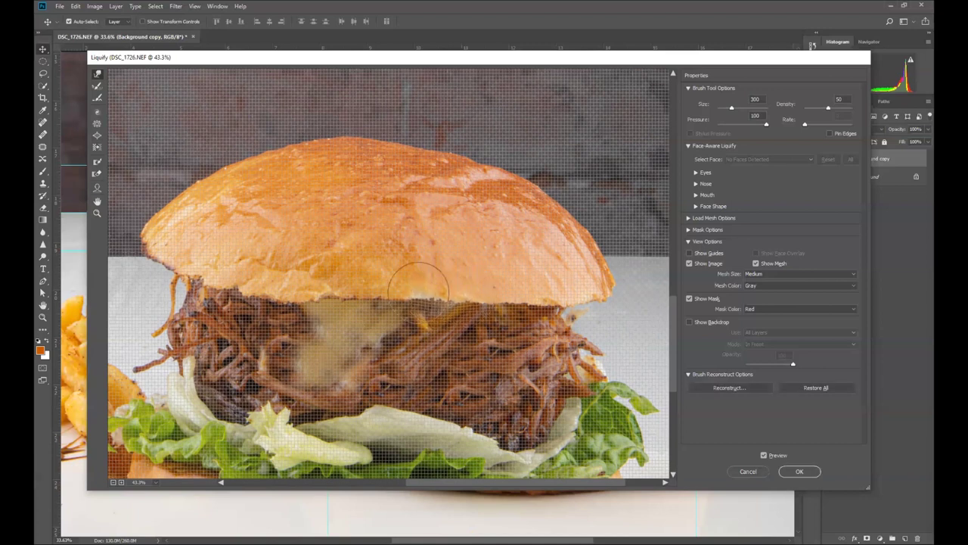
{"action": "mouse_move", "coordinate": [518, 301]}
{"action": "left_mouse_down"}
{"action": "mouse_move", "coordinate": [438, 302]}
{"action": "mouse_move", "coordinate": [414, 283]}
{"action": "mouse_move", "coordinate": [418, 298]}
{"action": "mouse_move", "coordinate": [382, 294]}
{"action": "mouse_move", "coordinate": [358, 304]}
{"action": "left_mouse_up"}
Even out the centre and right part of the top bun's lower edge, varying the warp brush between sizes 150 and 300
{"action": "key", "text": "["}
{"action": "key", "text": "["}
{"action": "key", "text": "["}
{"action": "key", "text": "["}
{"action": "key", "text": "["}
{"action": "key", "text": "bracketright"}
{"action": "key", "text": "bracketright"}
{"action": "key", "text": "bracketright"}
{"action": "key", "text": "bracketright"}
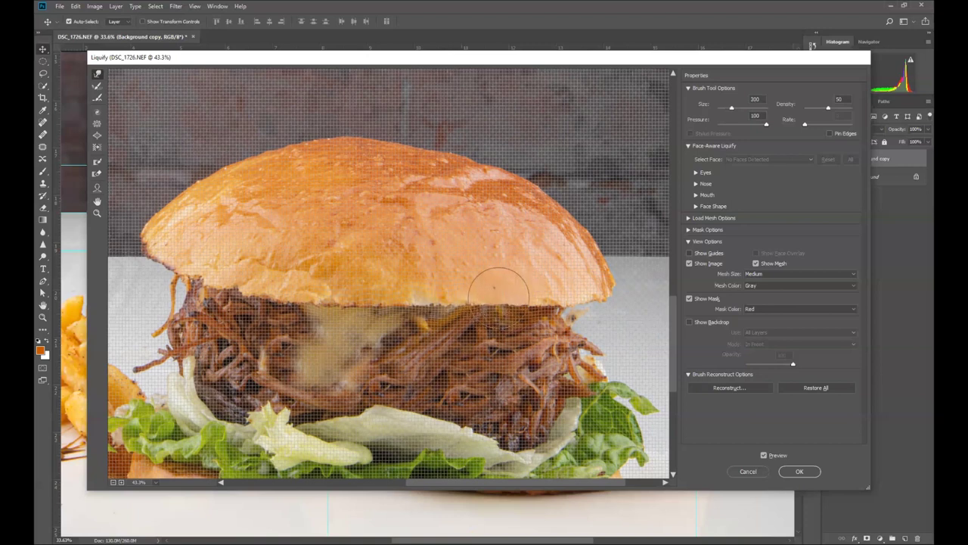
{"action": "key", "text": "bracketright"}
{"action": "key", "text": "bracketleft"}
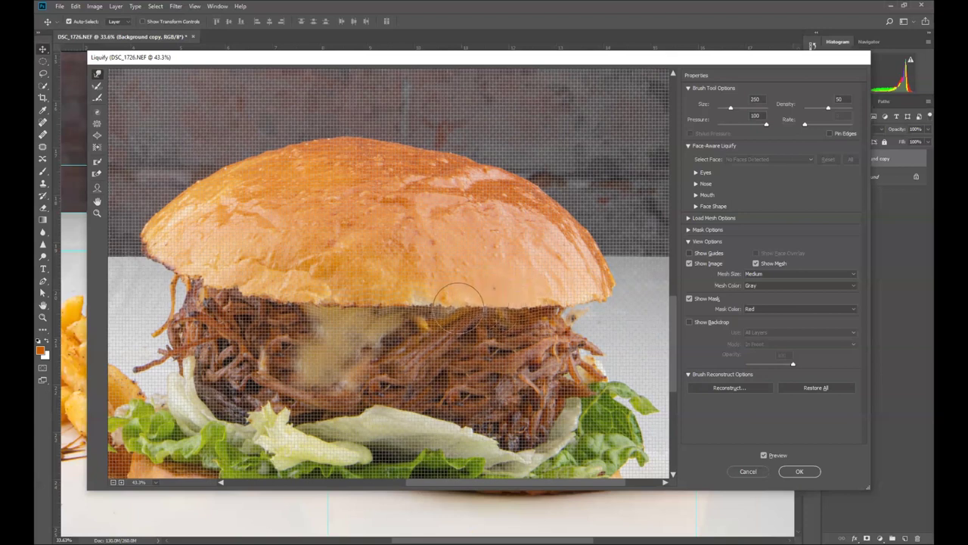
{"action": "key", "text": "bracketleft"}
{"action": "key", "text": "bracketleft"}
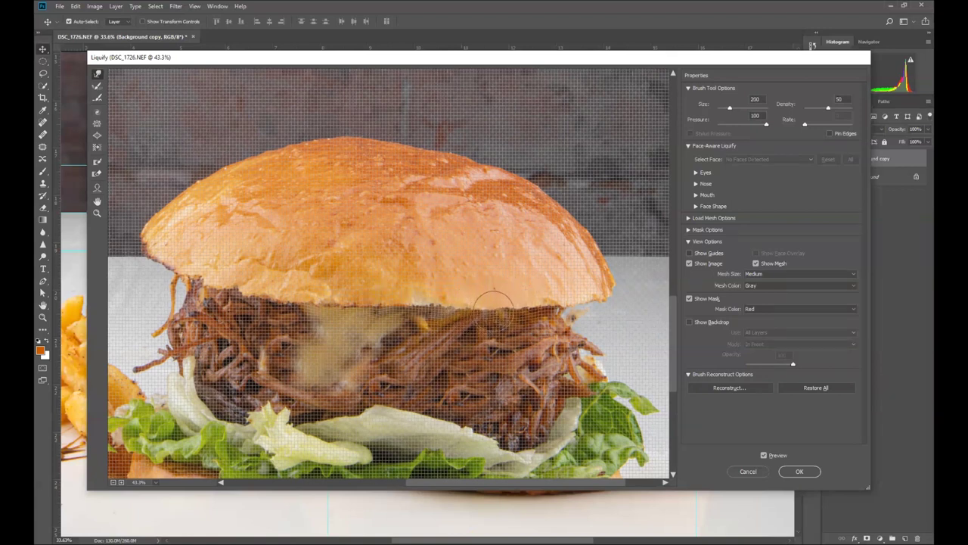
{"action": "key", "text": "bracketright"}
{"action": "key", "text": "bracketleft"}
{"action": "key", "text": "bracketleft"}
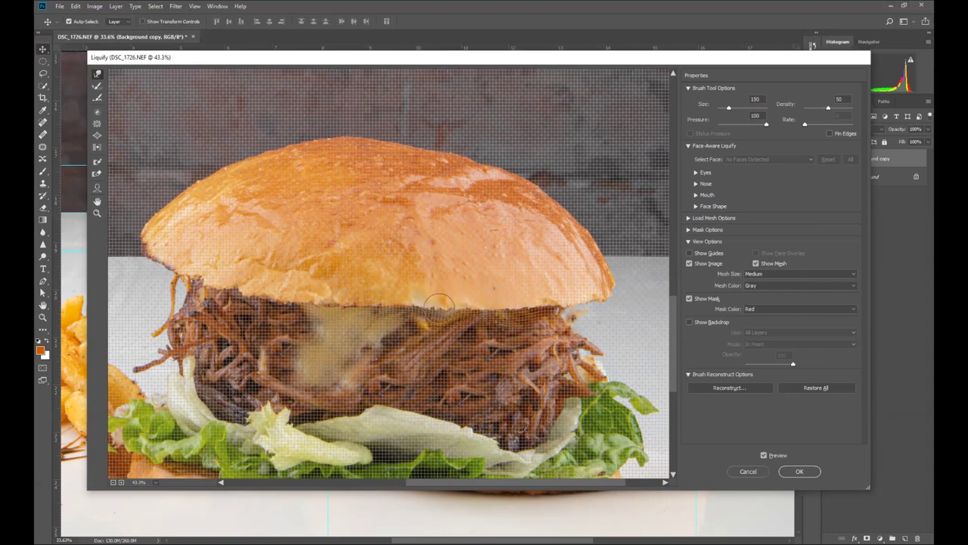
Push the centre-left part of the top bun's lower edge down over the meat with warp brush sizes 400 and 300
{"action": "key", "text": "bracketright"}
{"action": "key", "text": "bracketright"}
{"action": "key", "text": "bracketright"}
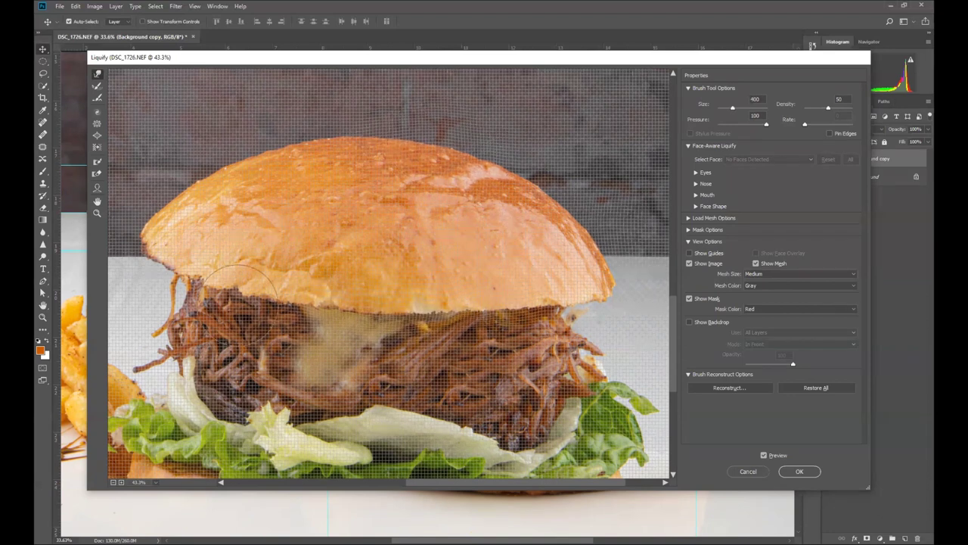
{"action": "key", "text": "bracketright"}
{"action": "key", "text": "bracketleft"}
{"action": "key", "text": "bracketleft"}
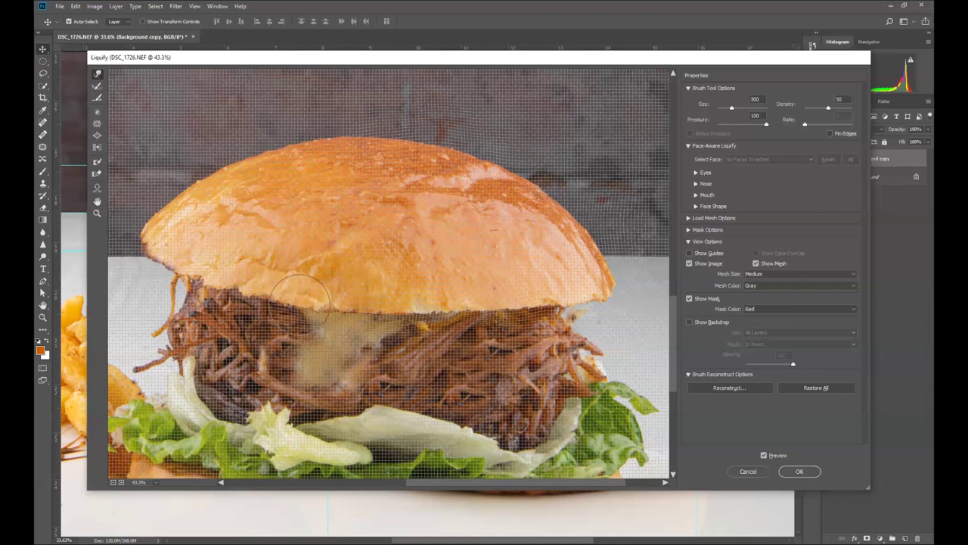
{"action": "left_click_drag", "start_coordinate": [263, 294], "coordinate": [321, 306]}
Pull the left part of the top bun's lower edge down with brush size 200, refine the edge at 400, and apply Liquify
{"action": "key", "text": "bracketright"}
{"action": "key", "text": "bracketright"}
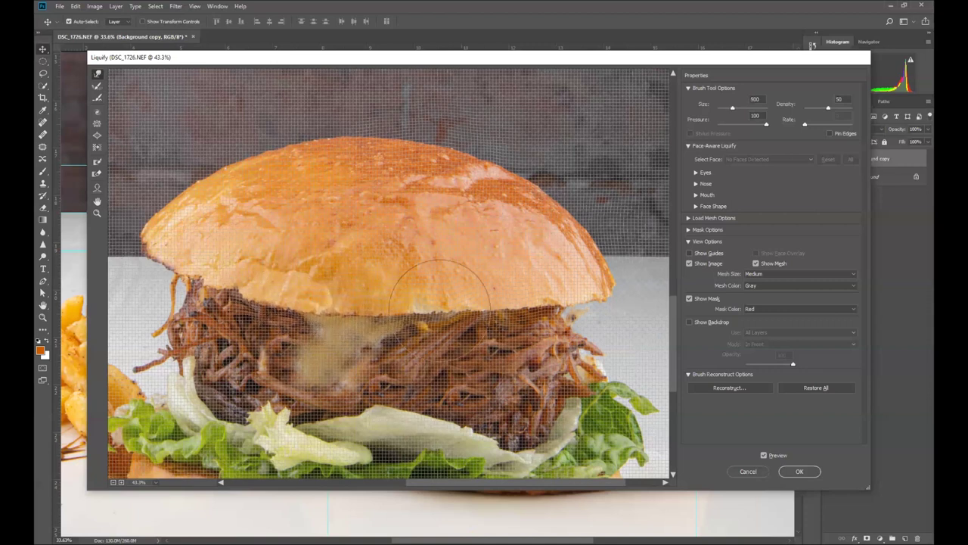
{"action": "key", "text": "bracketleft"}
{"action": "key", "text": "bracketleft"}
{"action": "key", "text": "bracketleft"}
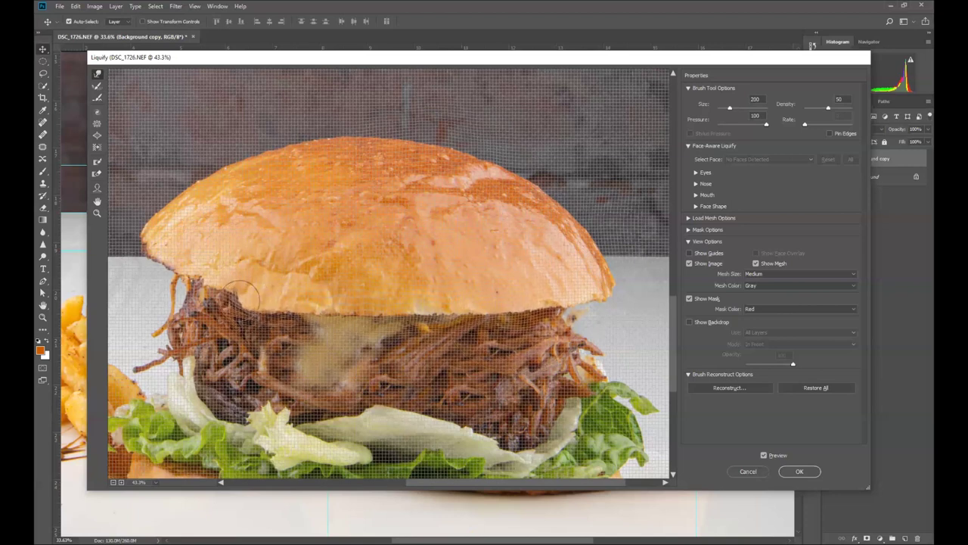
{"action": "left_click_drag", "start_coordinate": [241, 301], "coordinate": [246, 327]}
{"action": "key", "text": "bracketright"}
{"action": "key", "text": "bracketright"}
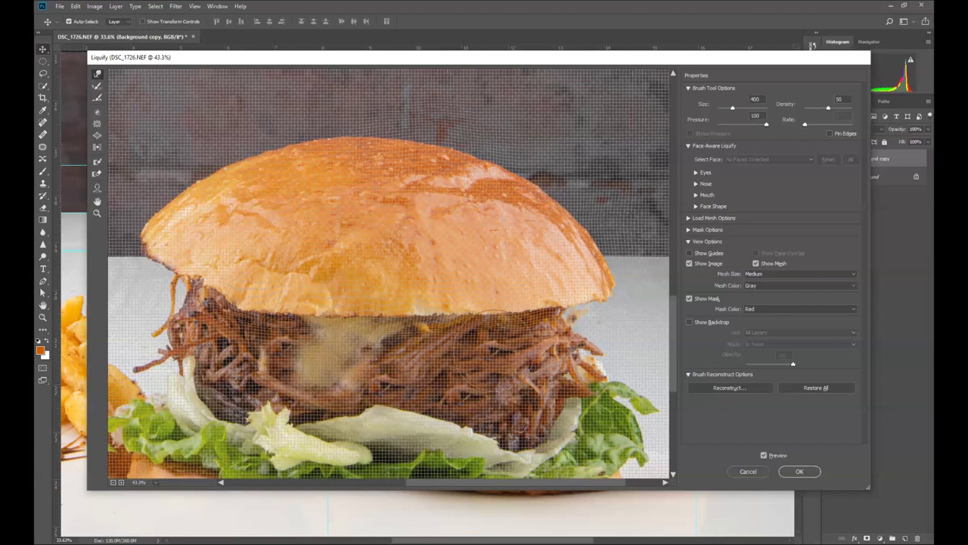
{"action": "left_click", "coordinate": [798, 471]}
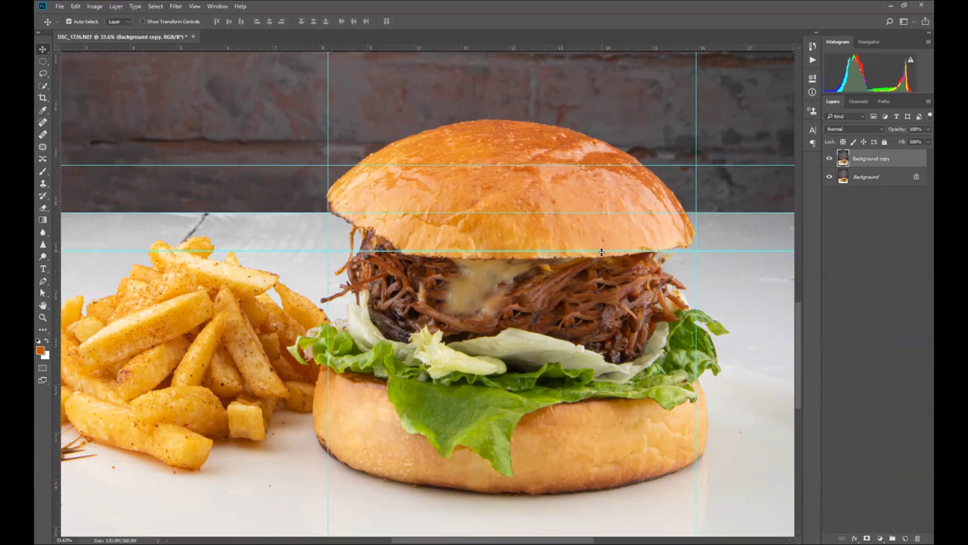
Hide the guides and start a Pen path with a straight vertical segment from the top bun's crown down to its lower edge
{"action": "key", "text": "ctrl+semicolon"}
{"action": "key", "text": "p"}
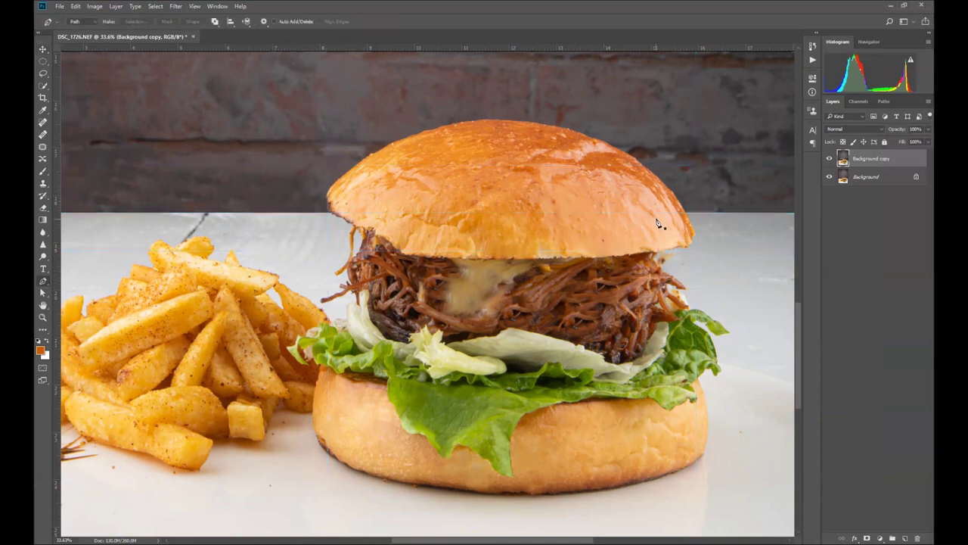
{"action": "scroll", "coordinate": [658, 225], "scroll_direction": "up", "scroll_amount": 5}
{"action": "left_click_drag", "start_coordinate": [486, 226], "coordinate": [395, 297]}
{"action": "left_click_drag", "start_coordinate": [361, 153], "coordinate": [347, 208]}
{"action": "left_click", "coordinate": [166, 88]}
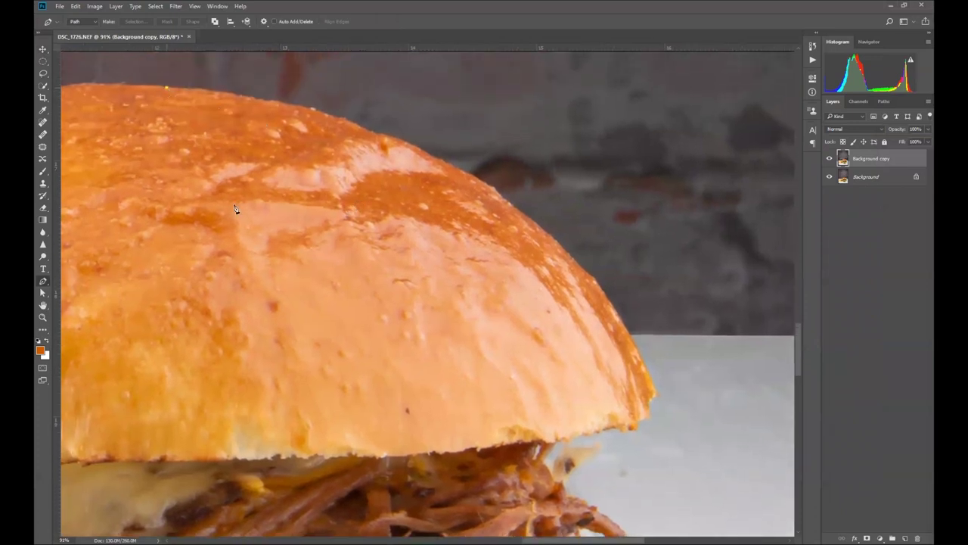
{"action": "left_click", "coordinate": [167, 460]}
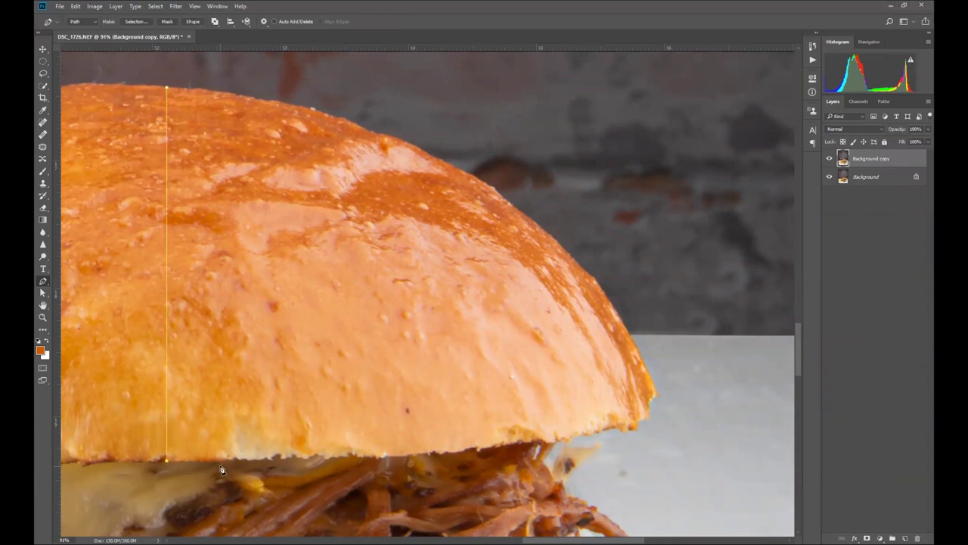
Trace the centre of the top bun's lower edge with closely spaced path points, starting from the foot of the vertical segment
{"action": "scroll", "coordinate": [216, 464], "scroll_direction": "up", "scroll_amount": 3}
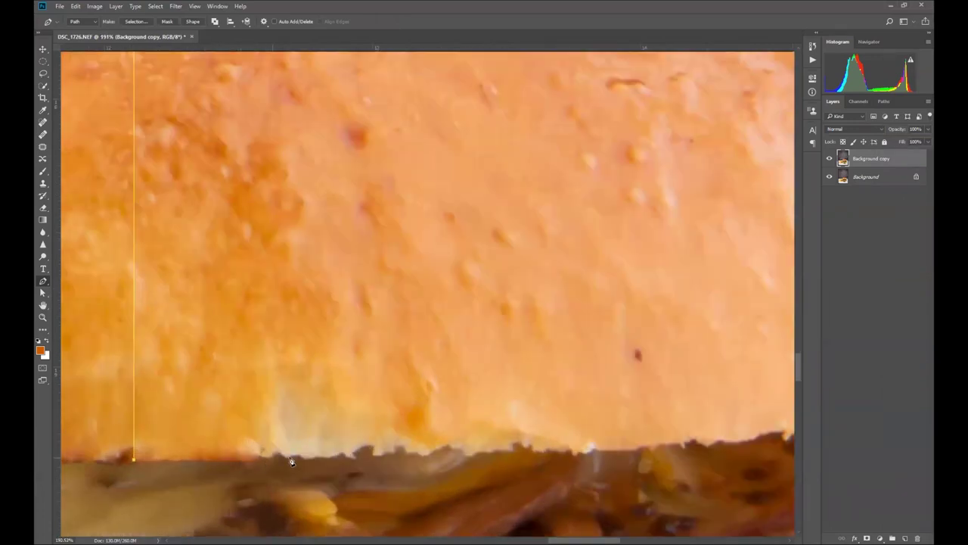
{"action": "left_click", "coordinate": [180, 460]}
{"action": "key", "text": "ctrl+z"}
{"action": "left_click", "coordinate": [174, 460]}
{"action": "left_click", "coordinate": [194, 459]}
{"action": "left_click", "coordinate": [215, 460]}
{"action": "left_click", "coordinate": [227, 459]}
{"action": "left_click", "coordinate": [233, 459]}
{"action": "left_click", "coordinate": [238, 460]}
{"action": "left_click", "coordinate": [251, 460]}
{"action": "left_click", "coordinate": [255, 458]}
{"action": "left_click", "coordinate": [260, 455]}
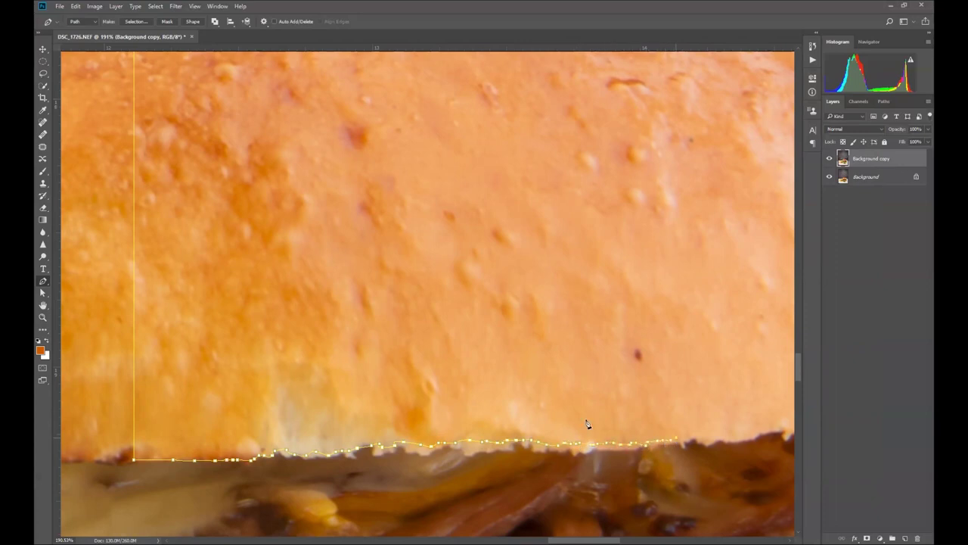
Extend the path along the right part of the bun's lower edge, following its ragged outline above the meat
{"action": "left_click_drag", "start_coordinate": [559, 390], "coordinate": [190, 338]}
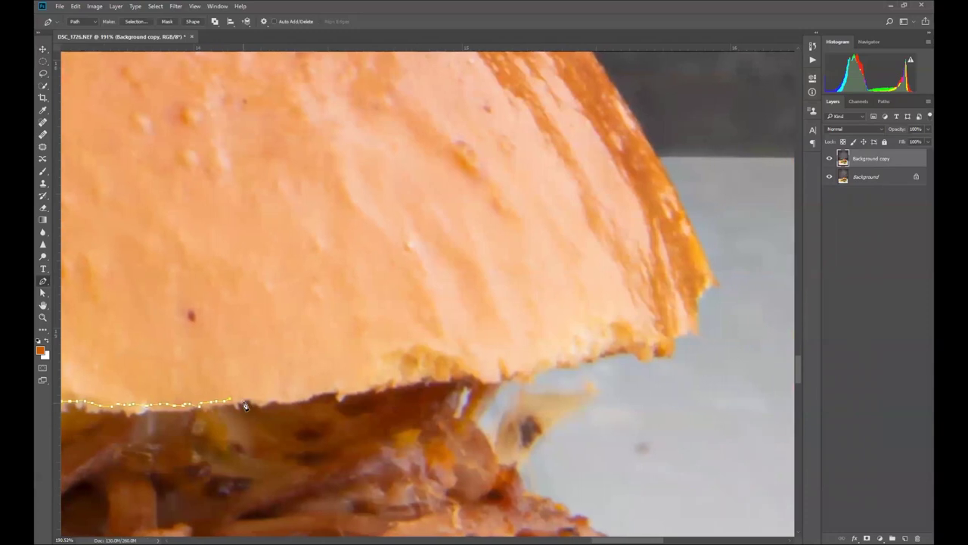
{"action": "scroll", "coordinate": [318, 394], "scroll_direction": "up", "scroll_amount": 6}
{"action": "left_click", "coordinate": [344, 391]}
{"action": "left_click", "coordinate": [388, 383]}
{"action": "left_click", "coordinate": [499, 366]}
{"action": "left_click", "coordinate": [568, 360]}
{"action": "left_click", "coordinate": [584, 358]}
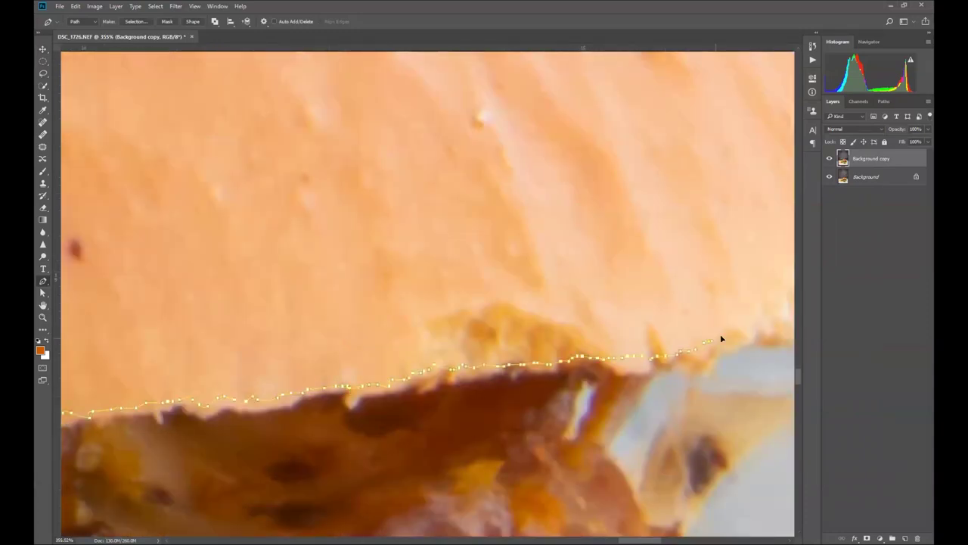
Continue the path along the last stretch of the lower edge and around the bun's right corner
{"action": "left_click_drag", "start_coordinate": [721, 339], "coordinate": [124, 480]}
{"action": "left_click", "coordinate": [246, 453]}
{"action": "left_click", "coordinate": [295, 441]}
{"action": "left_click", "coordinate": [341, 441]}
{"action": "left_click", "coordinate": [393, 409]}
{"action": "left_click", "coordinate": [421, 350]}
Carry the path up the lower part of the bun's right side, following its outer edge
{"action": "left_click_drag", "start_coordinate": [328, 238], "coordinate": [414, 455]}
{"action": "left_click", "coordinate": [483, 414]}
{"action": "left_click", "coordinate": [458, 361]}
{"action": "left_click", "coordinate": [406, 264]}
{"action": "left_click", "coordinate": [391, 246]}
Trace the bun's upper right curve with smooth path segments and close the path at the crown
{"action": "left_click_drag", "start_coordinate": [328, 165], "coordinate": [538, 305]}
{"action": "left_click", "coordinate": [525, 291]}
{"action": "mouse_move", "coordinate": [371, 125]}
{"action": "left_mouse_down"}
{"action": "mouse_move", "coordinate": [552, 283]}
{"action": "mouse_move", "coordinate": [532, 261]}
{"action": "left_mouse_up"}
{"action": "left_click_drag", "start_coordinate": [524, 255], "coordinate": [484, 225]}
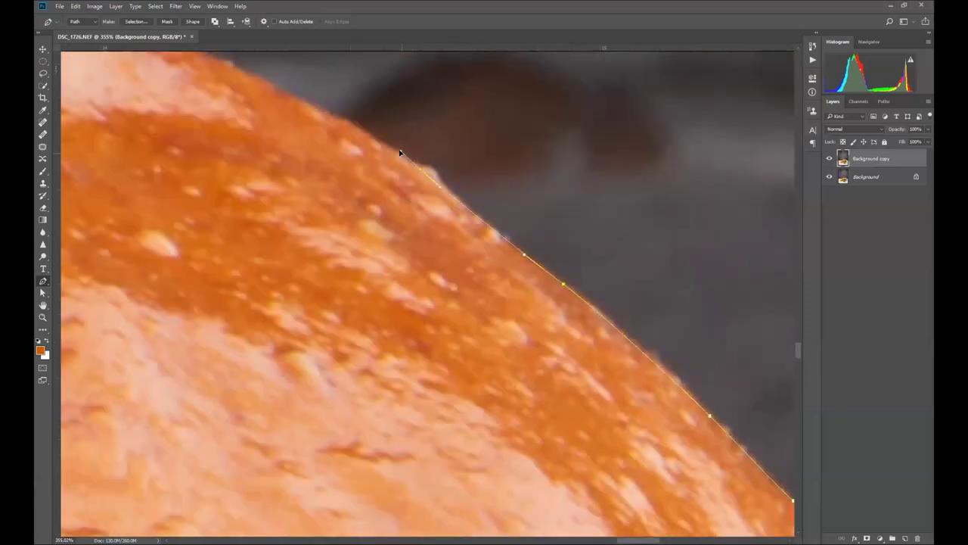
{"action": "left_click_drag", "start_coordinate": [302, 102], "coordinate": [589, 310]}
{"action": "left_click_drag", "start_coordinate": [588, 309], "coordinate": [556, 293]}
{"action": "mouse_move", "coordinate": [371, 205]}
{"action": "left_mouse_down"}
{"action": "mouse_move", "coordinate": [491, 253]}
{"action": "mouse_move", "coordinate": [154, 219]}
{"action": "mouse_move", "coordinate": [290, 233]}
{"action": "mouse_move", "coordinate": [447, 307]}
{"action": "left_mouse_up"}
{"action": "scroll", "coordinate": [447, 307], "scroll_direction": "down", "scroll_amount": 5}
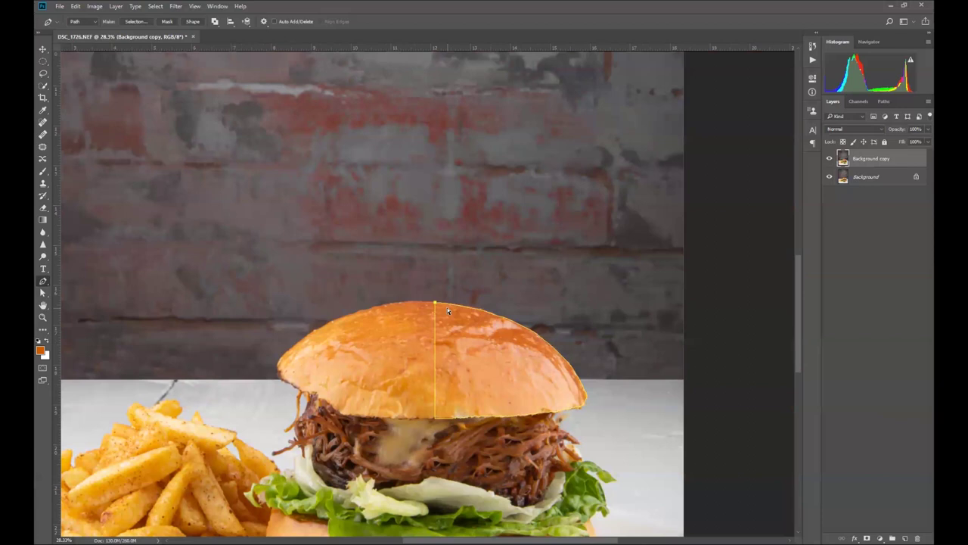
Convert the path to a selection and copy the right half of the top bun to a new layer
{"action": "key", "text": "ctrl+Return"}
{"action": "key", "text": "ctrl+shift+alt+n"}
{"action": "key", "text": "ctrl+d"}
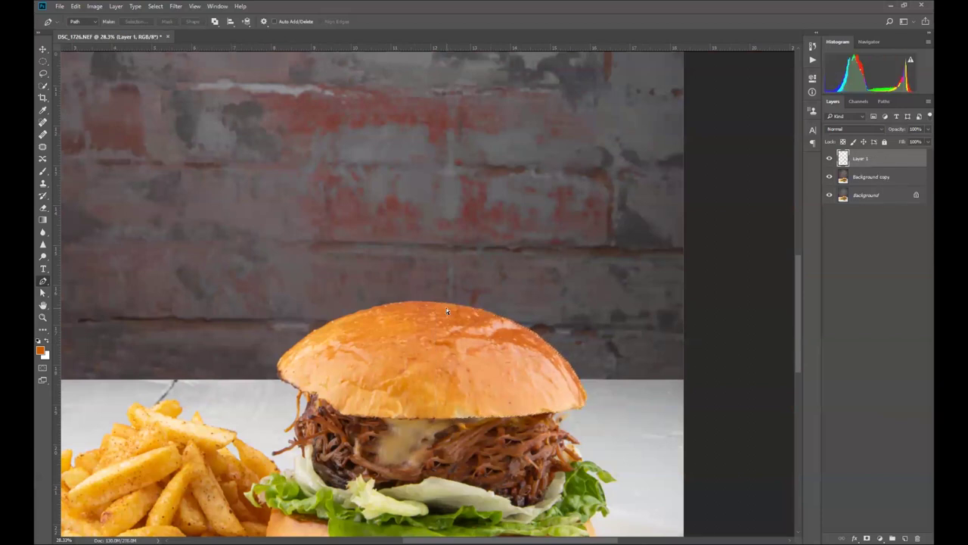
Flip the copied bun half horizontally and move it over the left half of the top bun
{"action": "key", "text": "ctrl+t"}
{"action": "right_click", "coordinate": [487, 350]}
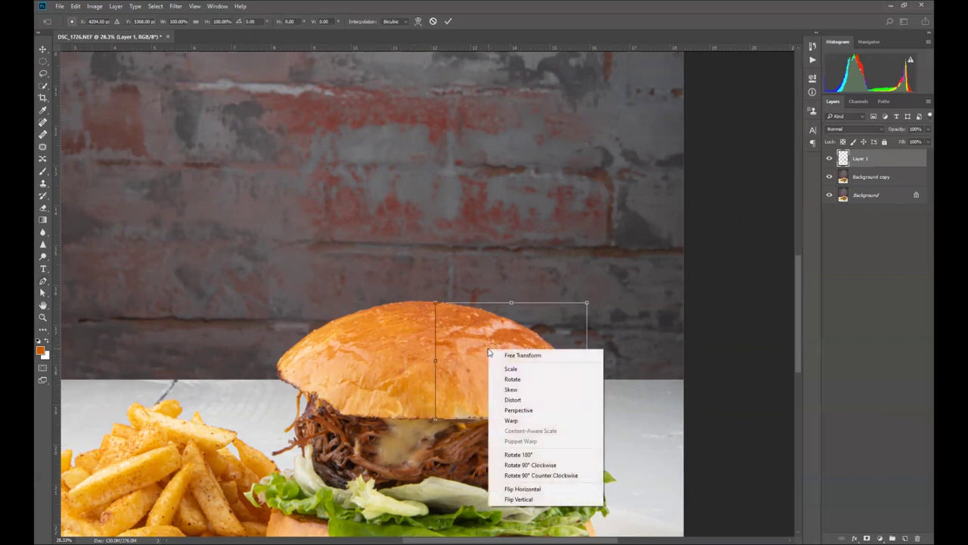
{"action": "left_click", "coordinate": [519, 492]}
{"action": "left_click_drag", "start_coordinate": [502, 393], "coordinate": [339, 399]}
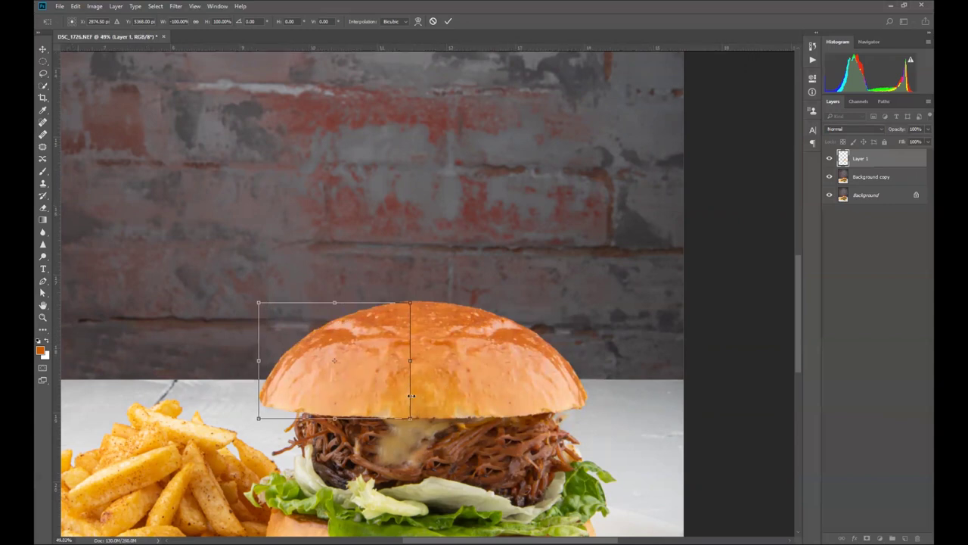
Align the flipped half with the bun's centre line and enlarge it to about 102.7% so it covers the left half
{"action": "scroll", "coordinate": [411, 396], "scroll_direction": "up", "scroll_amount": 3}
{"action": "left_click_drag", "start_coordinate": [372, 381], "coordinate": [388, 327]}
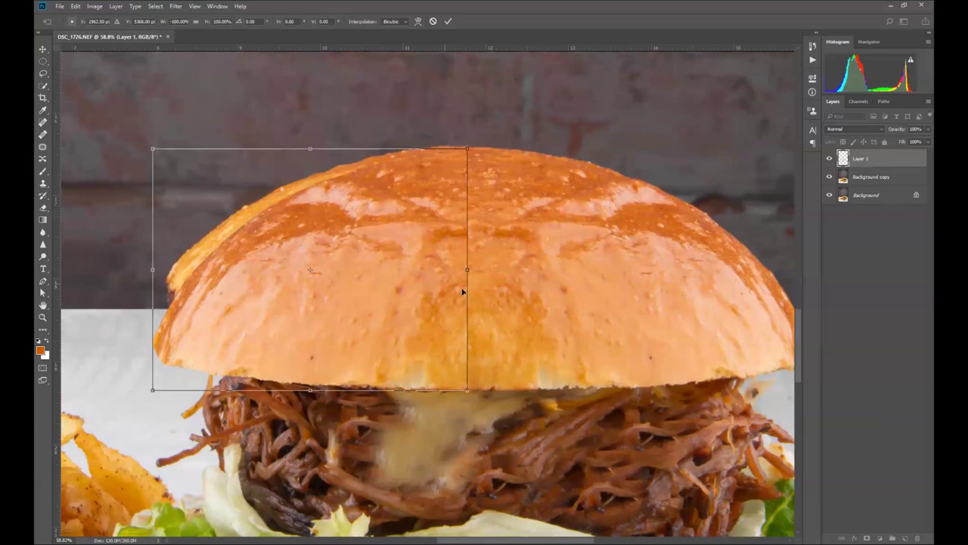
{"action": "left_click_drag", "start_coordinate": [428, 294], "coordinate": [431, 295]}
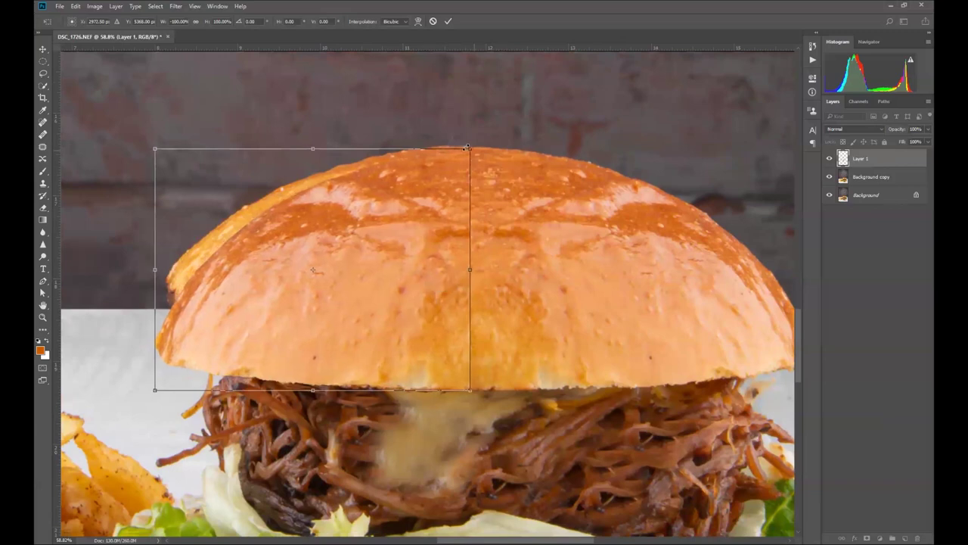
{"action": "left_click_drag", "start_coordinate": [471, 144], "coordinate": [478, 140]}
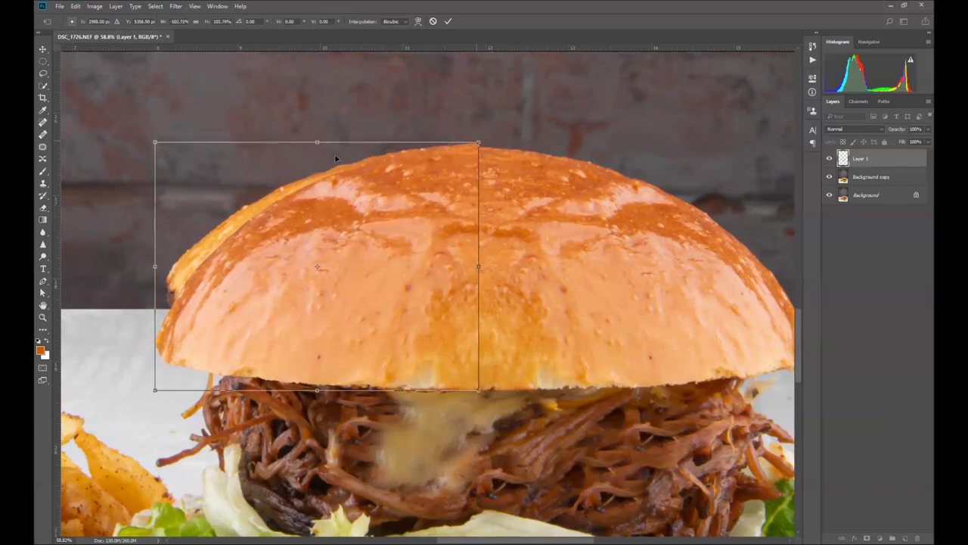
Warp the flipped half's left side outward and upward to cover the original bun's outline
{"action": "right_click", "coordinate": [259, 266]}
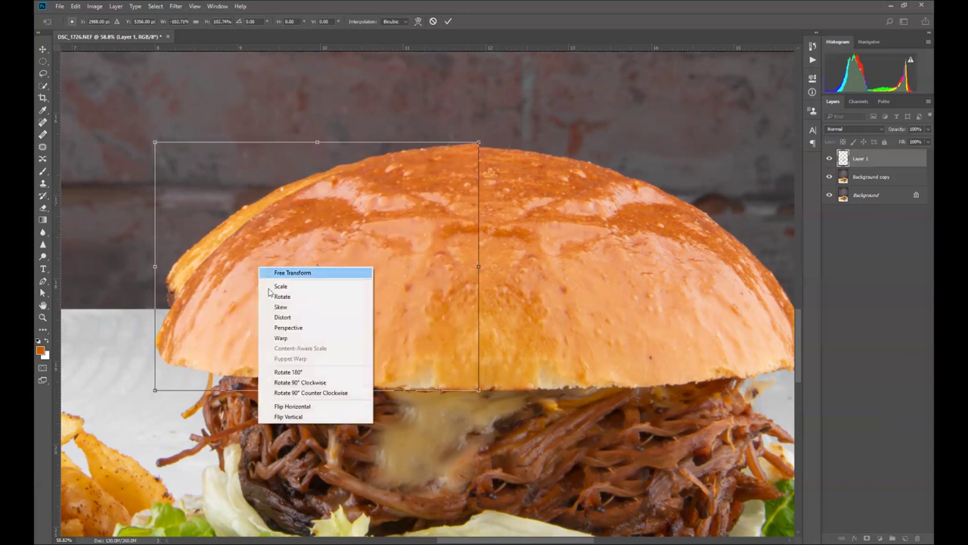
{"action": "left_click", "coordinate": [288, 337]}
{"action": "left_click_drag", "start_coordinate": [203, 292], "coordinate": [190, 287]}
{"action": "left_click_drag", "start_coordinate": [220, 255], "coordinate": [213, 247]}
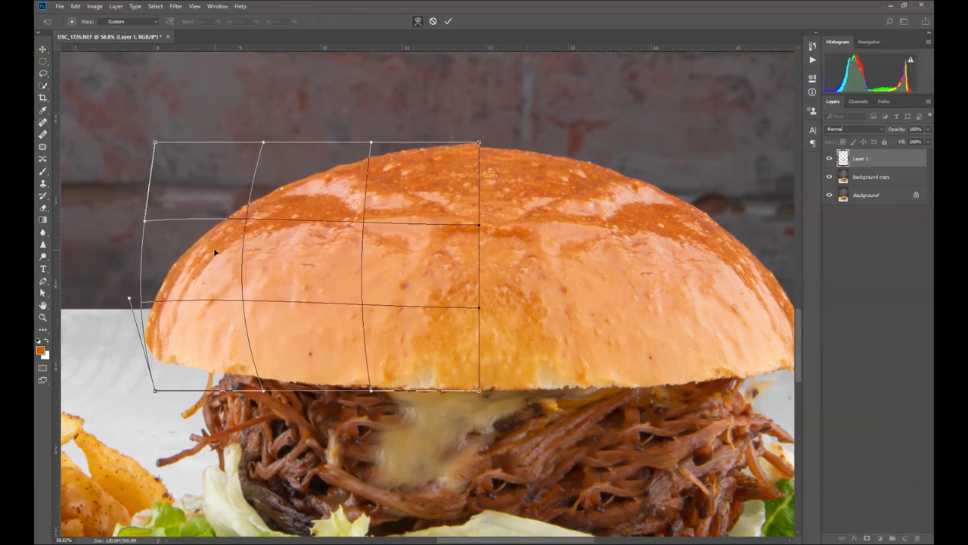
Adjust the warp along the upper edge so the flipped half meets the right half smoothly at the crown, and apply the transform
{"action": "scroll", "coordinate": [350, 158], "scroll_direction": "up", "scroll_amount": 3}
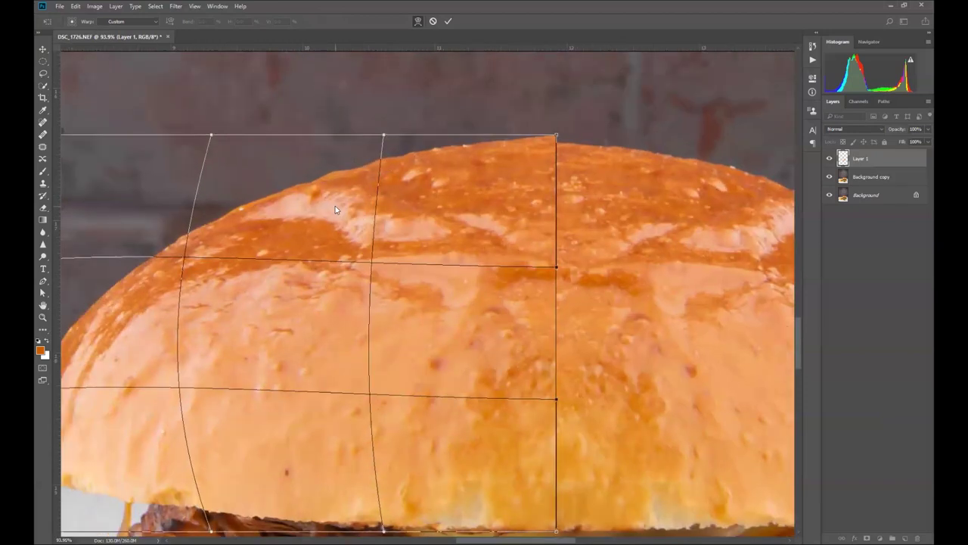
{"action": "left_click_drag", "start_coordinate": [347, 181], "coordinate": [397, 165]}
{"action": "left_click_drag", "start_coordinate": [555, 135], "coordinate": [556, 143]}
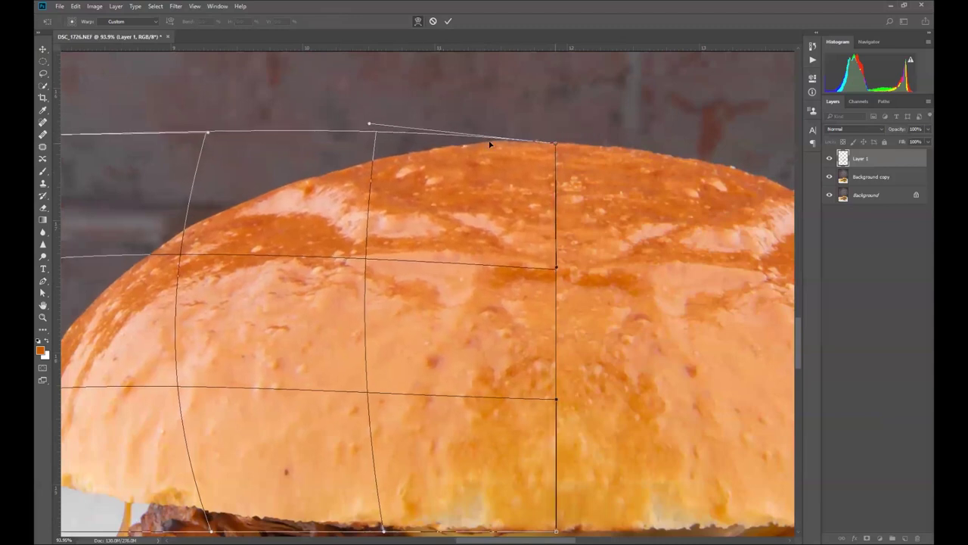
{"action": "left_click_drag", "start_coordinate": [366, 124], "coordinate": [348, 119]}
{"action": "left_click_drag", "start_coordinate": [480, 250], "coordinate": [473, 184]}
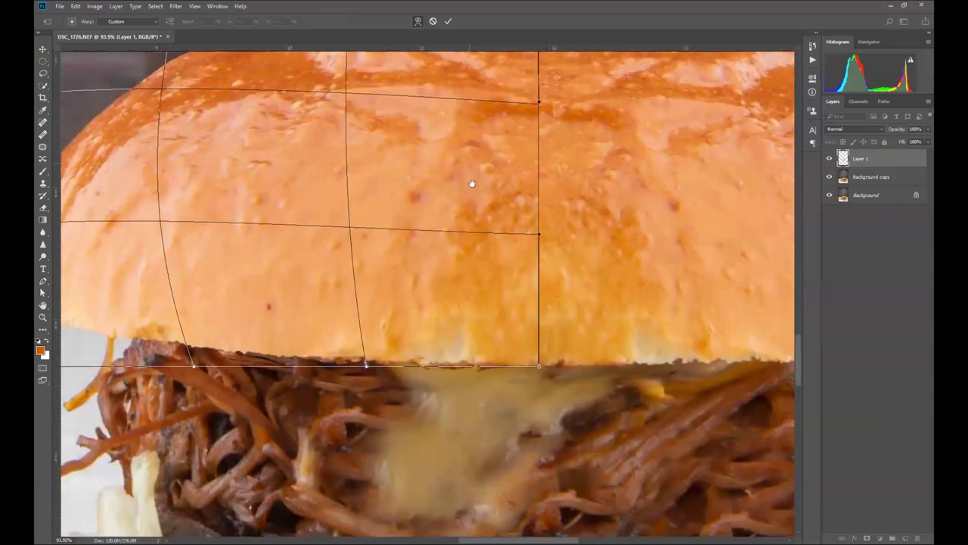
{"action": "left_click_drag", "start_coordinate": [230, 269], "coordinate": [384, 271]}
{"action": "scroll", "coordinate": [383, 270], "scroll_direction": "down", "scroll_amount": 3}
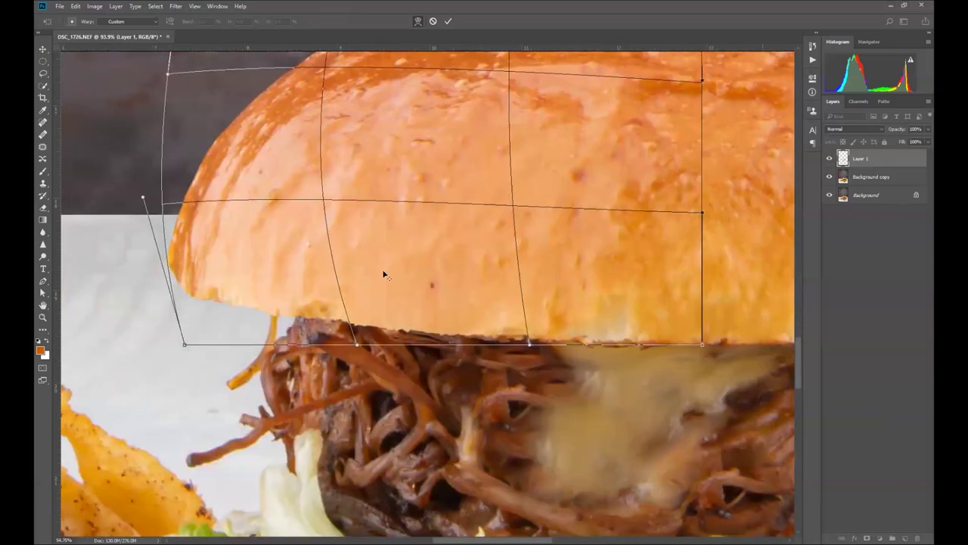
{"action": "scroll", "coordinate": [384, 273], "scroll_direction": "down", "scroll_amount": 3}
{"action": "key", "text": "p"}
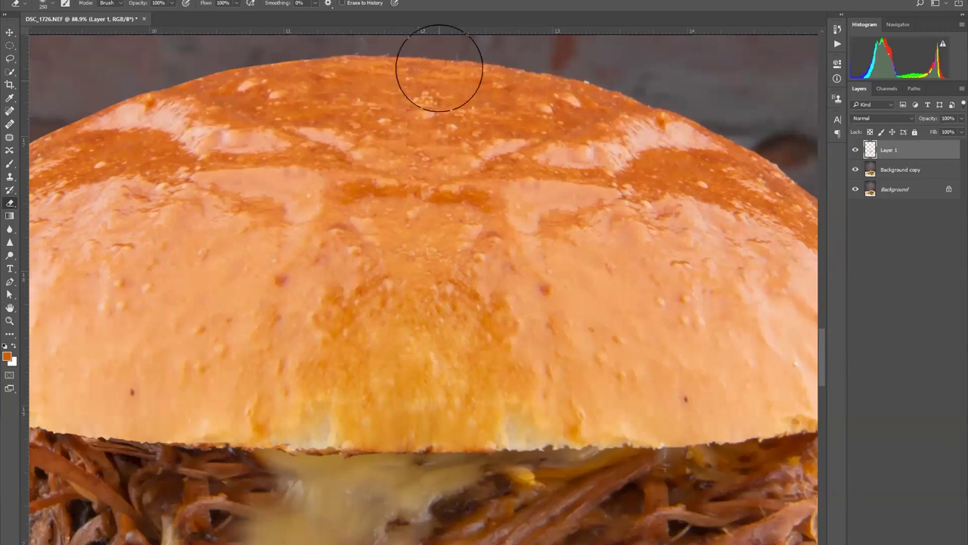
Clone clean bun texture on Layer 1 over the pale patch left of centre on the lower edge
{"action": "scroll", "coordinate": [431, 346], "scroll_direction": "down", "scroll_amount": 3}
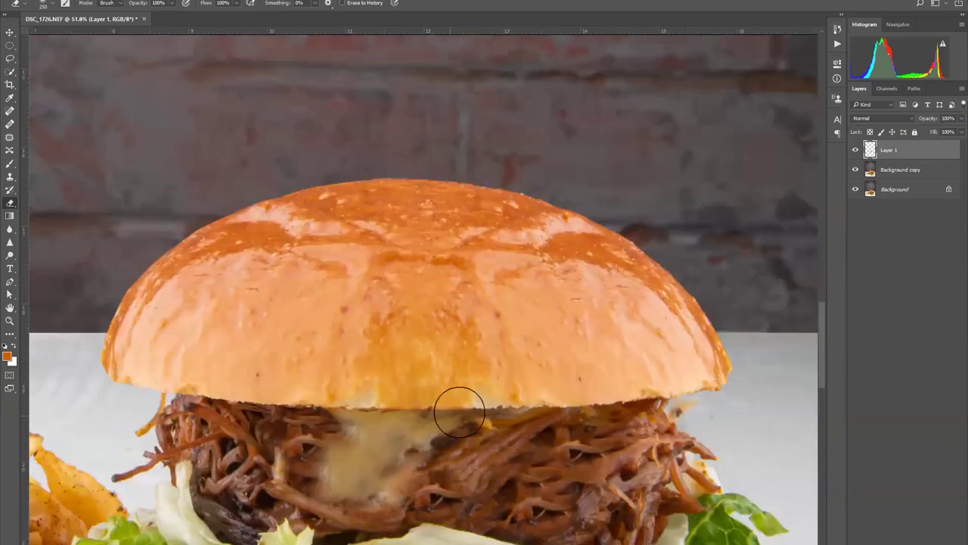
{"action": "key", "text": "s"}
{"action": "left_click", "coordinate": [900, 170]}
{"action": "left_click", "coordinate": [889, 149]}
{"action": "scroll", "coordinate": [382, 401], "scroll_direction": "up", "scroll_amount": 3}
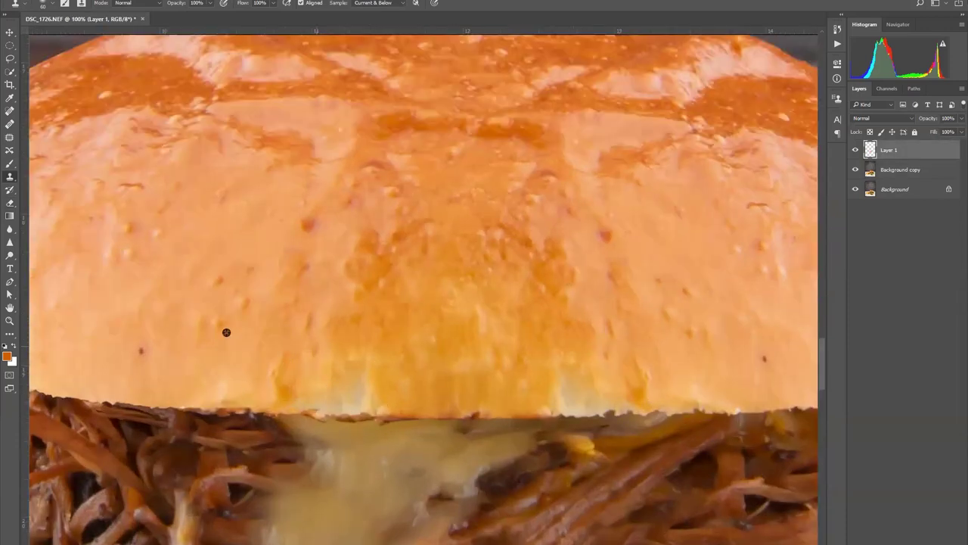
{"action": "left_click", "coordinate": [330, 258], "text": "alt"}
{"action": "left_click_drag", "start_coordinate": [333, 404], "coordinate": [355, 403]}
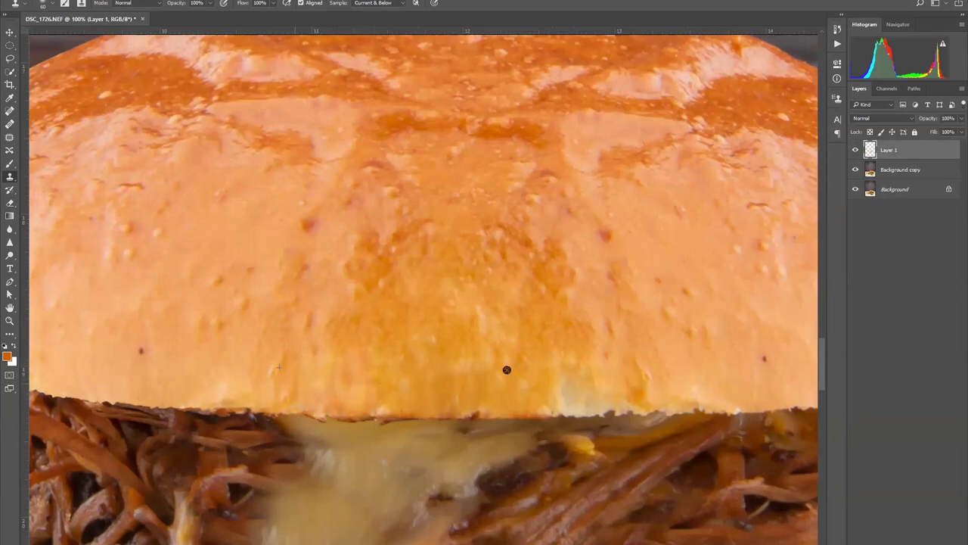
Clone matching crust over the mirrored pale patch right of centre on the top bun's lower edge
{"action": "left_click", "coordinate": [582, 358], "text": "alt"}
{"action": "mouse_move", "coordinate": [579, 389]}
{"action": "left_mouse_down"}
{"action": "mouse_move", "coordinate": [571, 395]}
{"action": "mouse_move", "coordinate": [588, 402]}
{"action": "mouse_move", "coordinate": [648, 398]}
{"action": "left_mouse_up"}
{"action": "scroll", "coordinate": [540, 362], "scroll_direction": "down", "scroll_amount": 3}
{"action": "mouse_move", "coordinate": [493, 379]}
{"action": "left_mouse_down"}
{"action": "mouse_move", "coordinate": [446, 383]}
{"action": "mouse_move", "coordinate": [535, 385]}
{"action": "mouse_move", "coordinate": [459, 367]}
{"action": "left_mouse_up"}
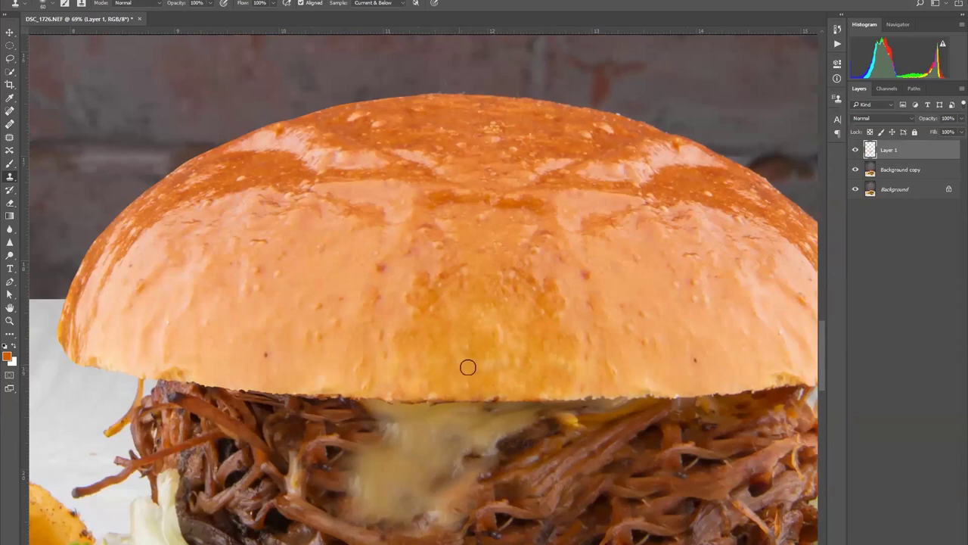
Merge the mirrored bun layer into the Background copy layer
{"action": "scroll", "coordinate": [278, 338], "scroll_direction": "down", "scroll_amount": 1}
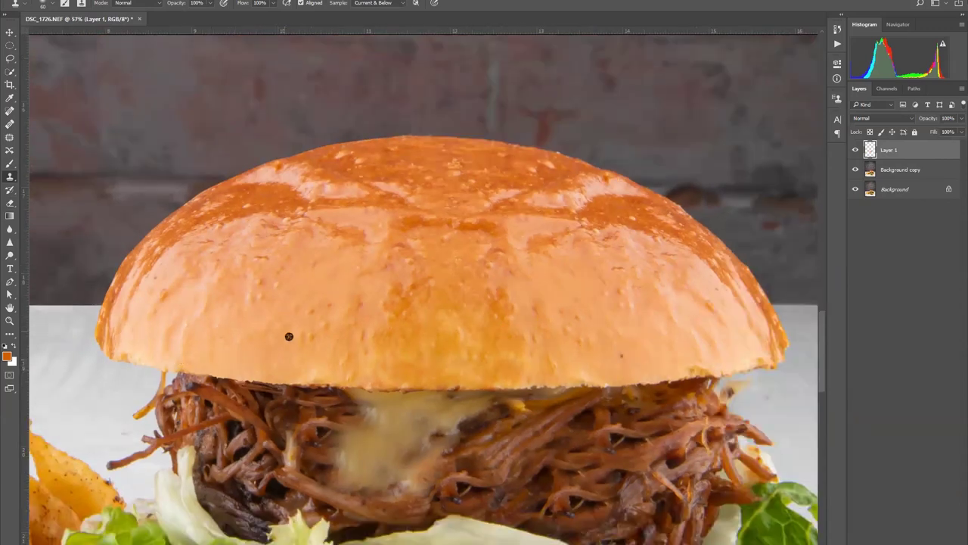
{"action": "scroll", "coordinate": [383, 353], "scroll_direction": "down", "scroll_amount": 4}
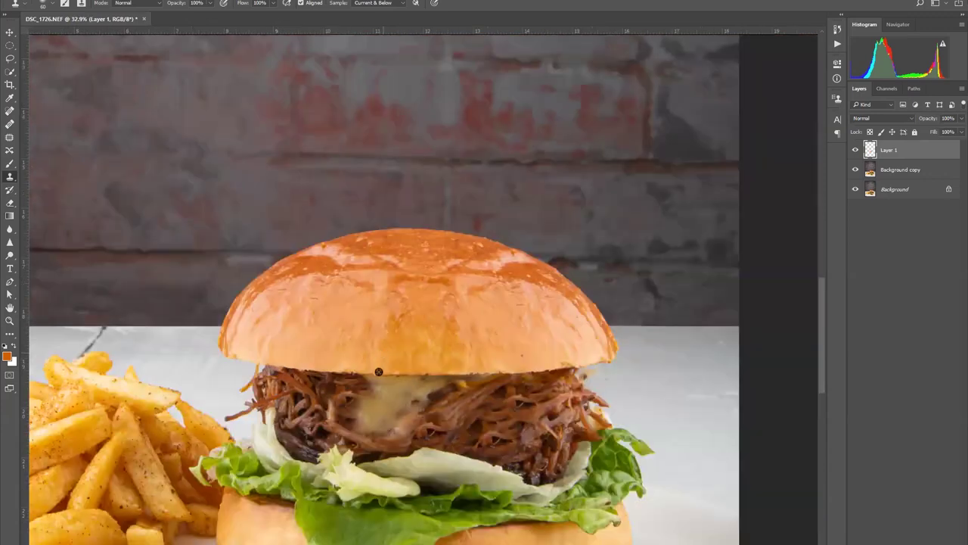
{"action": "scroll", "coordinate": [424, 409], "scroll_direction": "up", "scroll_amount": 4}
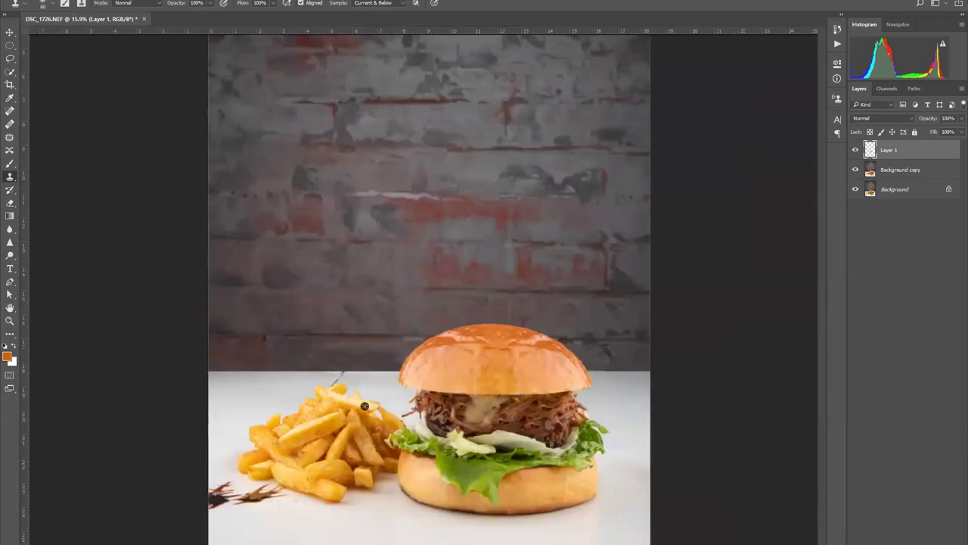
{"action": "scroll", "coordinate": [362, 245], "scroll_direction": "up", "scroll_amount": 2}
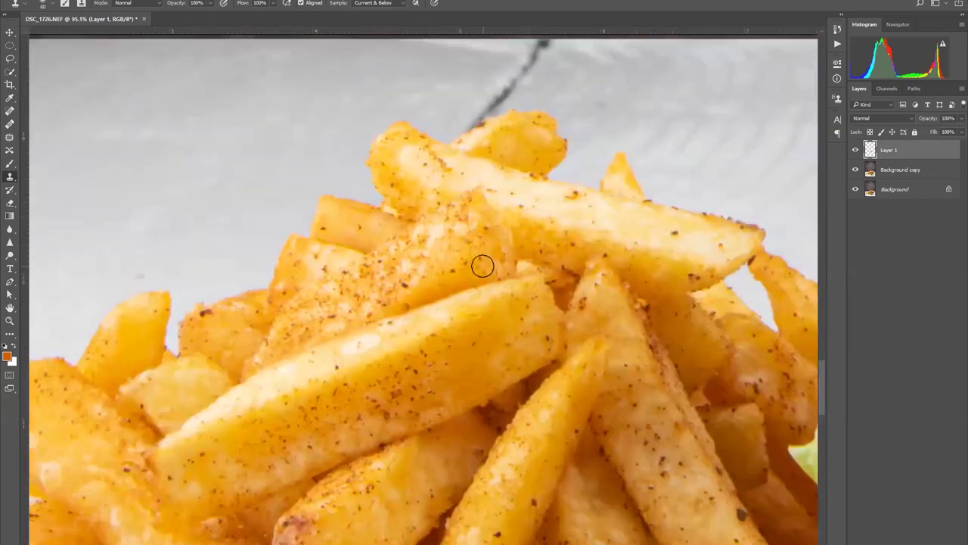
{"action": "left_click", "coordinate": [877, 174]}
{"action": "left_click", "coordinate": [882, 151]}
{"action": "key", "text": "Delete"}
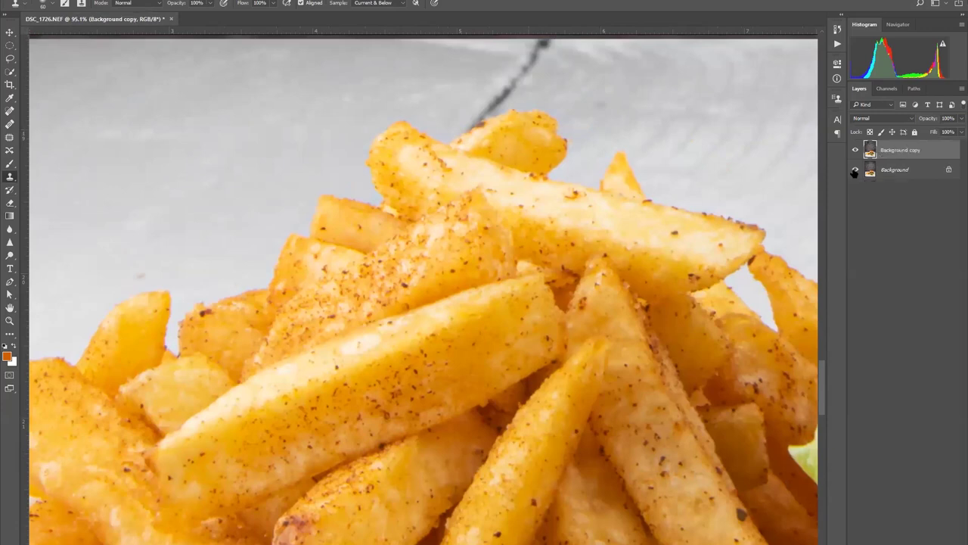
Outline the darker front face of the long diagonal fry with a Pen path and convert it to a selection
{"action": "key", "text": "p"}
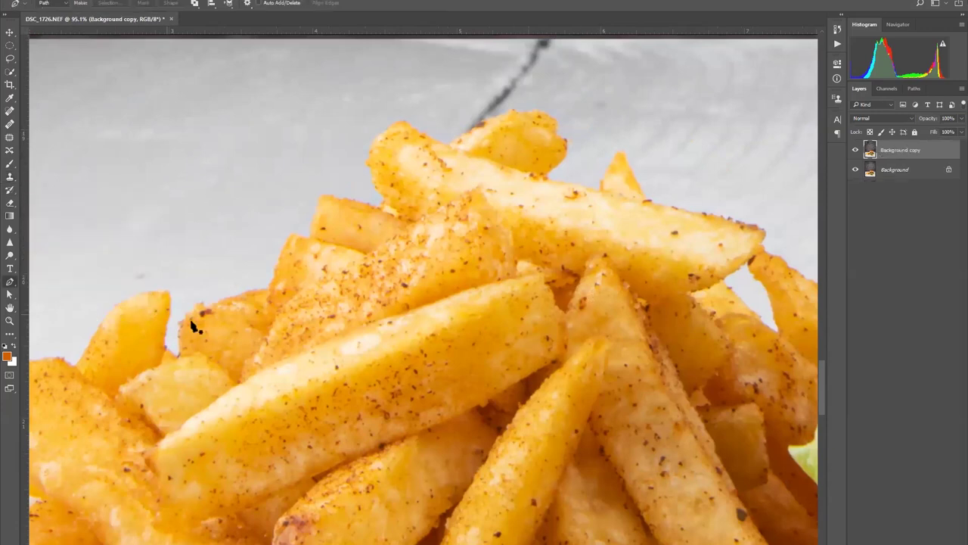
{"action": "left_click_drag", "start_coordinate": [340, 426], "coordinate": [300, 339]}
{"action": "left_click", "coordinate": [442, 226]}
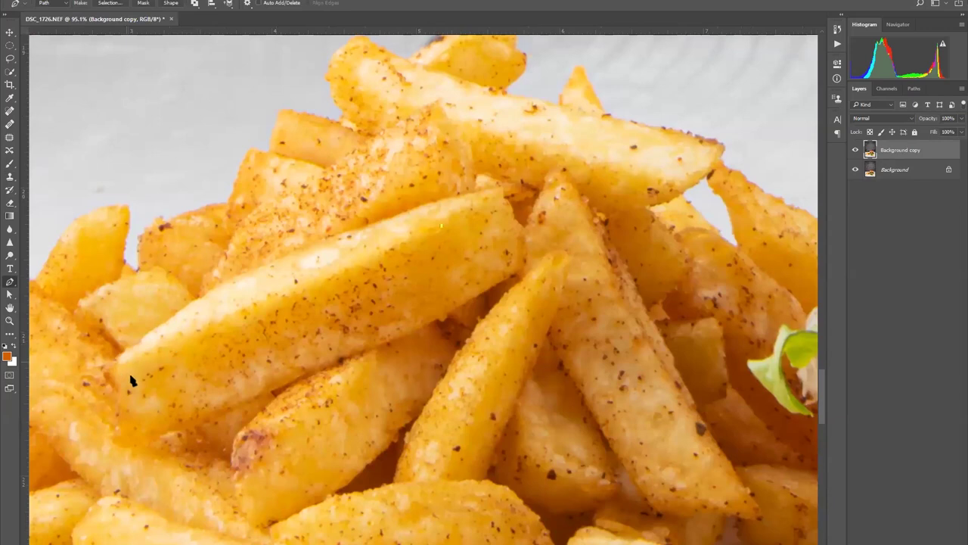
{"action": "left_click", "coordinate": [467, 286]}
{"action": "left_click_drag", "start_coordinate": [441, 226], "coordinate": [317, 276]}
{"action": "key", "text": "ctrl+Return"}
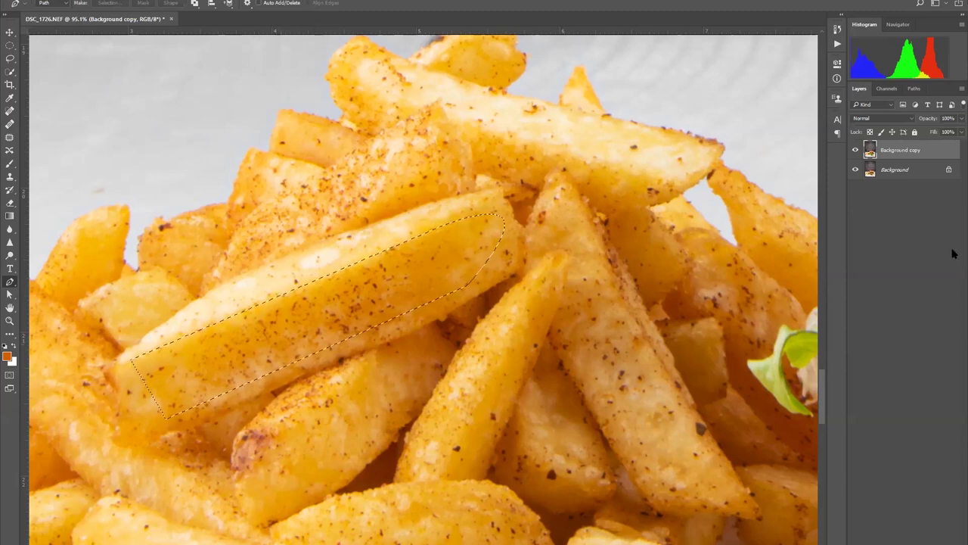
Copy the fry selection to a new layer, squash its height to about 60%, and move and rotate it onto the fry's upper face
{"action": "key", "text": "ctrl+j"}
{"action": "key", "text": "ctrl+t"}
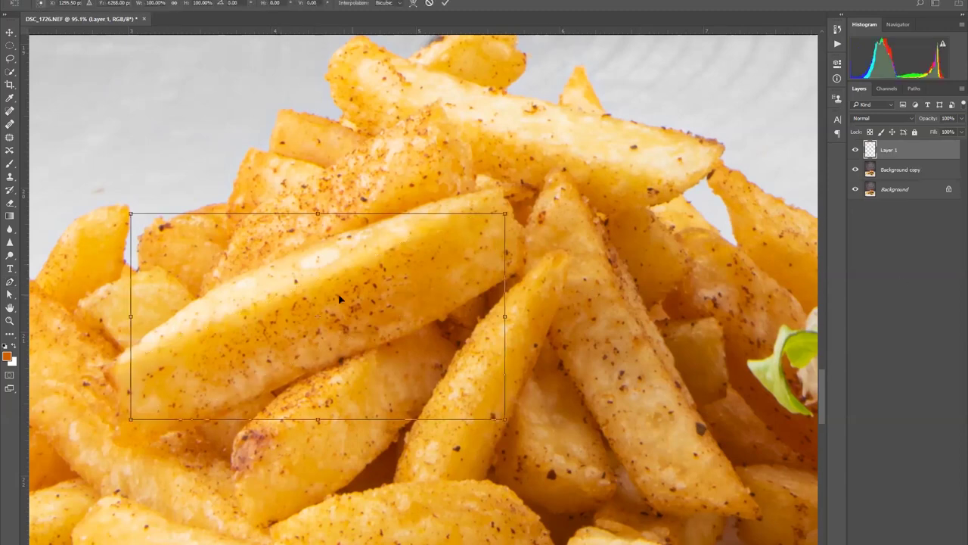
{"action": "left_click_drag", "start_coordinate": [327, 421], "coordinate": [317, 337]}
{"action": "left_click_drag", "start_coordinate": [382, 284], "coordinate": [358, 288]}
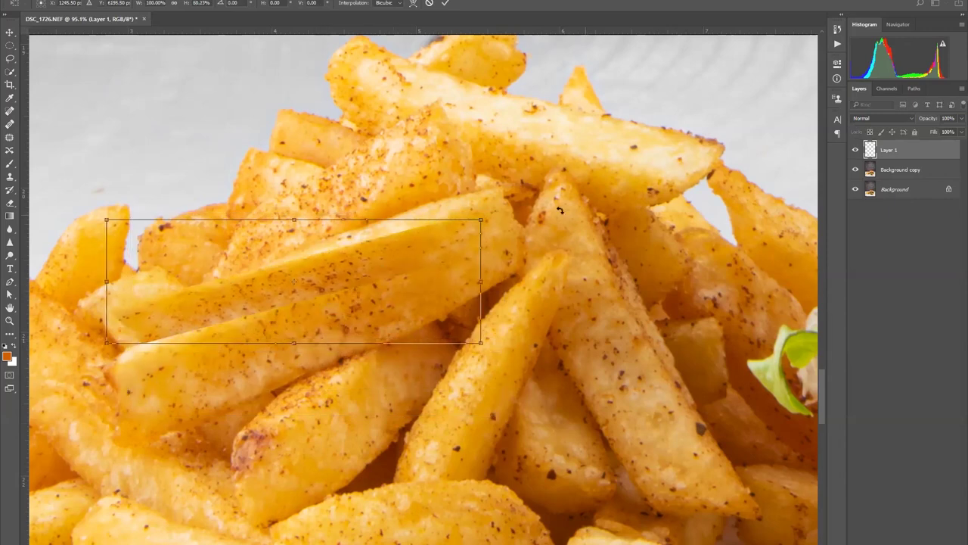
{"action": "left_click_drag", "start_coordinate": [197, 363], "coordinate": [207, 376]}
Warp the copied fry face so its ends and curved edge follow the long diagonal fry's upper face
{"action": "right_click", "coordinate": [201, 301]}
{"action": "left_click", "coordinate": [231, 377]}
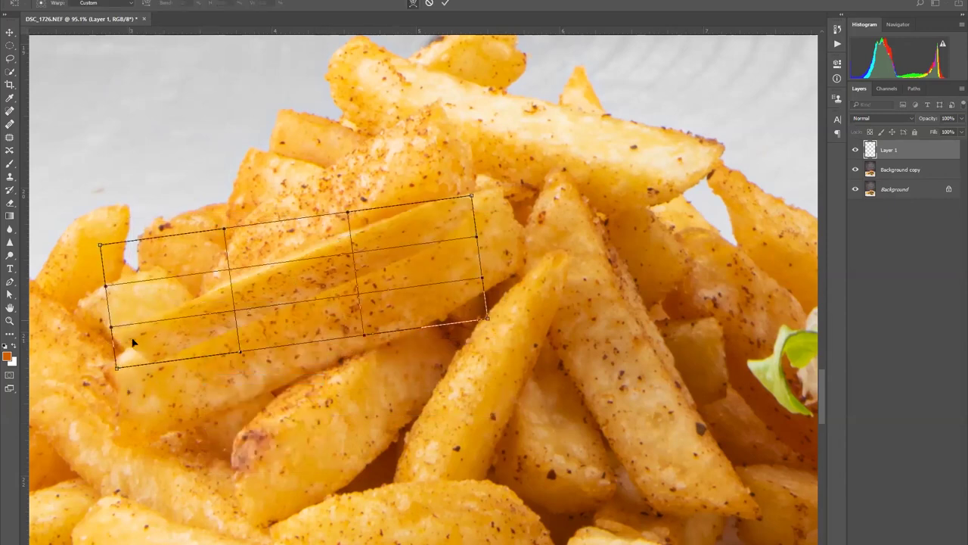
{"action": "left_click_drag", "start_coordinate": [133, 338], "coordinate": [129, 347]}
{"action": "left_click_drag", "start_coordinate": [261, 288], "coordinate": [254, 281]}
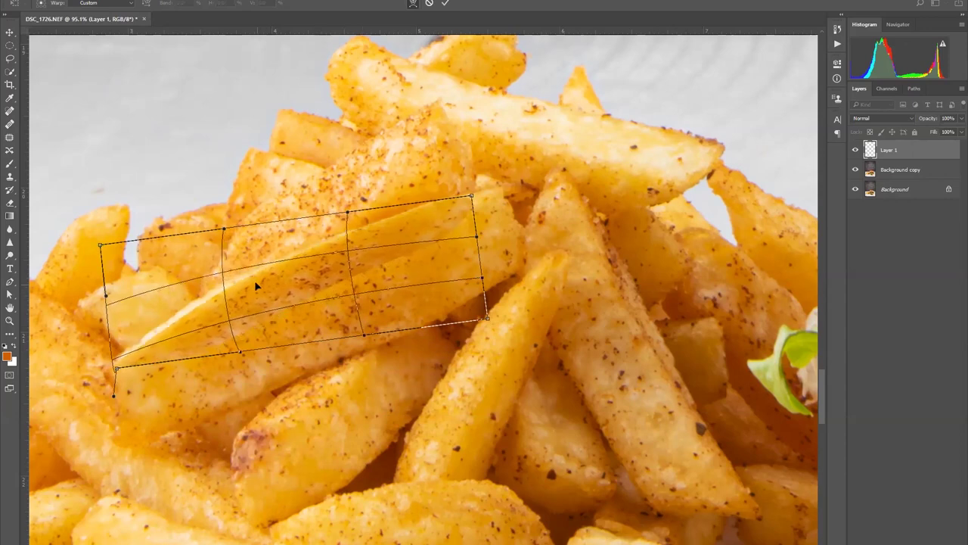
{"action": "left_click_drag", "start_coordinate": [240, 352], "coordinate": [221, 310]}
{"action": "left_click_drag", "start_coordinate": [476, 236], "coordinate": [448, 226]}
{"action": "left_click_drag", "start_coordinate": [471, 195], "coordinate": [496, 189]}
{"action": "left_click_drag", "start_coordinate": [487, 317], "coordinate": [456, 236]}
{"action": "key", "text": "Return"}
Brighten the copied face on the diagonal fry with Curves, raising input 96 to output 151 and adjusting the shadow end
{"action": "key", "text": "p"}
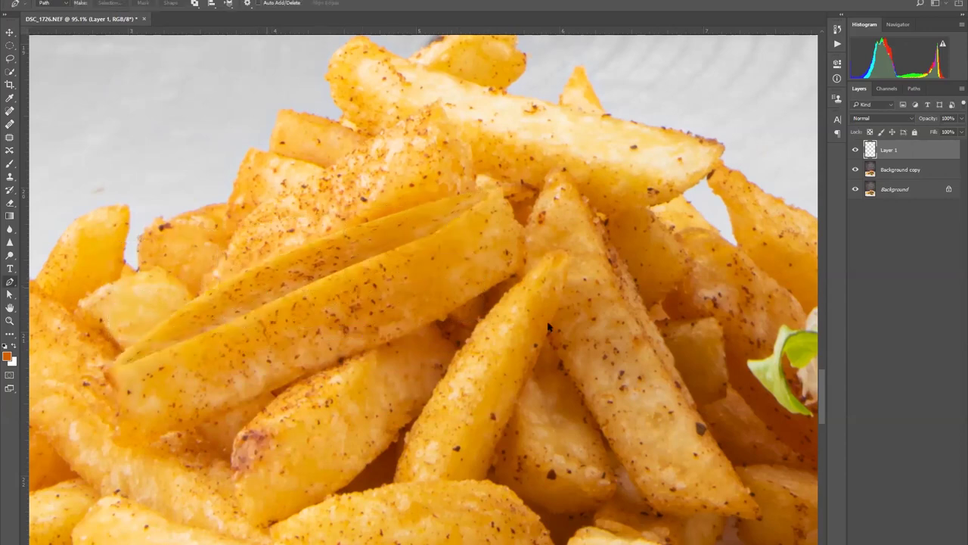
{"action": "key", "text": "ctrl+m"}
{"action": "left_click_drag", "start_coordinate": [666, 171], "coordinate": [653, 162]}
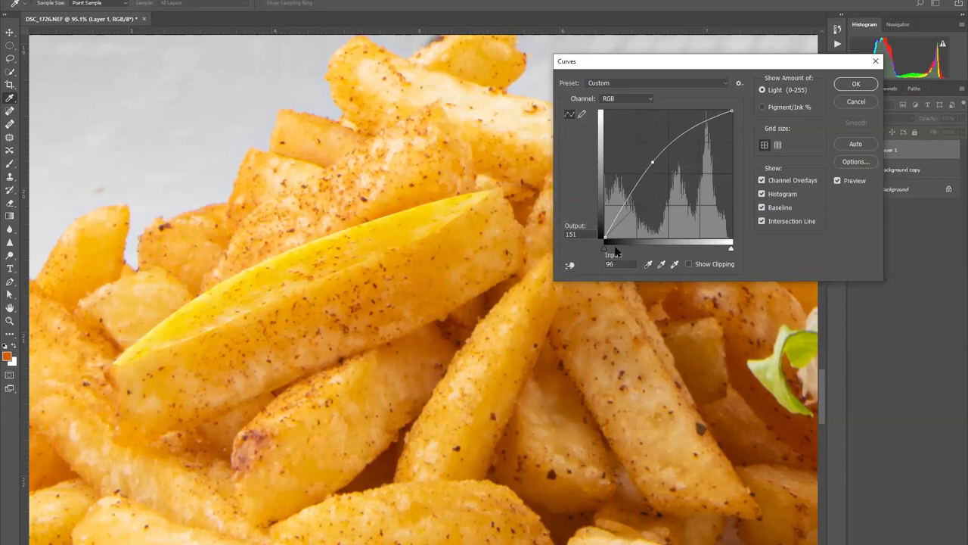
{"action": "mouse_move", "coordinate": [607, 235]}
{"action": "left_mouse_down"}
{"action": "mouse_move", "coordinate": [595, 221]}
{"action": "mouse_move", "coordinate": [594, 232]}
{"action": "left_mouse_up"}
{"action": "key", "text": "Return"}
Erase the hard edges of the brightened face along the diagonal fry's upper side to blend it in
{"action": "key", "text": "e"}
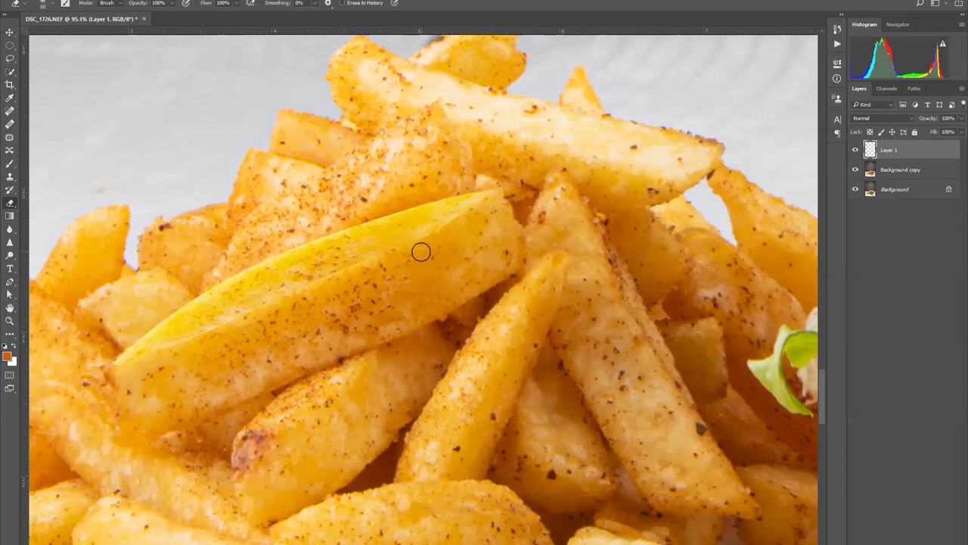
{"action": "mouse_move", "coordinate": [125, 368]}
{"action": "left_mouse_down"}
{"action": "mouse_move", "coordinate": [175, 292]}
{"action": "mouse_move", "coordinate": [293, 261]}
{"action": "left_mouse_up"}
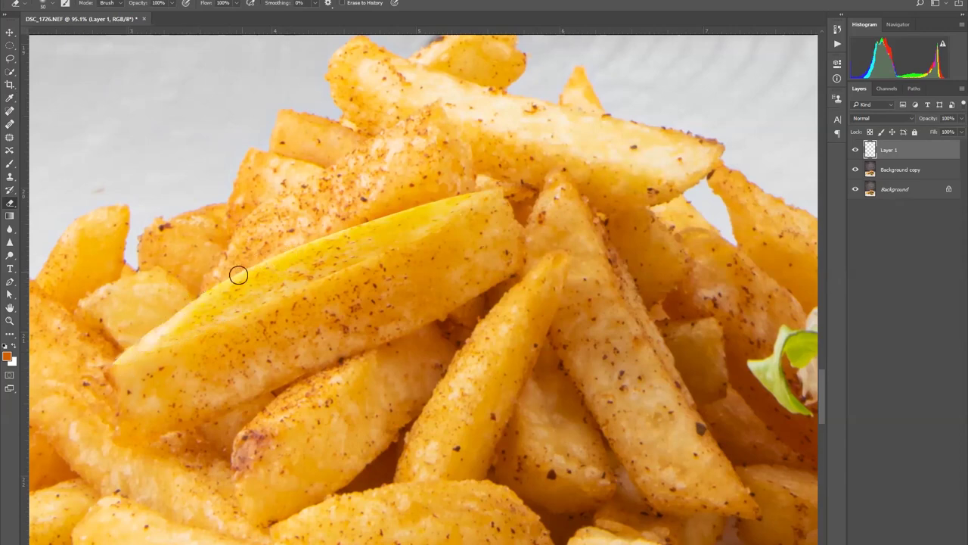
{"action": "key", "text": "ctrl+z"}
{"action": "mouse_move", "coordinate": [184, 301]}
{"action": "left_mouse_down"}
{"action": "mouse_move", "coordinate": [254, 269]}
{"action": "mouse_move", "coordinate": [263, 250]}
{"action": "mouse_move", "coordinate": [344, 230]}
{"action": "mouse_move", "coordinate": [351, 217]}
{"action": "mouse_move", "coordinate": [435, 201]}
{"action": "left_mouse_up"}
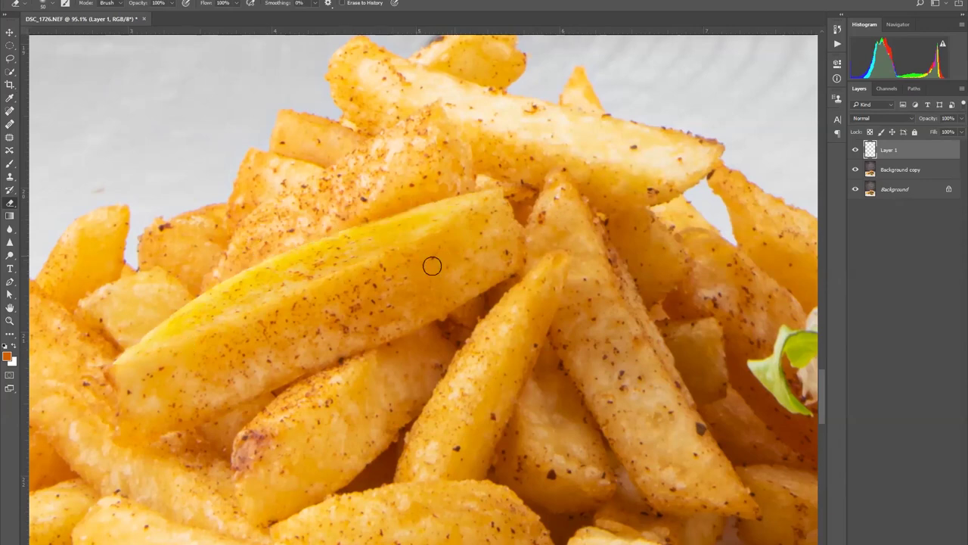
Outline the diagonal fry's front face with a Pen path, convert it to a selection, and copy it from Background copy to a new layer
{"action": "scroll", "coordinate": [453, 253], "scroll_direction": "down", "scroll_amount": 5}
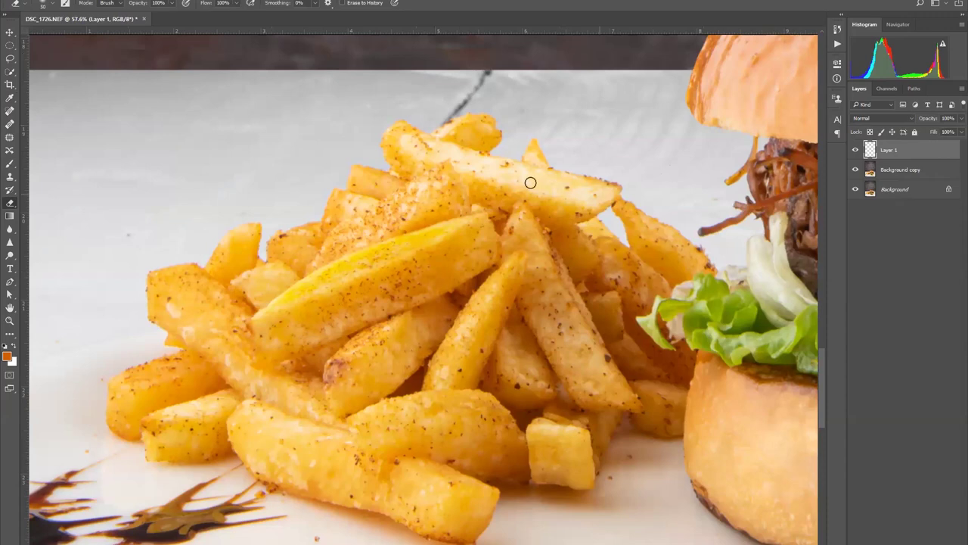
{"action": "key", "text": "p"}
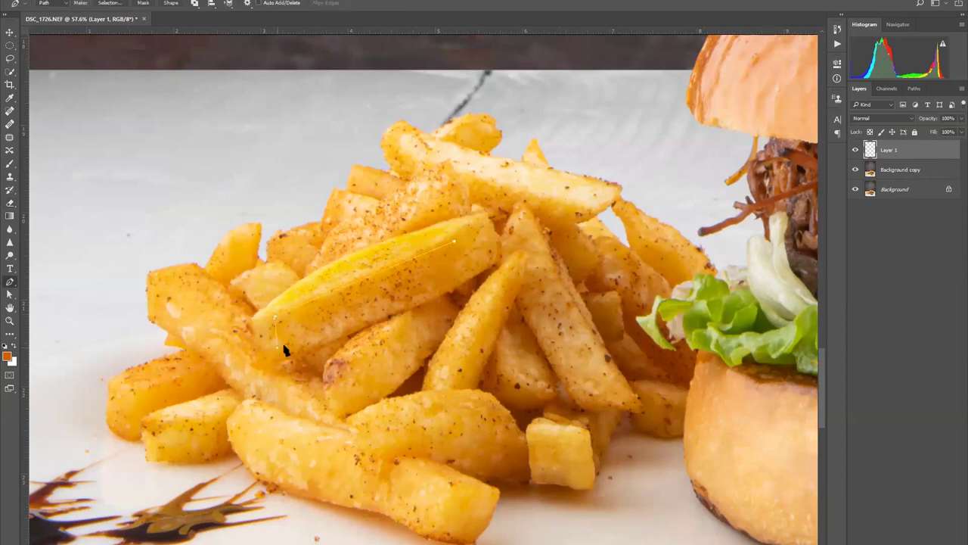
{"action": "left_click", "coordinate": [425, 292]}
{"action": "key", "text": "alt+bracketleft"}
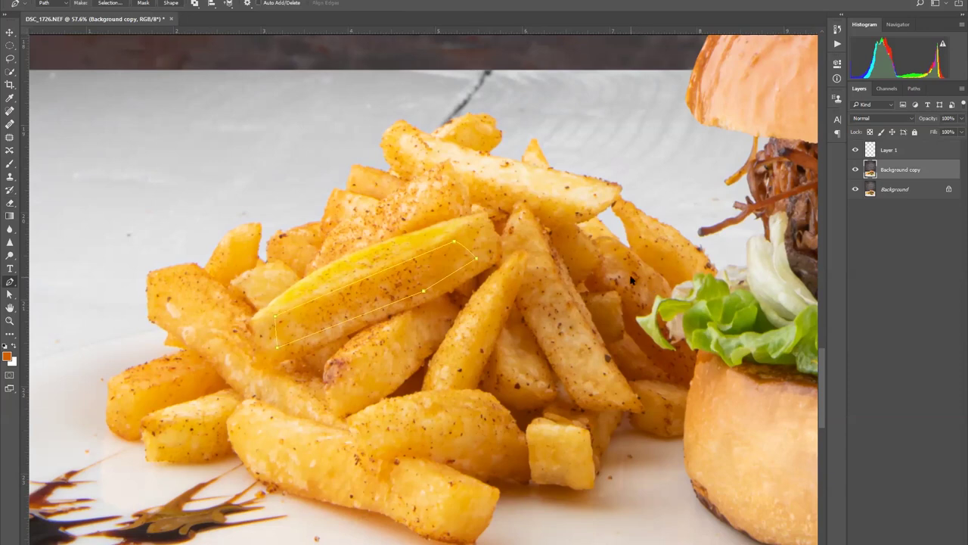
{"action": "key", "text": "ctrl+Return"}
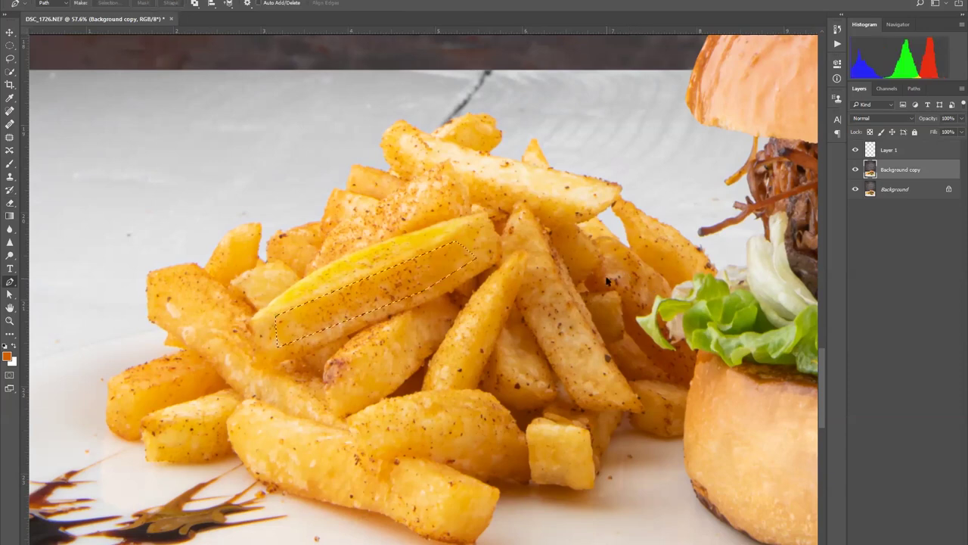
{"action": "key", "text": "ctrl+j"}
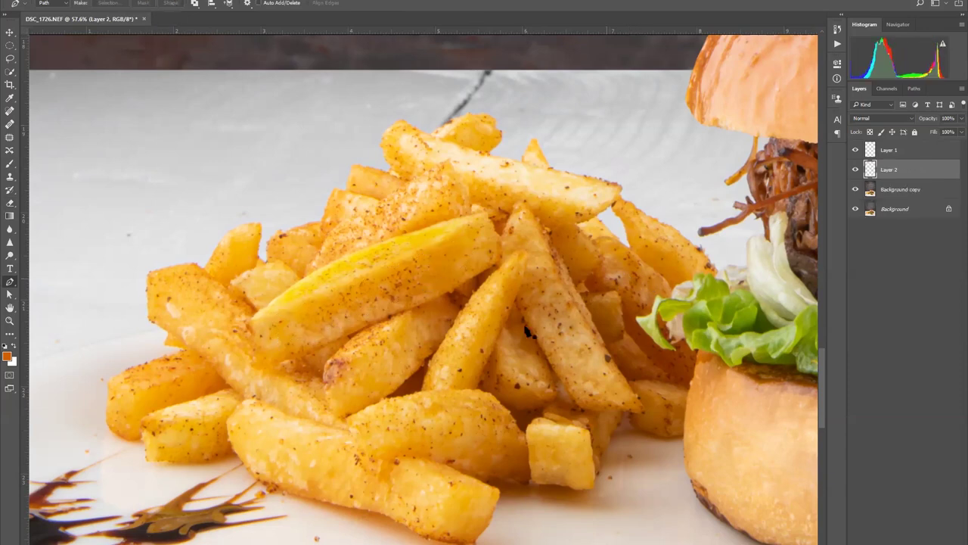
Move the new fry-face copy onto the topmost long fry and rotate it about 35.6° to match its slope
{"action": "key", "text": "ctrl+t"}
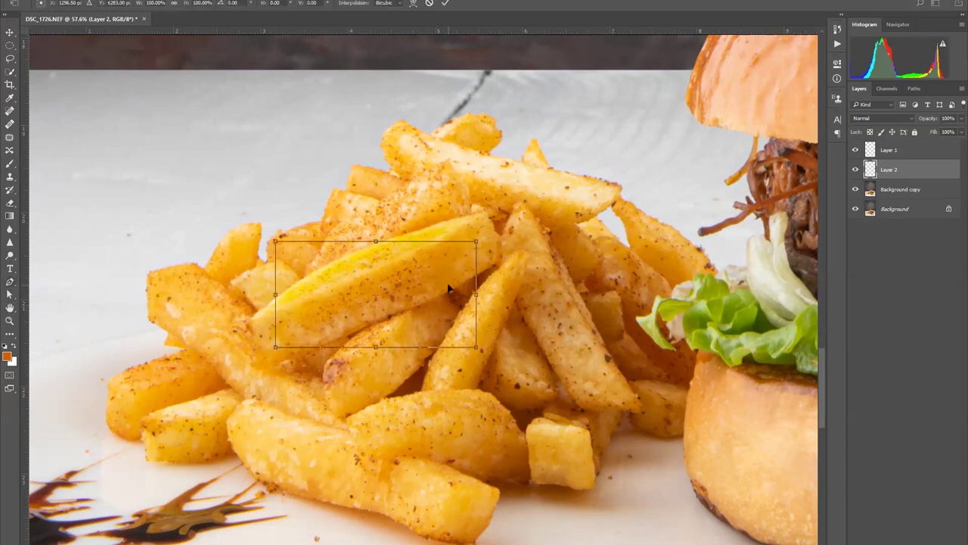
{"action": "left_click_drag", "start_coordinate": [416, 302], "coordinate": [469, 189]}
{"action": "left_click_drag", "start_coordinate": [605, 160], "coordinate": [594, 200]}
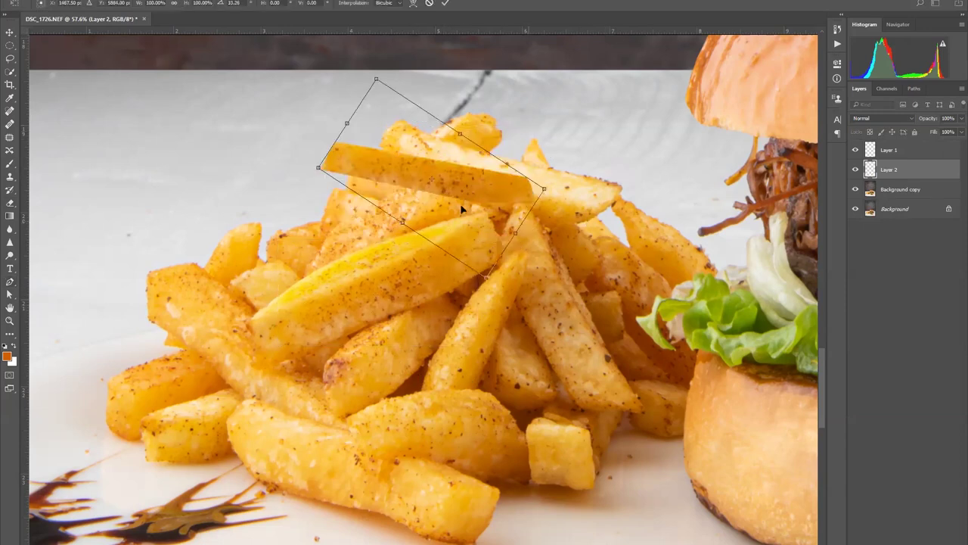
{"action": "left_click_drag", "start_coordinate": [485, 177], "coordinate": [564, 166]}
{"action": "left_click_drag", "start_coordinate": [657, 149], "coordinate": [660, 175]}
{"action": "left_click_drag", "start_coordinate": [557, 195], "coordinate": [550, 201]}
{"action": "left_click_drag", "start_coordinate": [622, 167], "coordinate": [621, 155]}
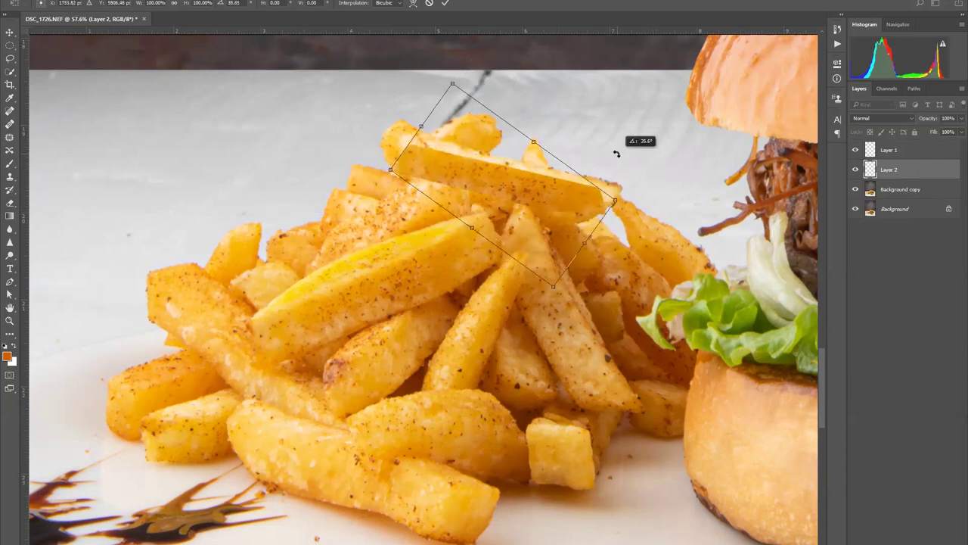
{"action": "left_click_drag", "start_coordinate": [547, 201], "coordinate": [546, 191]}
Warp the copied face so its ends and edges fit the outline of the topmost long fry
{"action": "right_click", "coordinate": [546, 191]}
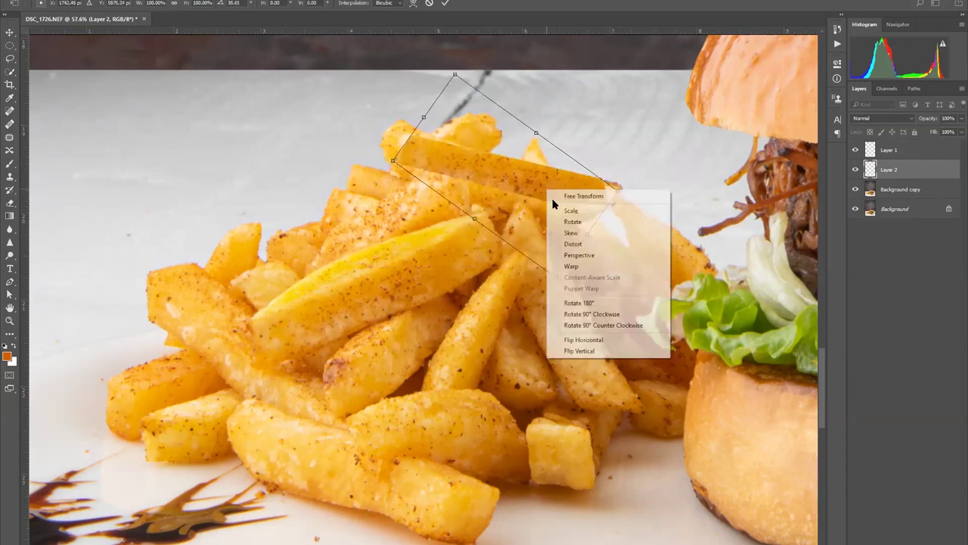
{"action": "left_click", "coordinate": [571, 266]}
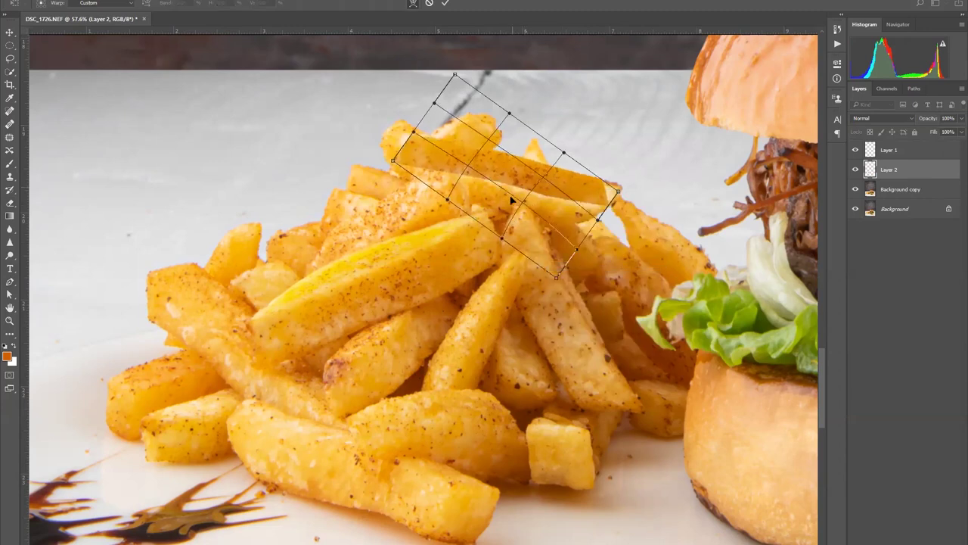
{"action": "left_click_drag", "start_coordinate": [595, 205], "coordinate": [610, 209]}
{"action": "left_click_drag", "start_coordinate": [560, 149], "coordinate": [612, 179]}
{"action": "left_click_drag", "start_coordinate": [415, 131], "coordinate": [390, 120]}
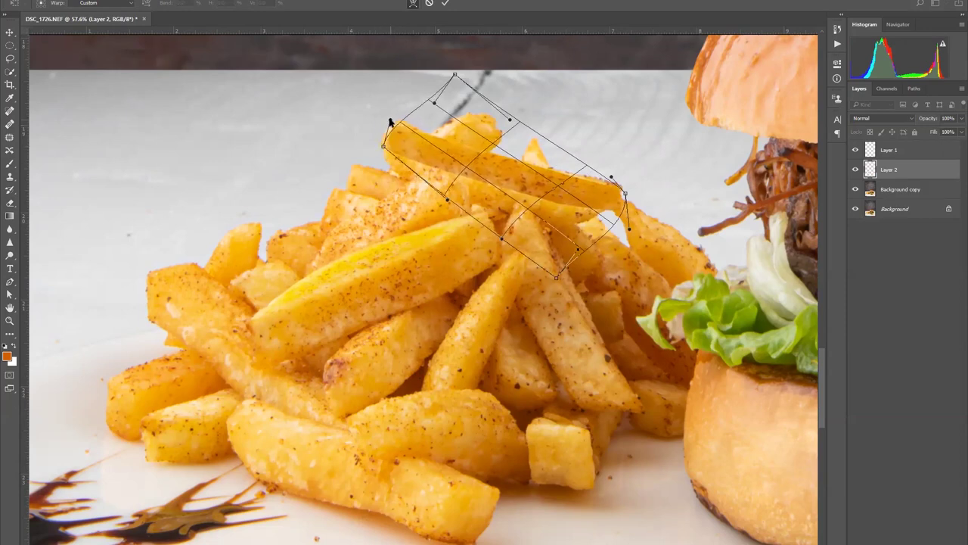
{"action": "left_click_drag", "start_coordinate": [589, 175], "coordinate": [614, 182]}
{"action": "key", "text": "Return"}
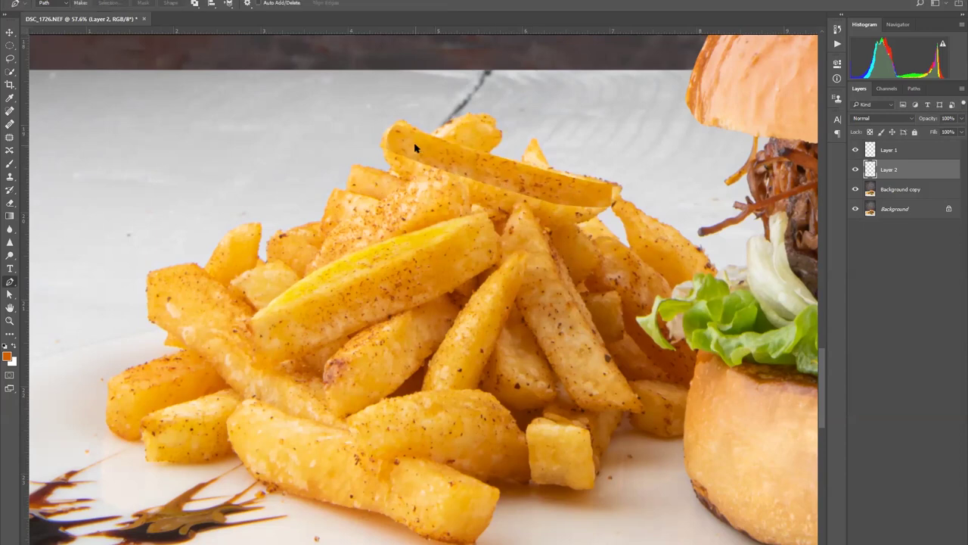
Brighten the copied face on the topmost fry with Curves, raising about input 100 to output 152
{"action": "key", "text": "ctrl+m"}
{"action": "left_click_drag", "start_coordinate": [668, 175], "coordinate": [654, 161]}
{"action": "left_click_drag", "start_coordinate": [602, 64], "coordinate": [95, 208]}
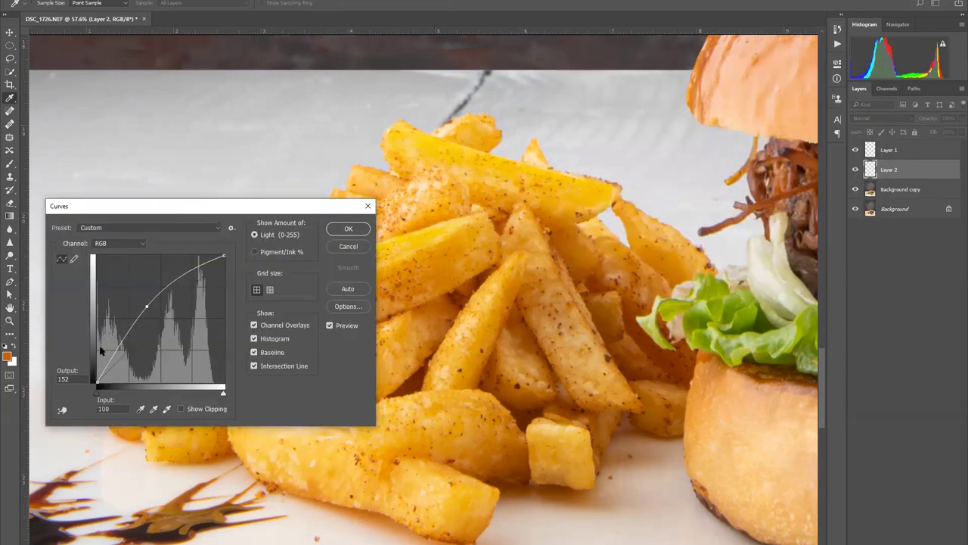
{"action": "left_click_drag", "start_coordinate": [146, 303], "coordinate": [148, 305]}
{"action": "key", "text": "Return"}
Adjust the copied face slightly with Free Transform so it sits closer to the topmost fry's right tip
{"action": "key", "text": "e"}
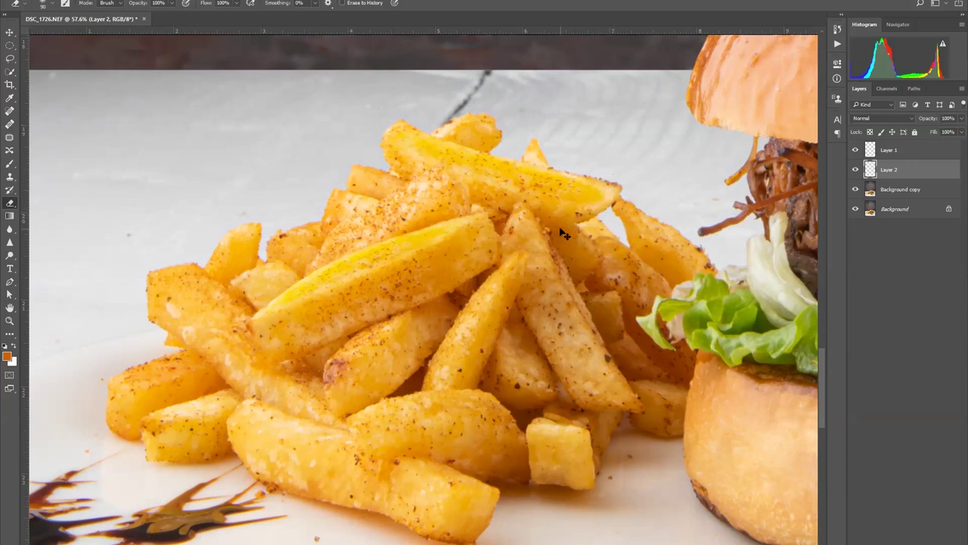
{"action": "key", "text": "ctrl+t"}
{"action": "left_click_drag", "start_coordinate": [610, 166], "coordinate": [617, 167]}
{"action": "key", "text": "Return"}
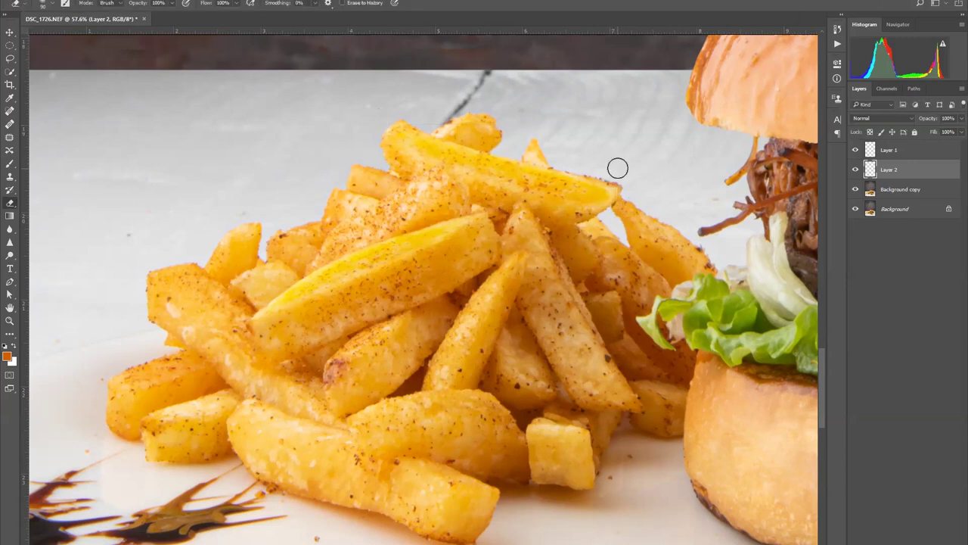
{"action": "scroll", "coordinate": [618, 166], "scroll_direction": "up", "scroll_amount": 5}
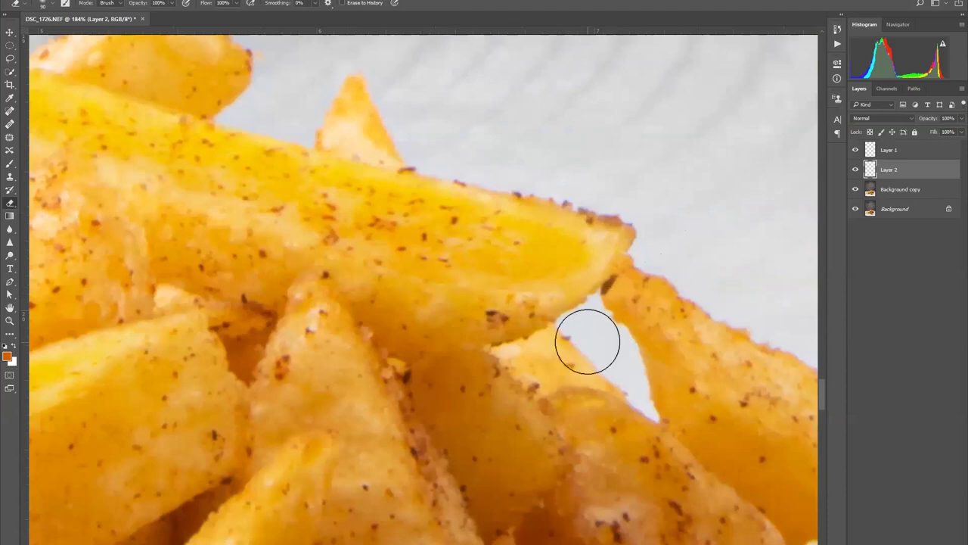
Compare the fries with and without each copied face layer, and review the whole image
{"action": "scroll", "coordinate": [588, 324], "scroll_direction": "down", "scroll_amount": 5}
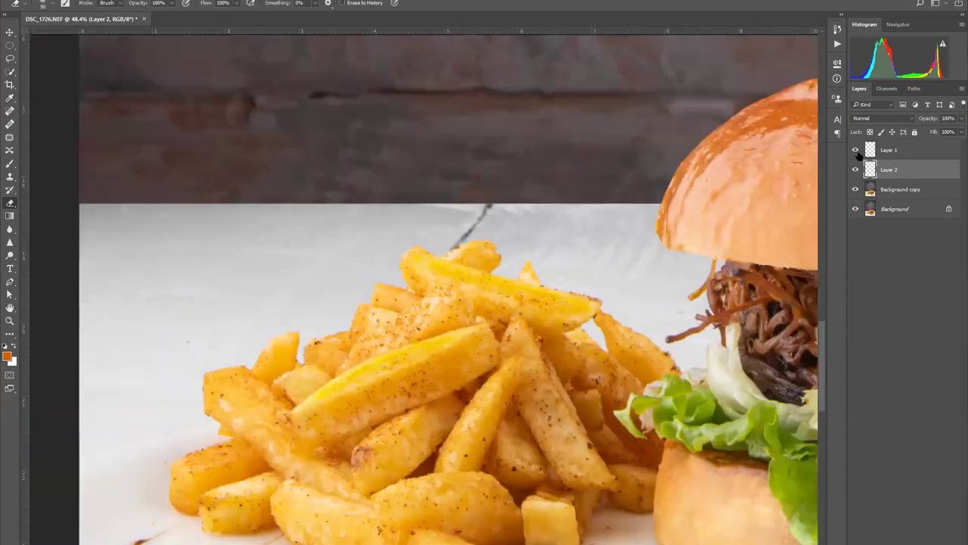
{"action": "left_click", "coordinate": [855, 170]}
{"action": "left_click", "coordinate": [855, 170]}
{"action": "left_click", "coordinate": [856, 151]}
{"action": "left_click", "coordinate": [855, 151]}
{"action": "scroll", "coordinate": [528, 274], "scroll_direction": "down", "scroll_amount": 1}
{"action": "scroll", "coordinate": [528, 274], "scroll_direction": "down", "scroll_amount": 5}
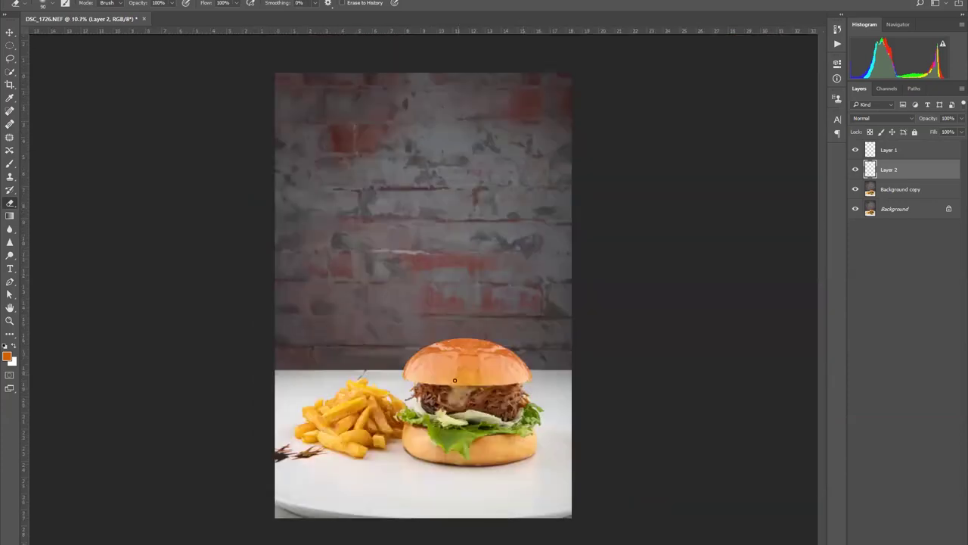
{"action": "scroll", "coordinate": [361, 424], "scroll_direction": "up", "scroll_amount": 2}
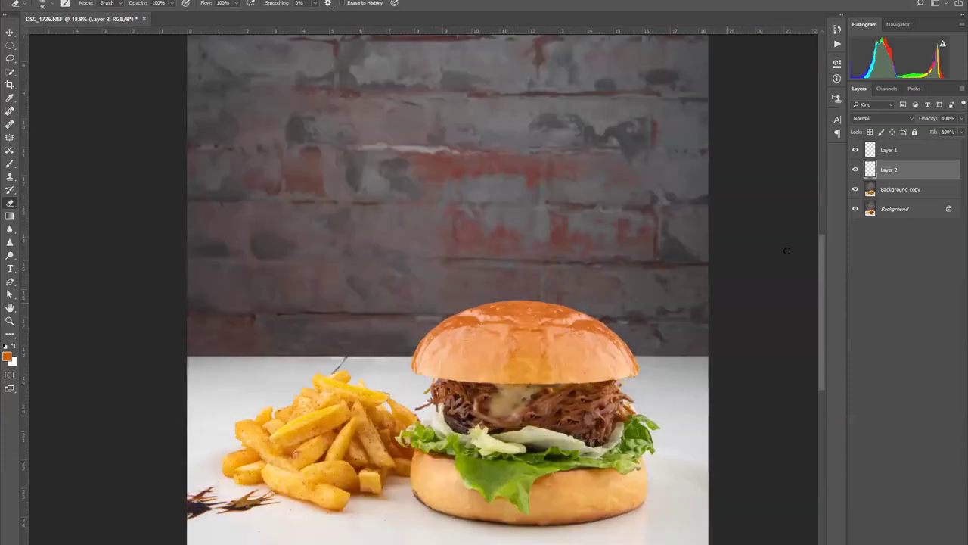
Merge Layer 1 and Layer 2 with the copied fry faces into the Background copy layer
{"action": "left_click", "coordinate": [882, 151]}
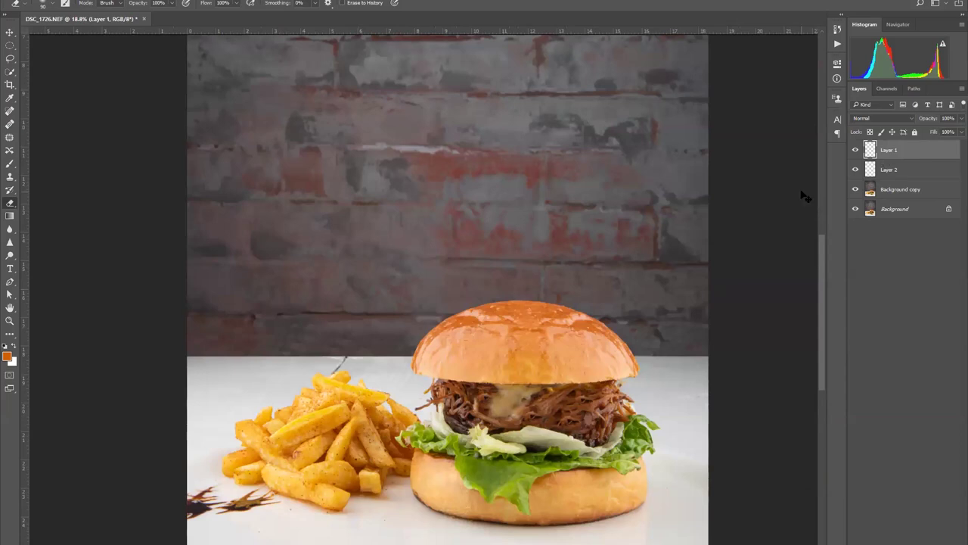
{"action": "key", "text": "Delete"}
{"action": "key", "text": "Delete"}
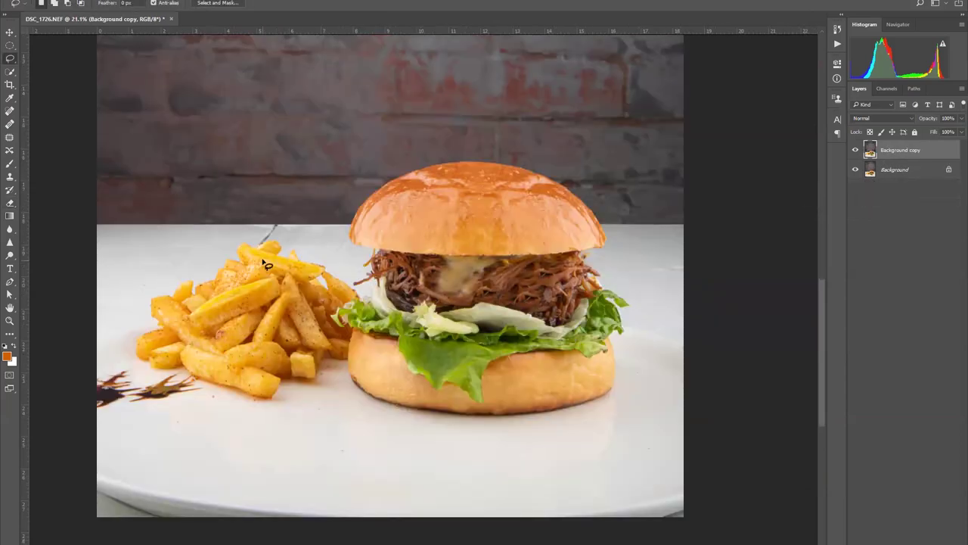
Select the fries and the burger together with a freehand Lasso outline, adding the top bun's missed outer edge
{"action": "left_click_drag", "start_coordinate": [270, 256], "coordinate": [246, 264]}
{"action": "left_click_drag", "start_coordinate": [226, 385], "coordinate": [262, 396]}
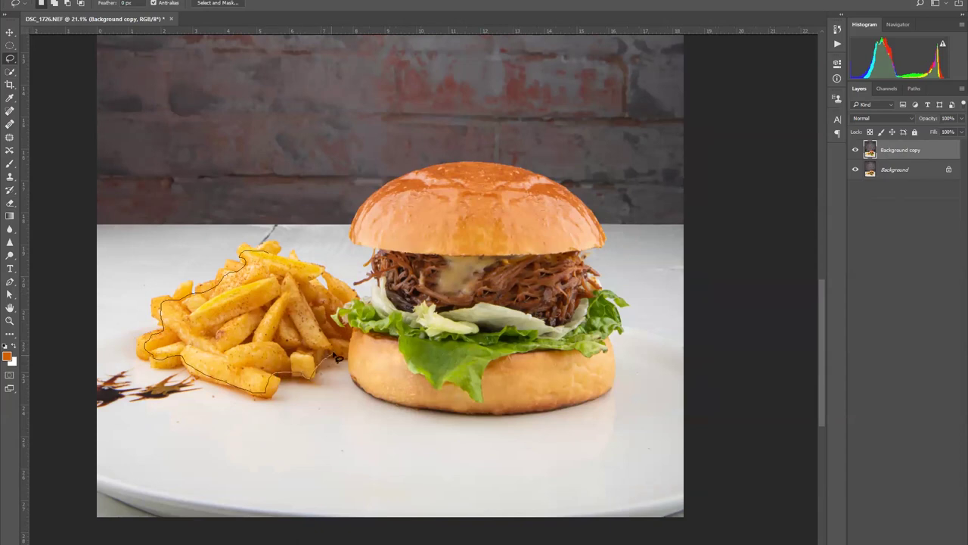
{"action": "left_click_drag", "start_coordinate": [373, 394], "coordinate": [446, 407]}
{"action": "mouse_move", "coordinate": [516, 413]}
{"action": "left_mouse_down"}
{"action": "mouse_move", "coordinate": [600, 388]}
{"action": "mouse_move", "coordinate": [612, 334]}
{"action": "left_mouse_up"}
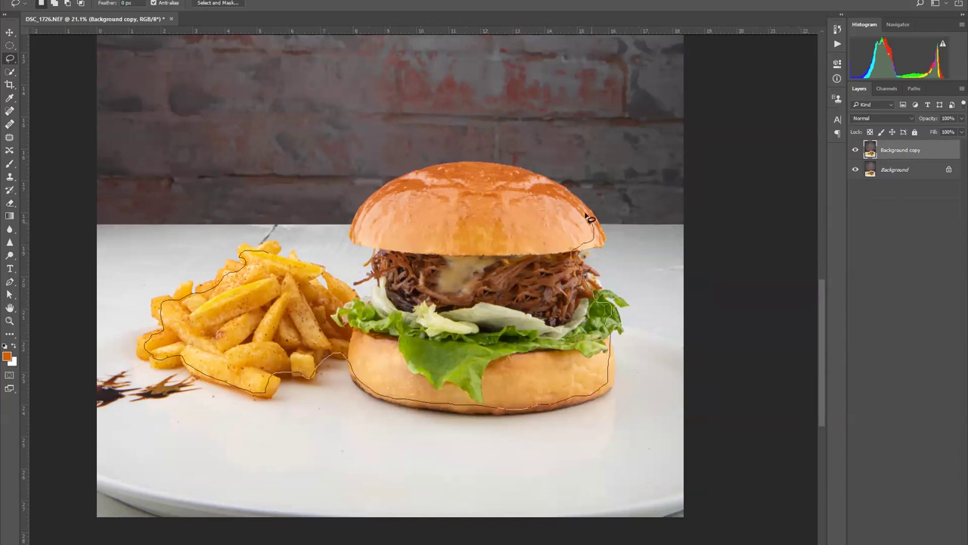
{"action": "left_click_drag", "start_coordinate": [490, 172], "coordinate": [400, 189]}
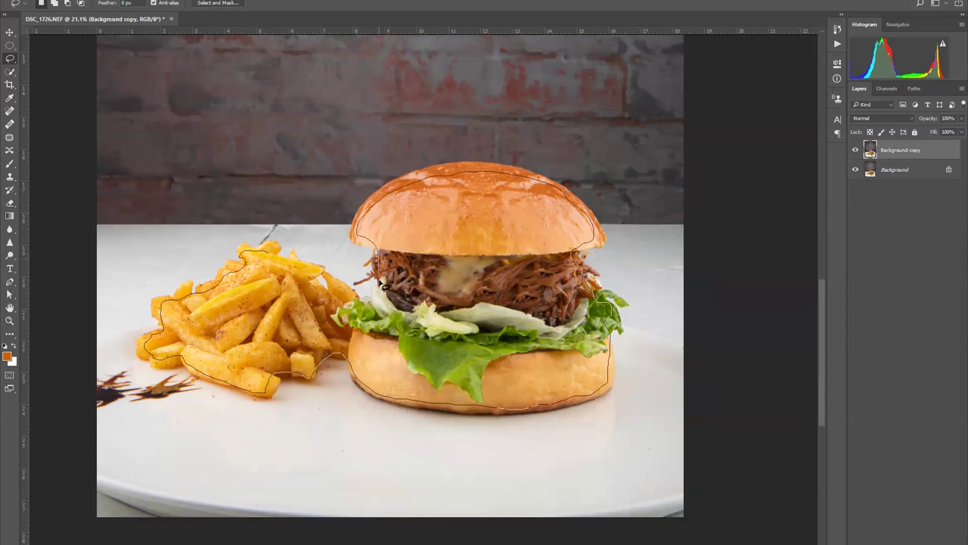
{"action": "left_click_drag", "start_coordinate": [342, 283], "coordinate": [267, 250]}
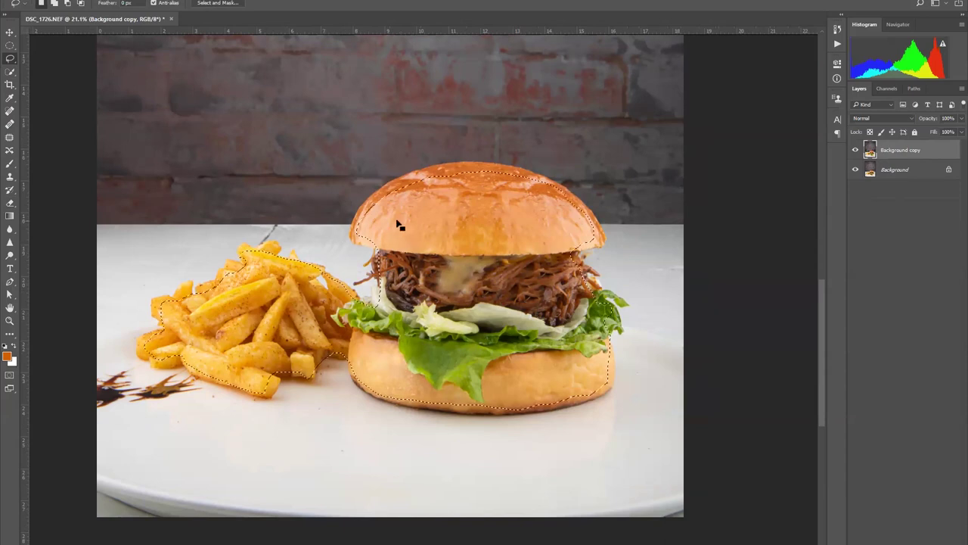
{"action": "mouse_move", "coordinate": [357, 229]}
{"action": "left_mouse_down"}
{"action": "mouse_move", "coordinate": [372, 199]}
{"action": "mouse_move", "coordinate": [431, 169]}
{"action": "left_mouse_up"}
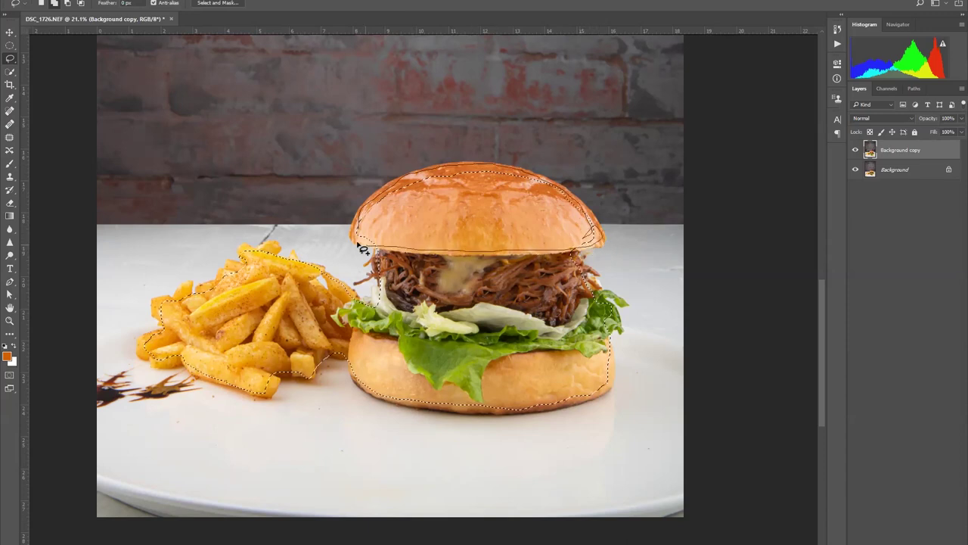
{"action": "left_click", "coordinate": [382, 220]}
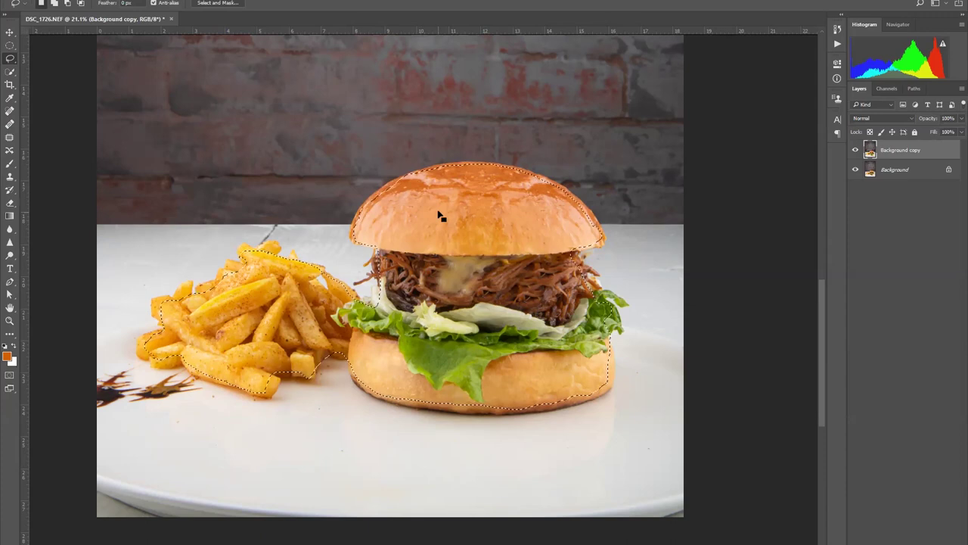
Feather the burger and fries selection by 100 pixels and copy it to a new layer
{"action": "right_click", "coordinate": [440, 215]}
{"action": "left_click", "coordinate": [460, 240]}
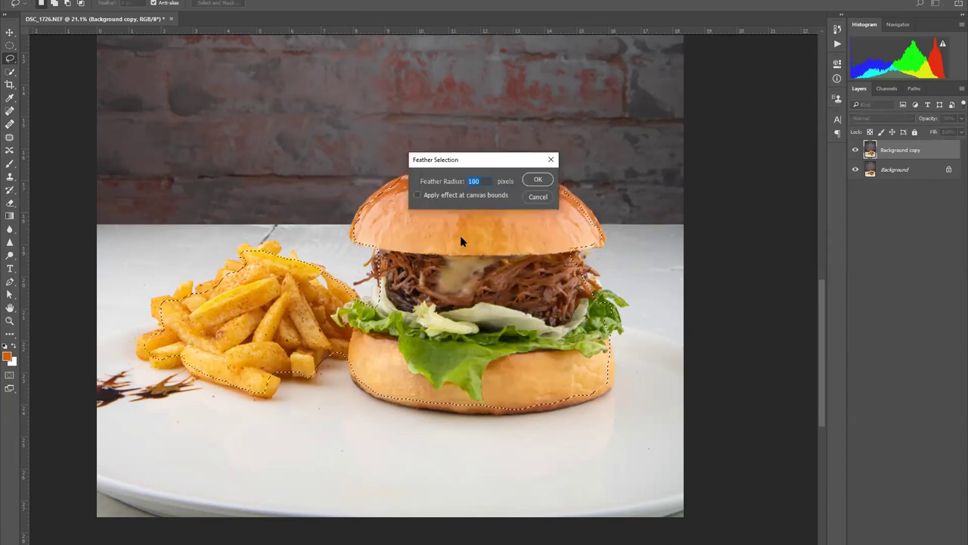
{"action": "key", "text": "Return"}
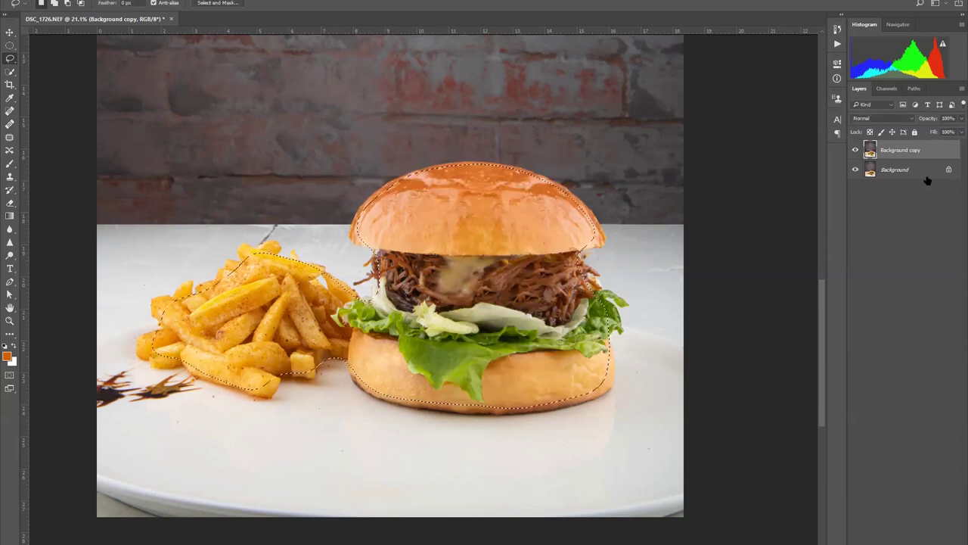
{"action": "key", "text": "ctrl+j"}
Apply a High Pass filter with an 8.0-pixel radius to the copied food layer
{"action": "left_click", "coordinate": [155, 1]}
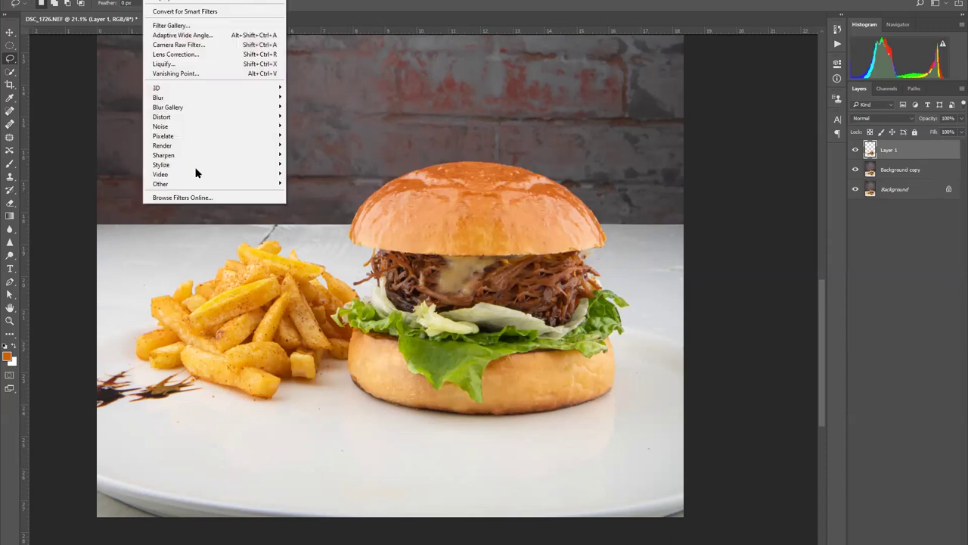
{"action": "mouse_move", "coordinate": [196, 186]}
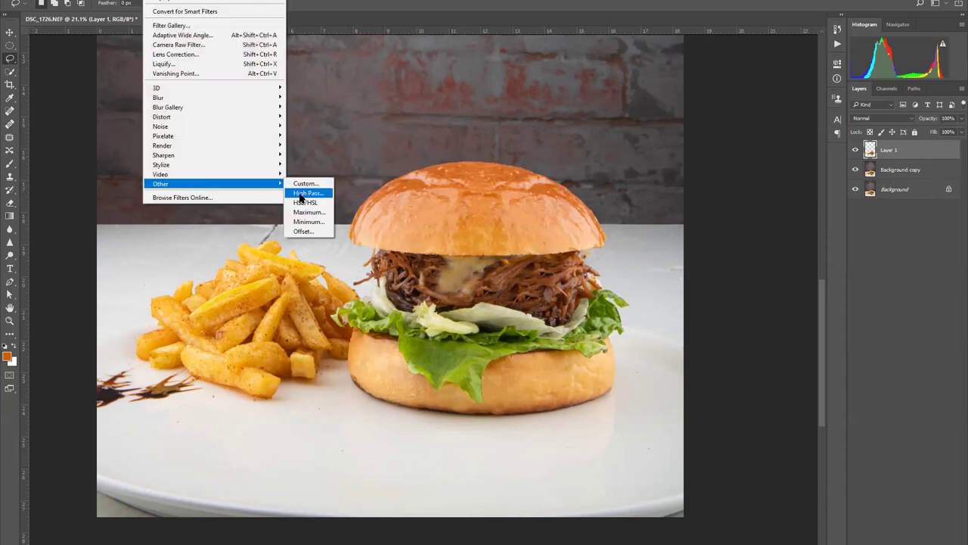
{"action": "left_click", "coordinate": [301, 195]}
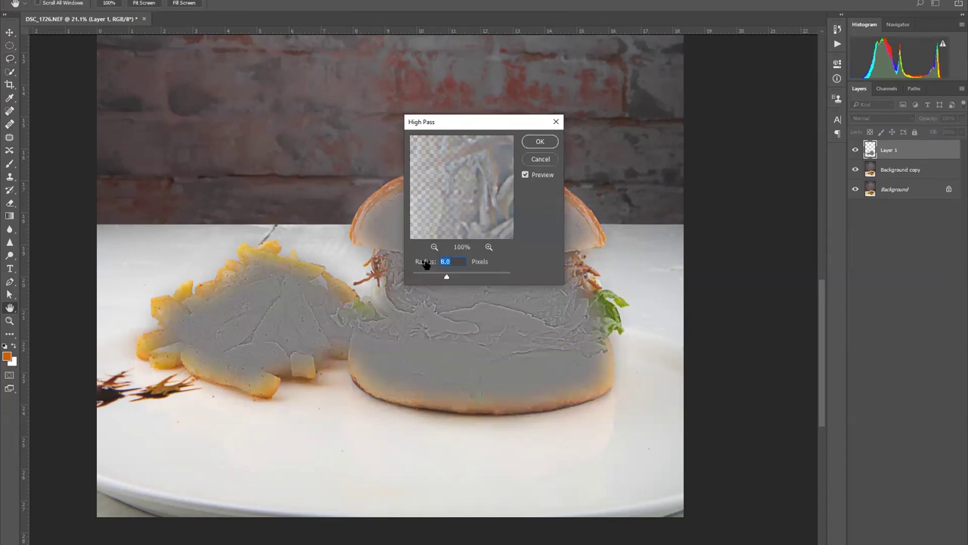
{"action": "key", "text": "Return"}
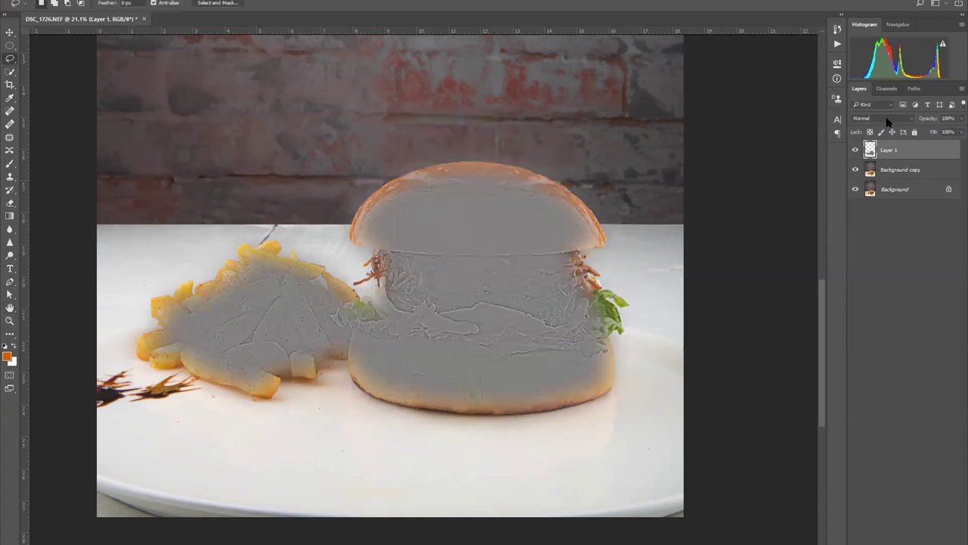
Set the High Pass layer's blend mode to Hard Light and compare the food with and without it
{"action": "left_click", "coordinate": [887, 118]}
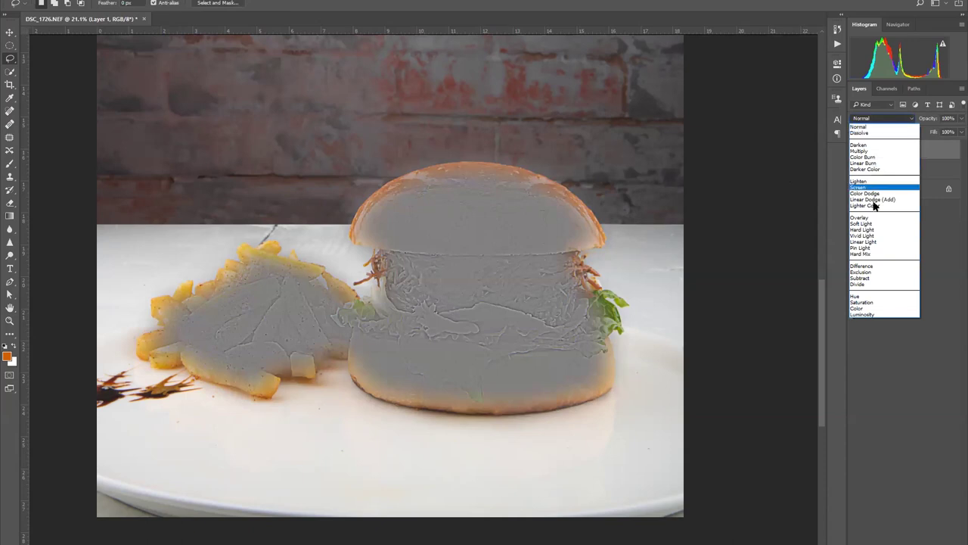
{"action": "left_click", "coordinate": [862, 229]}
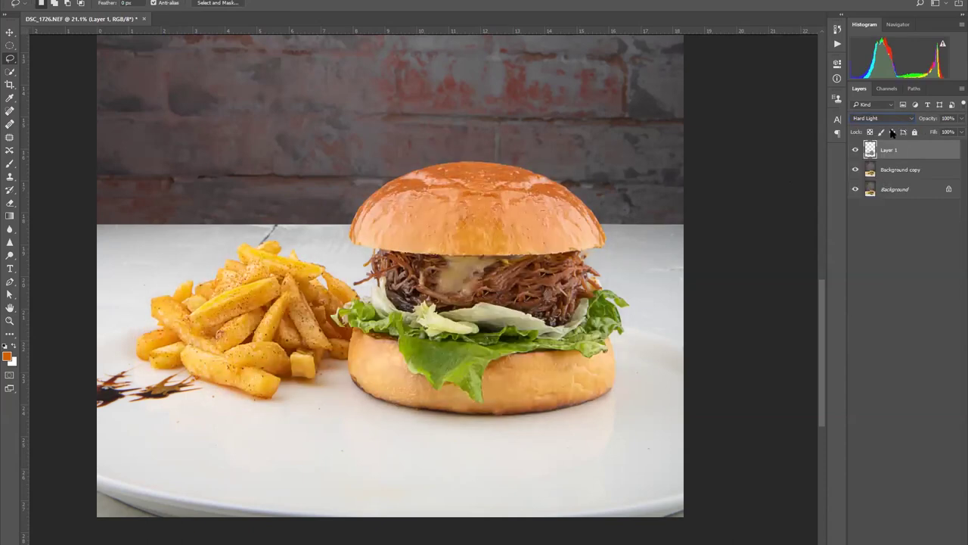
{"action": "left_click", "coordinate": [856, 151]}
{"action": "left_click", "coordinate": [856, 151]}
Reduce the opacity of the Hard Light sharpening layer to 60%
{"action": "left_click_drag", "start_coordinate": [953, 123], "coordinate": [944, 133]}
{"action": "left_click_drag", "start_coordinate": [934, 119], "coordinate": [933, 119]}
{"action": "type", "text": "60"}
{"action": "left_click", "coordinate": [872, 170]}
{"action": "left_click", "coordinate": [870, 152]}
{"action": "key", "text": "6"}
Draw a closed Pen path shaped like a slanted light beam from the wall's upper-left corner to just above the burger, and convert it to a selection
{"action": "scroll", "coordinate": [434, 264], "scroll_direction": "down", "scroll_amount": 3}
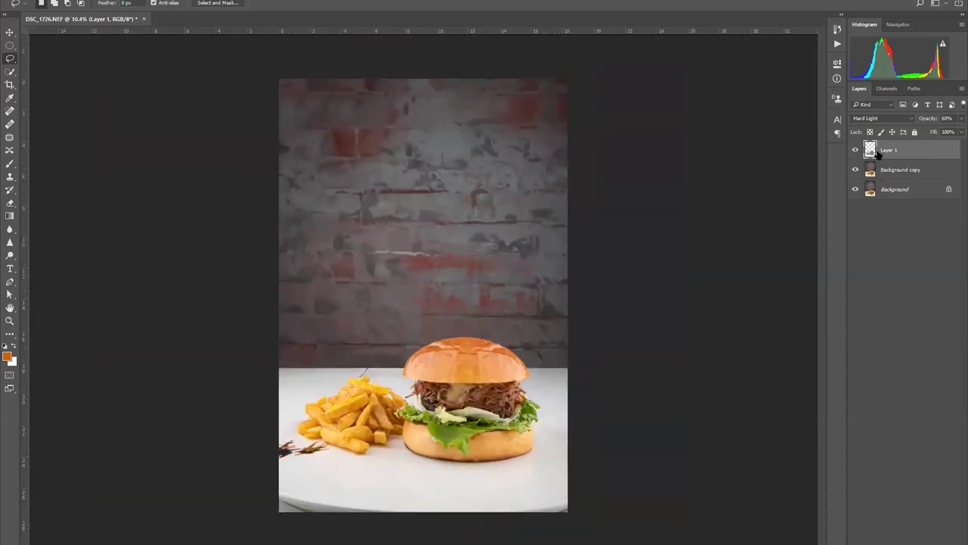
{"action": "key", "text": "p"}
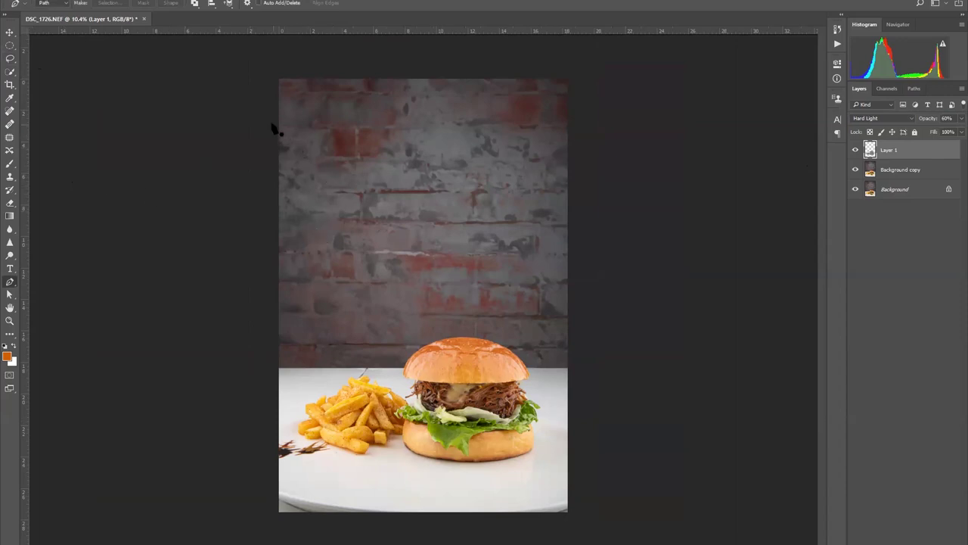
{"action": "left_click", "coordinate": [250, 117]}
{"action": "left_click", "coordinate": [422, 326]}
{"action": "left_click", "coordinate": [500, 327]}
{"action": "left_click", "coordinate": [384, 69]}
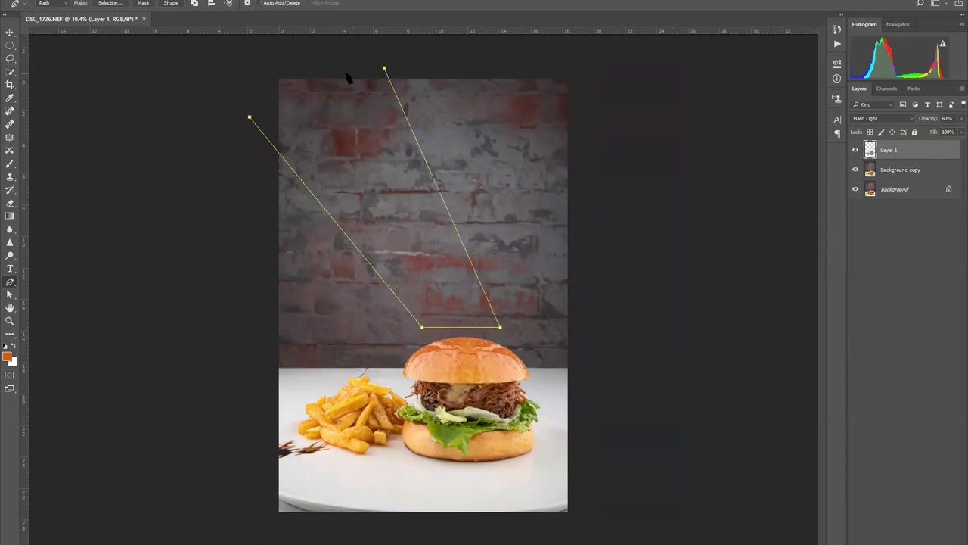
{"action": "left_click_drag", "start_coordinate": [250, 117], "coordinate": [263, 220]}
{"action": "key", "text": "ctrl+Return"}
Feather the light beam selection by 100 pixels and again by 200 pixels
{"action": "key", "text": "m"}
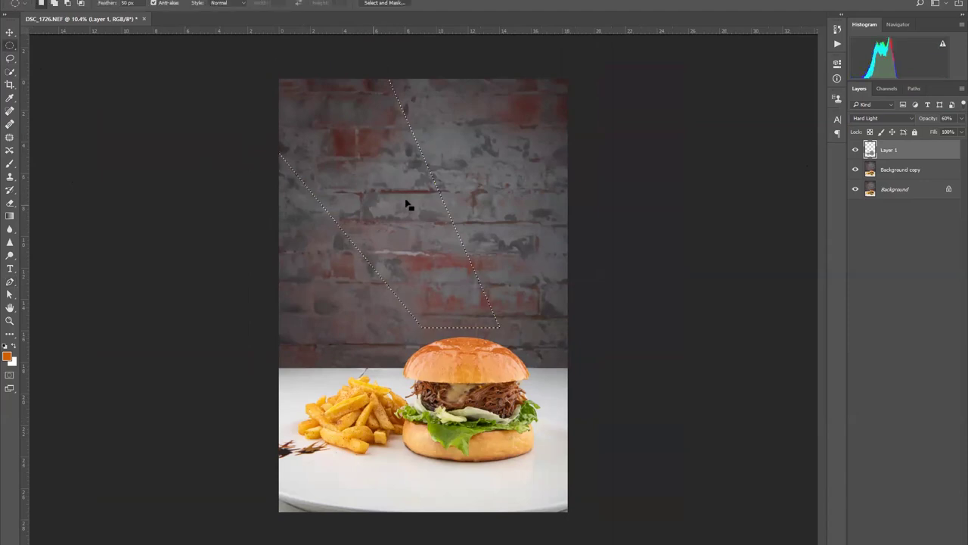
{"action": "right_click", "coordinate": [377, 174]}
{"action": "left_click", "coordinate": [409, 204]}
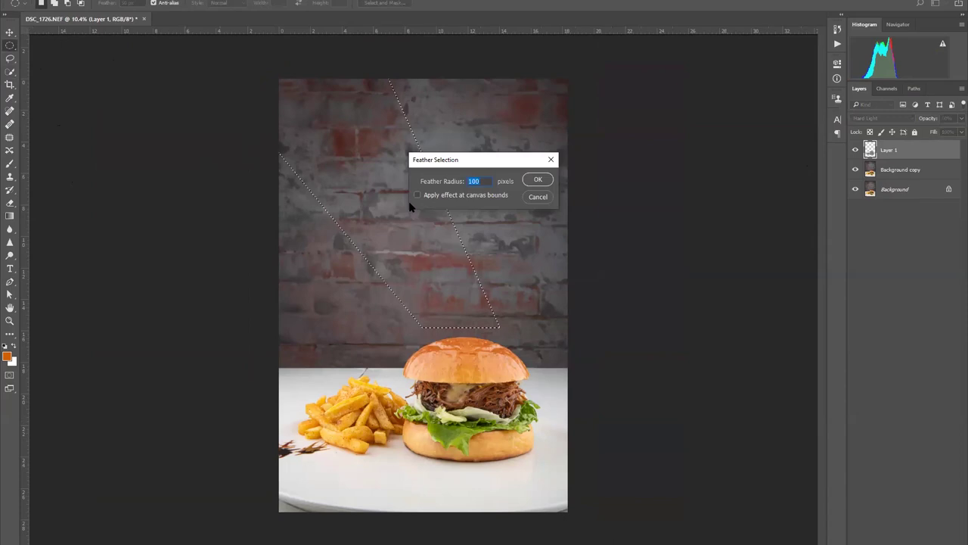
{"action": "key", "text": "Return"}
{"action": "right_click", "coordinate": [409, 206]}
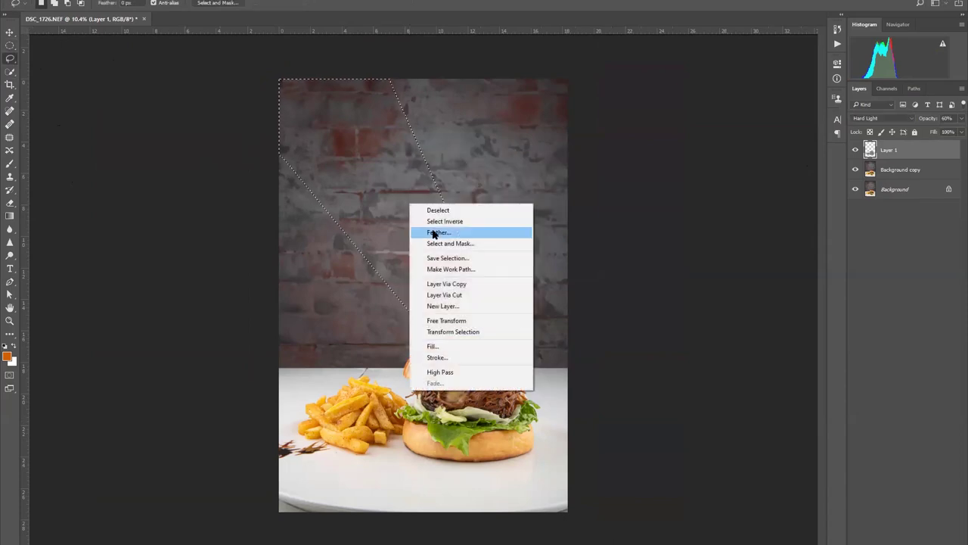
{"action": "left_click", "coordinate": [434, 234]}
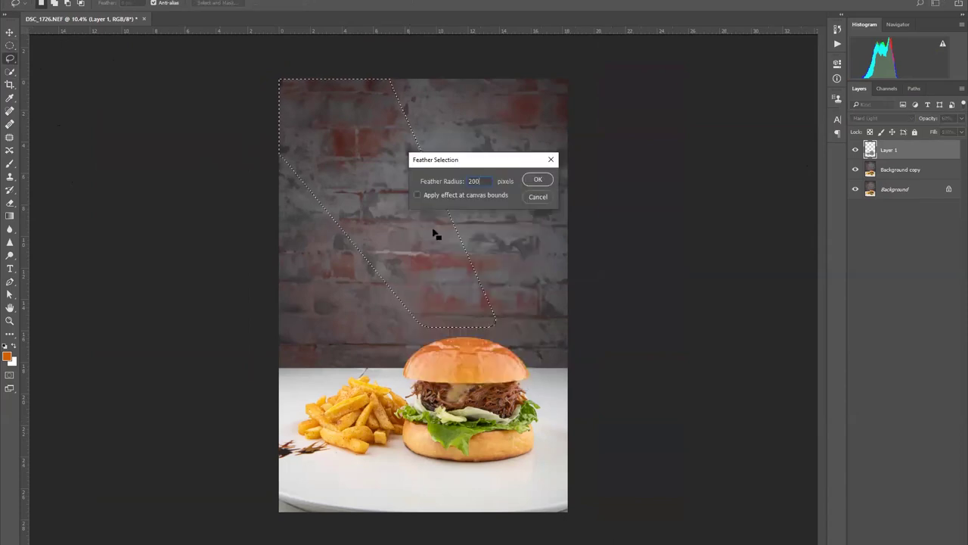
{"action": "key", "text": "Return"}
Copy the beam area from Background copy to a new layer and brighten it with Curves, raising input 114 to output 140 and moving the black point slightly inward
{"action": "left_click", "coordinate": [879, 171]}
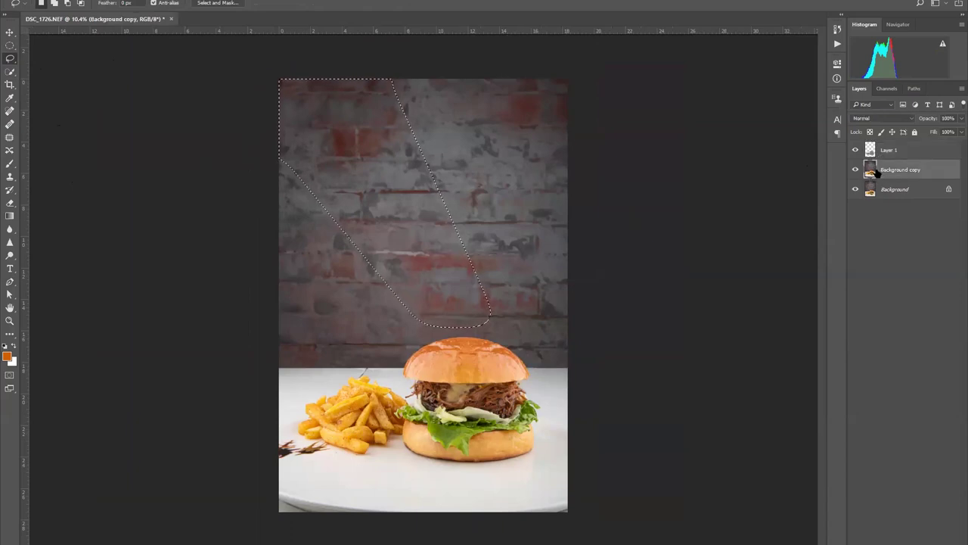
{"action": "key", "text": "ctrl+j"}
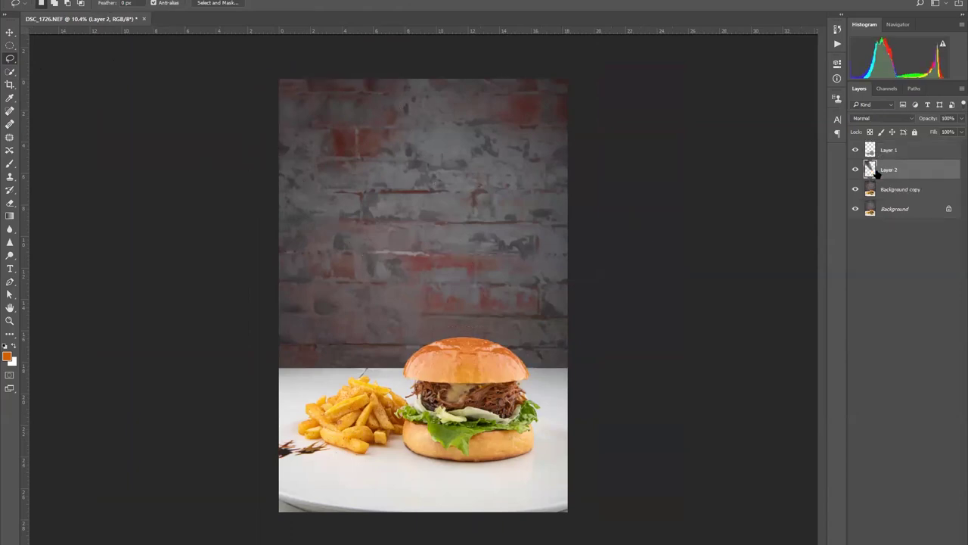
{"action": "key", "text": "ctrl+m"}
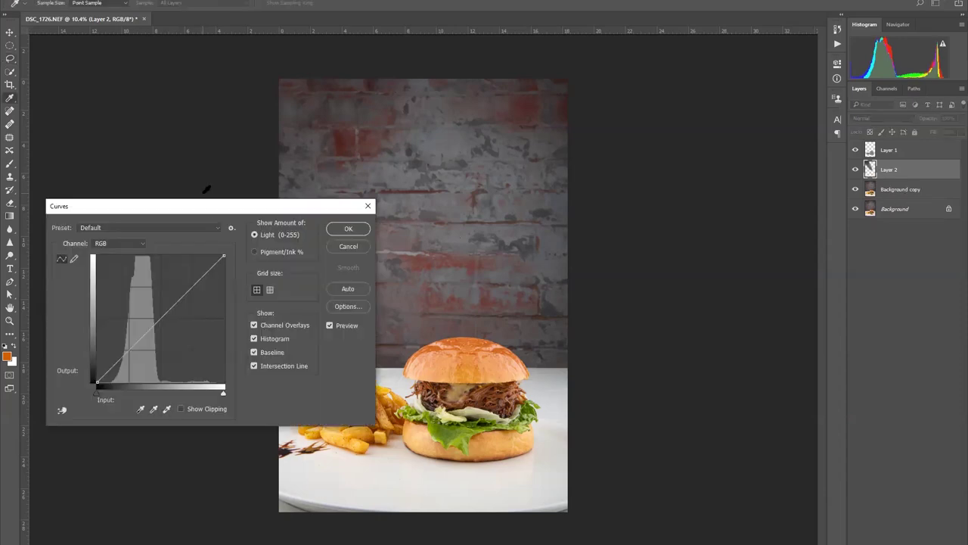
{"action": "left_click_drag", "start_coordinate": [208, 212], "coordinate": [811, 152]}
{"action": "left_click_drag", "start_coordinate": [760, 257], "coordinate": [754, 251]}
{"action": "left_click_drag", "start_coordinate": [700, 322], "coordinate": [704, 328]}
{"action": "left_click_drag", "start_coordinate": [754, 254], "coordinate": [756, 252]}
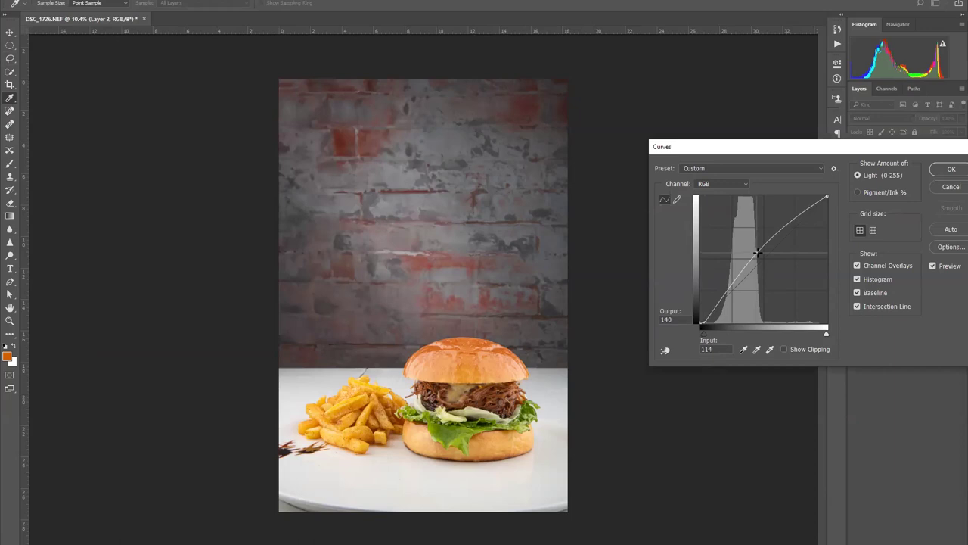
{"action": "key", "text": "Return"}
{"action": "key", "text": "l"}
Compare the wall with and without the brightened beam layer, and stamp all visible layers into a new layer above Layer 1
{"action": "left_click", "coordinate": [855, 169]}
{"action": "left_click", "coordinate": [856, 169]}
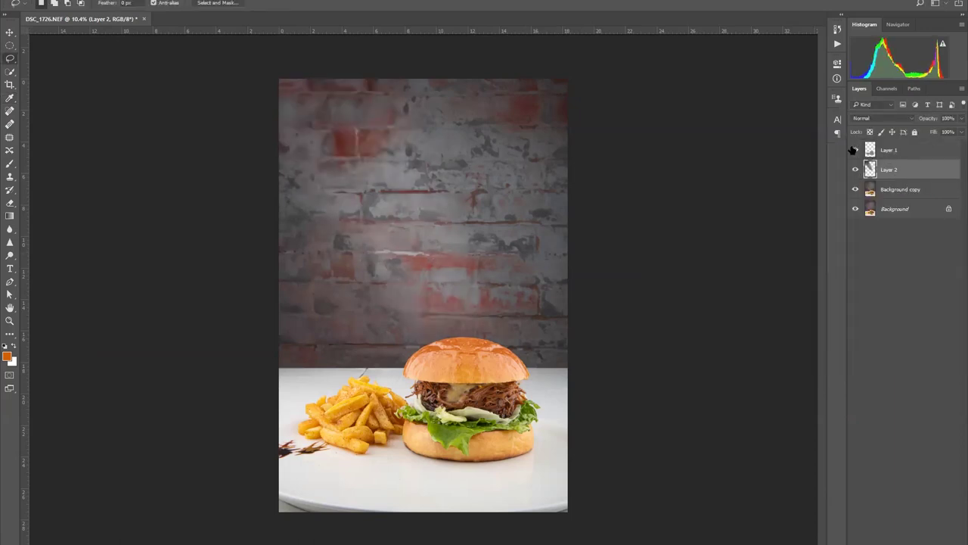
{"action": "left_click", "coordinate": [855, 150]}
{"action": "left_click", "coordinate": [908, 151]}
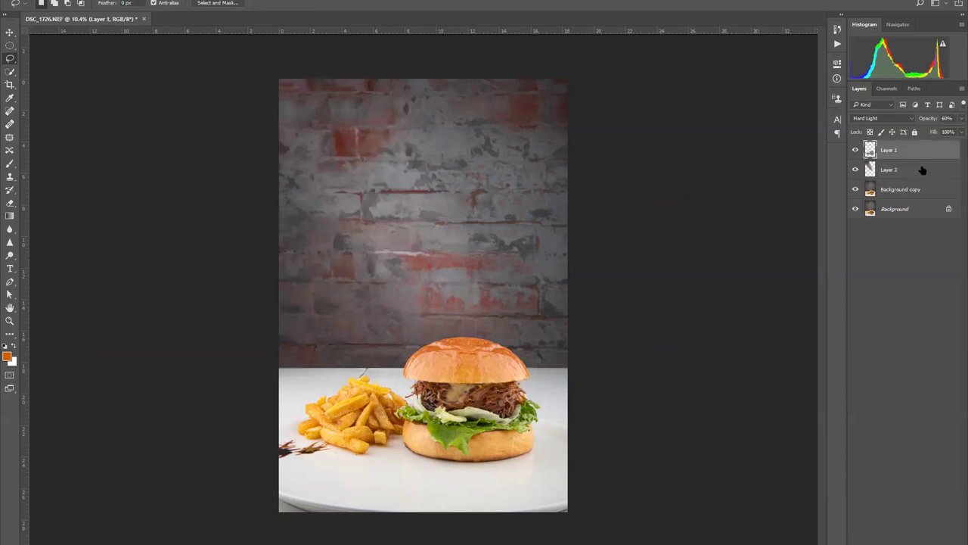
{"action": "key", "text": "ctrl+alt+shift+e"}
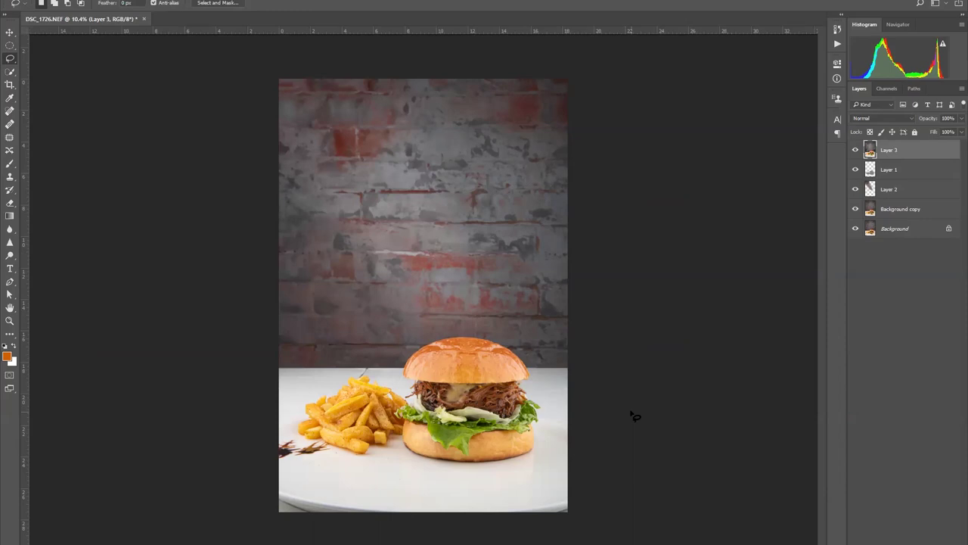
Place the original DSC_1726 photo as the top layer and hide it to compare it with the retouched image
{"action": "scroll", "coordinate": [574, 437], "scroll_direction": "up", "scroll_amount": 1}
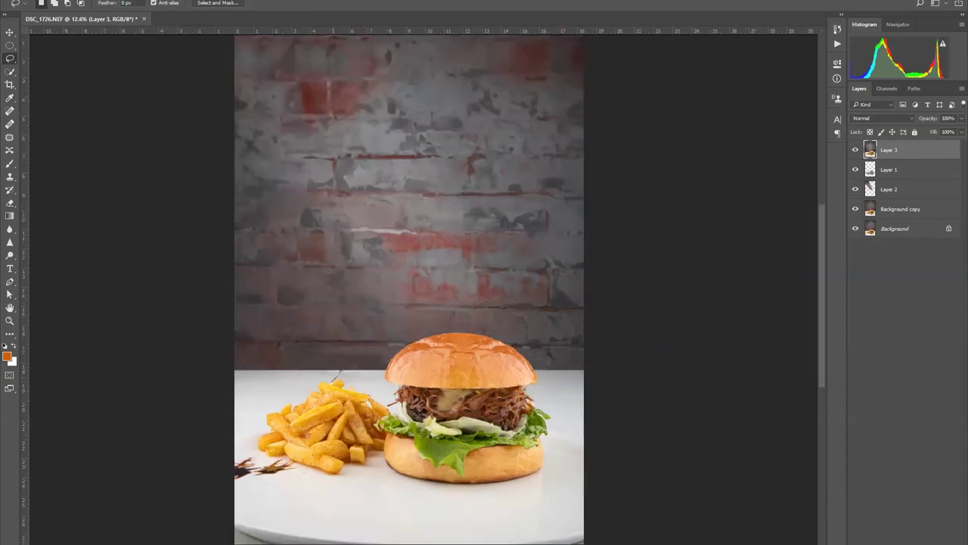
{"action": "left_click", "coordinate": [30, 0]}
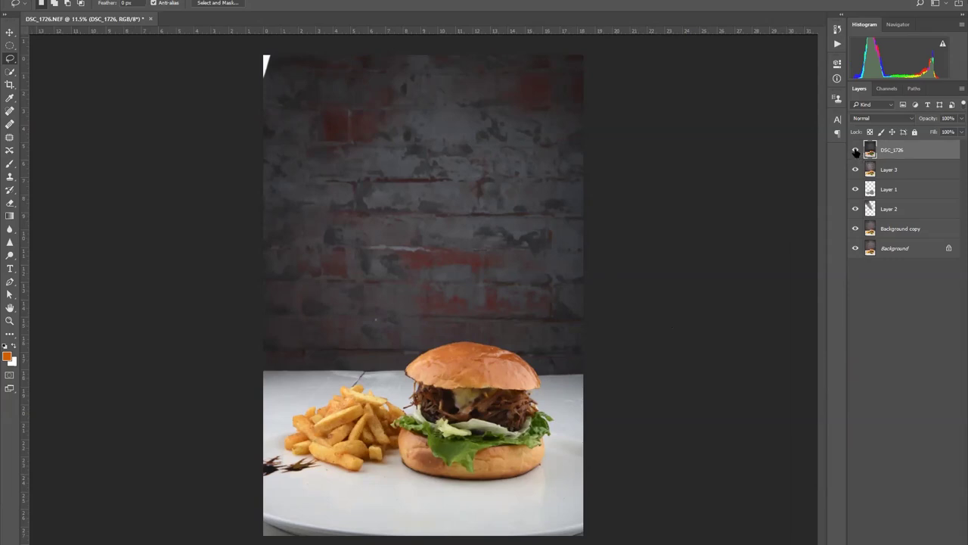
{"action": "left_click", "coordinate": [856, 150]}
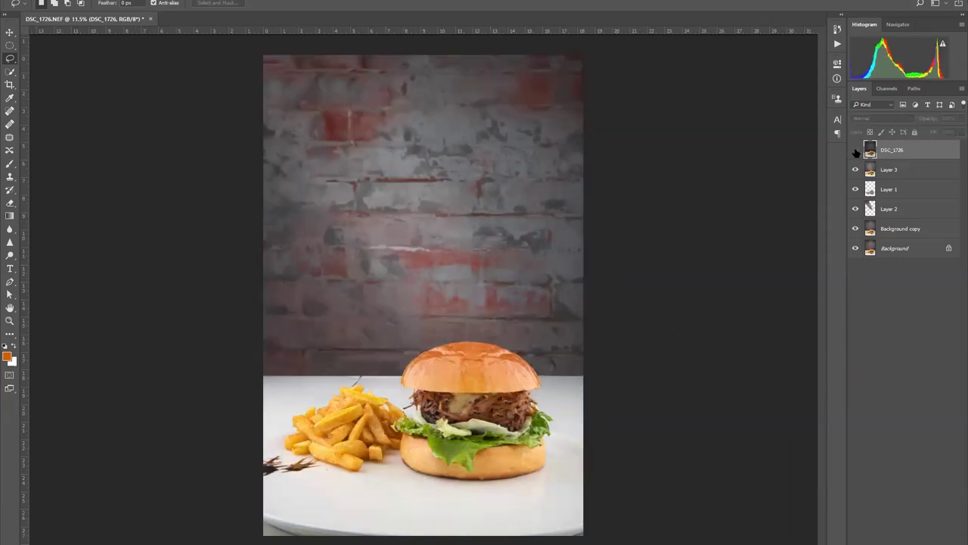